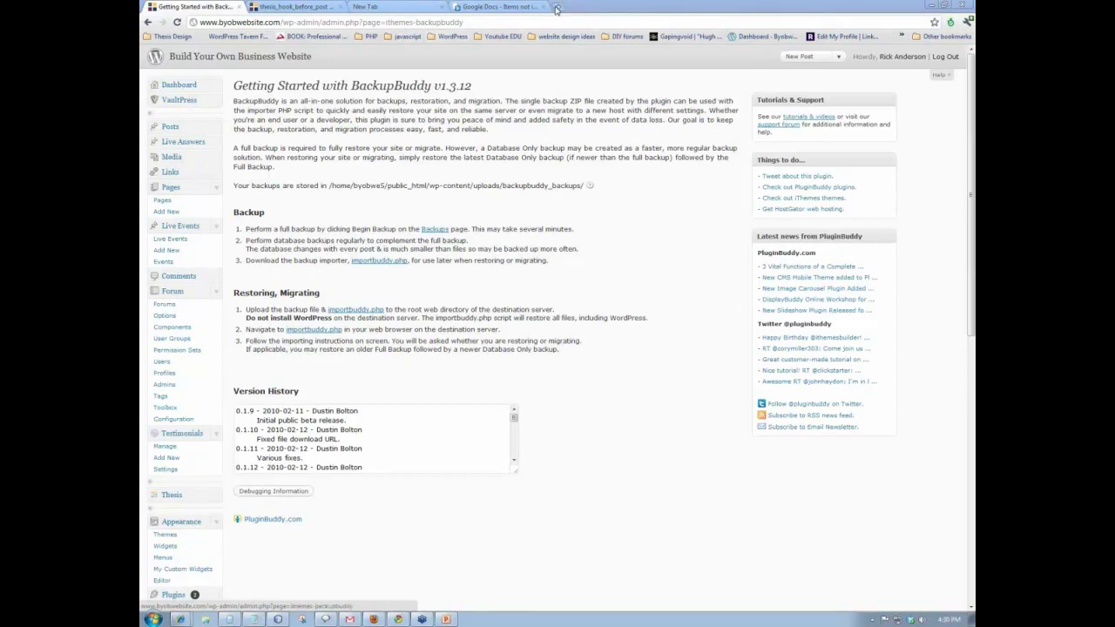
- After reading the BackupBuddy Getting Started page, open a blank Chrome tab beside it
{"action": "left_click", "coordinate": [556, 8]}
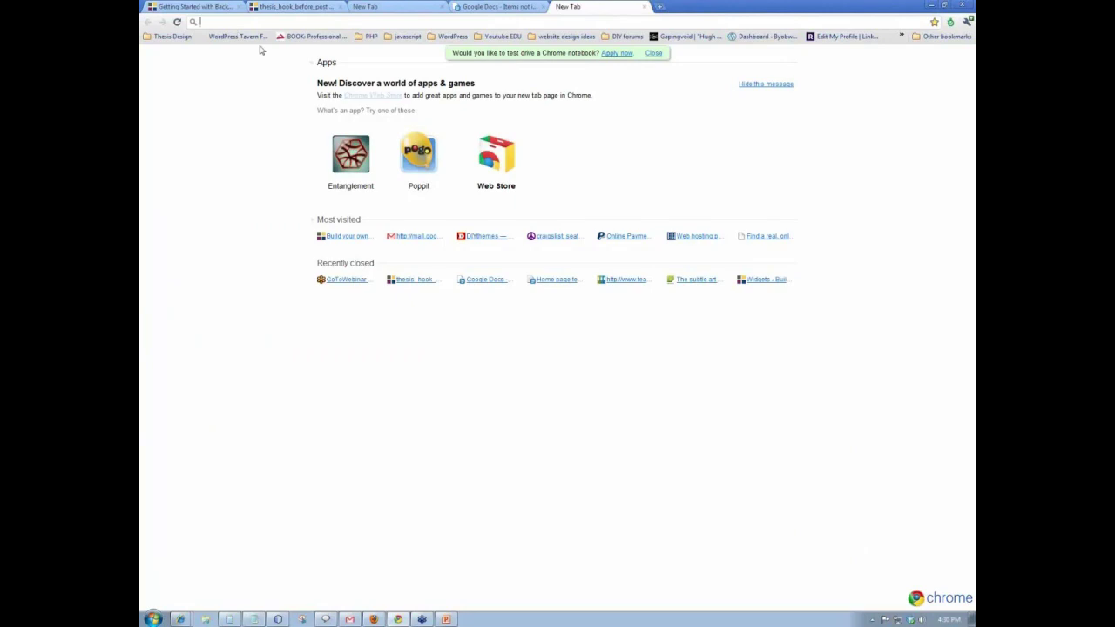
{"action": "type", "text": "www.blue"}
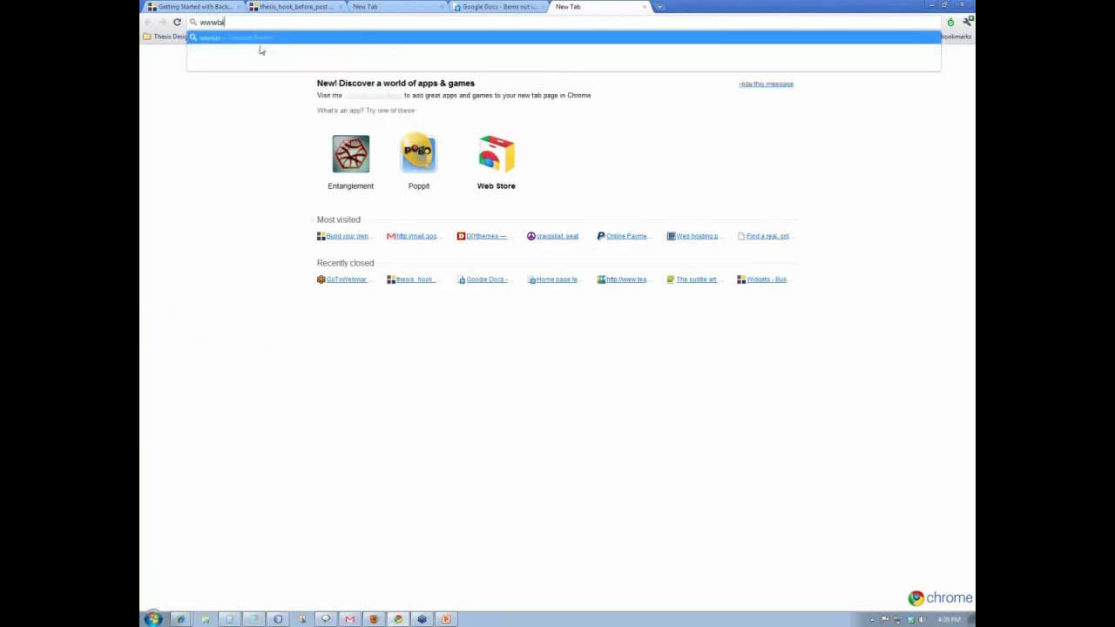
{"action": "type", "text": "host.com"}
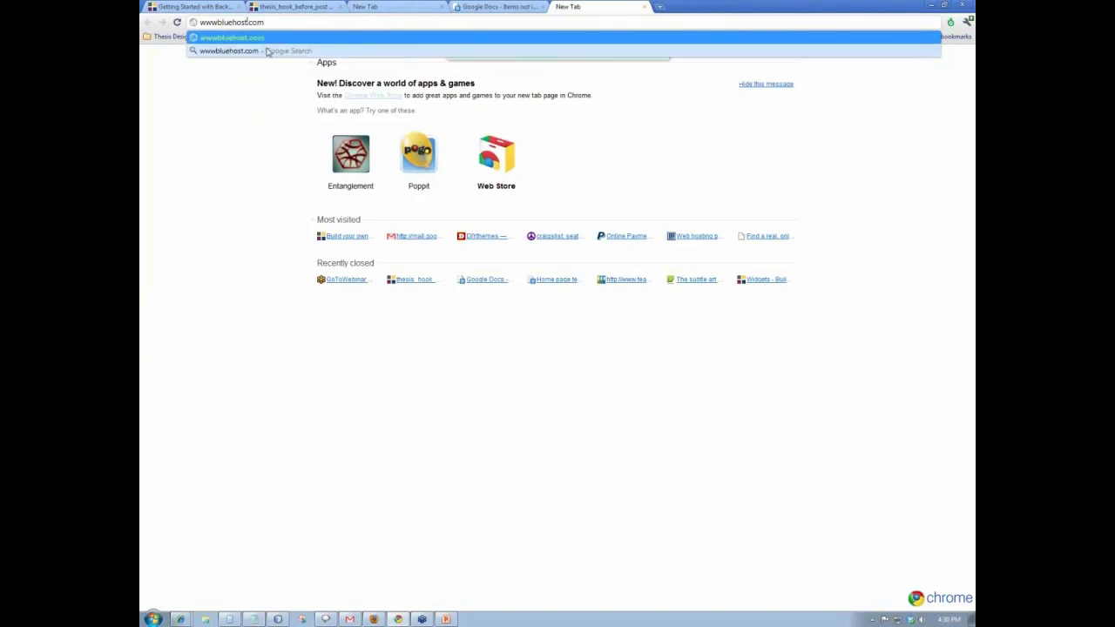
{"action": "key", "text": "Return"}
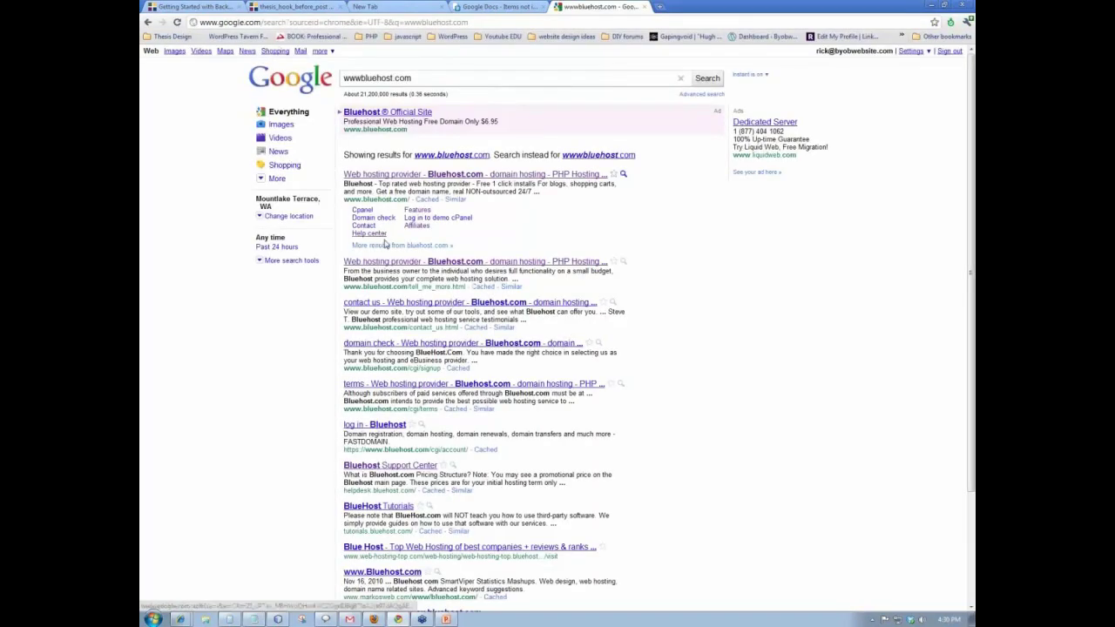
{"action": "left_click", "coordinate": [449, 177]}
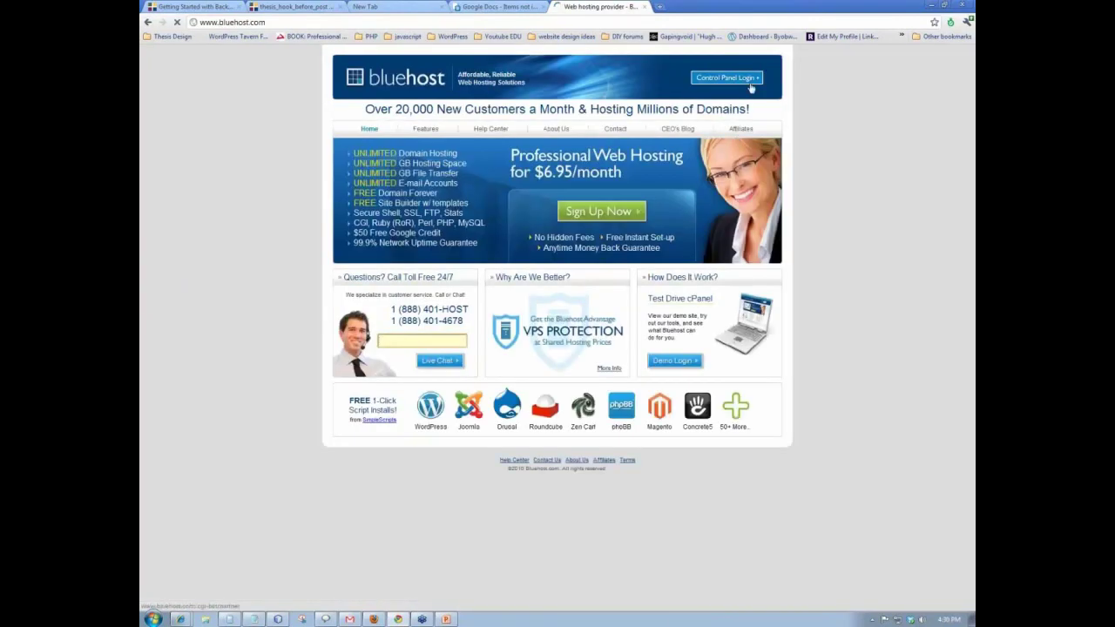
- Log in to the Bluehost Control Panel using the account domain and password
{"action": "left_click", "coordinate": [735, 133]}
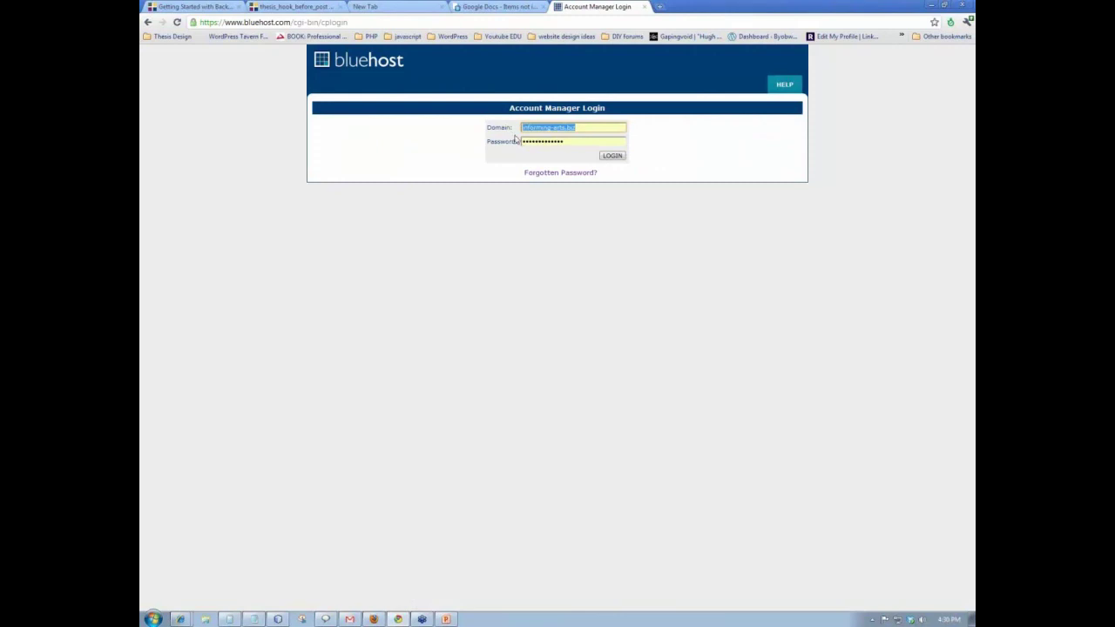
{"action": "type", "text": "byobwe"}
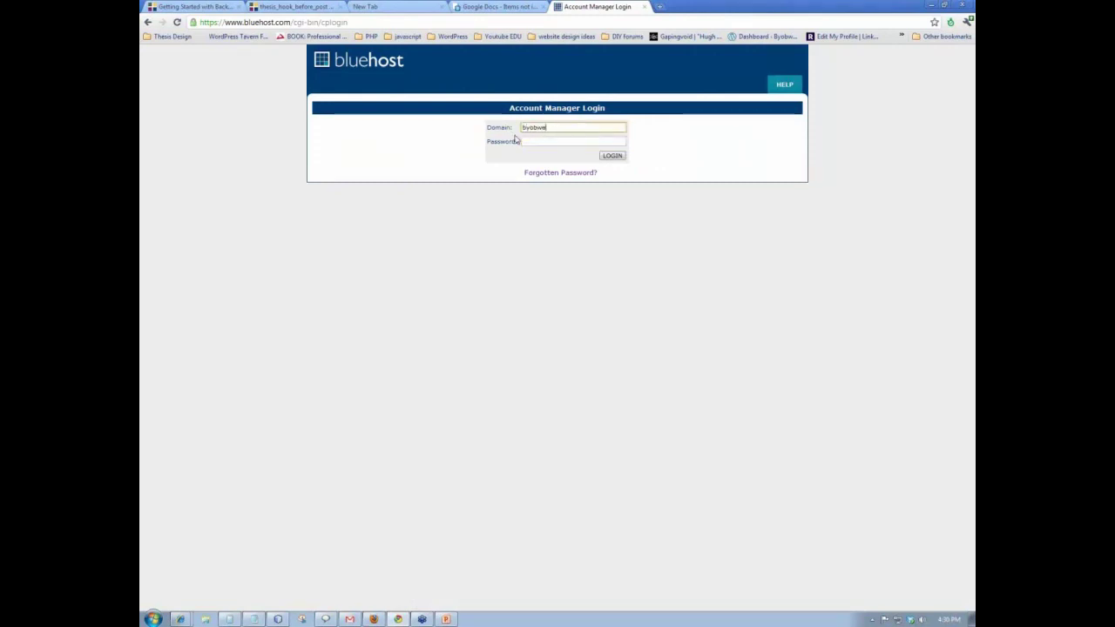
{"action": "type", "text": "bsite.com"}
{"action": "left_click", "coordinate": [545, 142]}
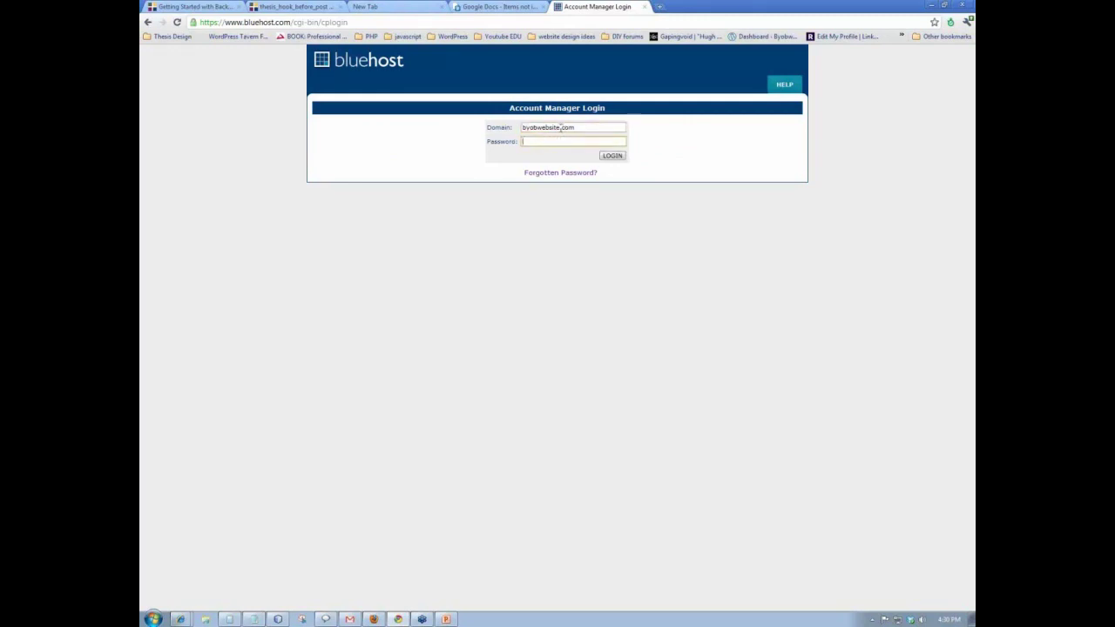
{"action": "left_click_drag", "start_coordinate": [560, 128], "coordinate": [514, 128]}
{"action": "left_click", "coordinate": [544, 142]}
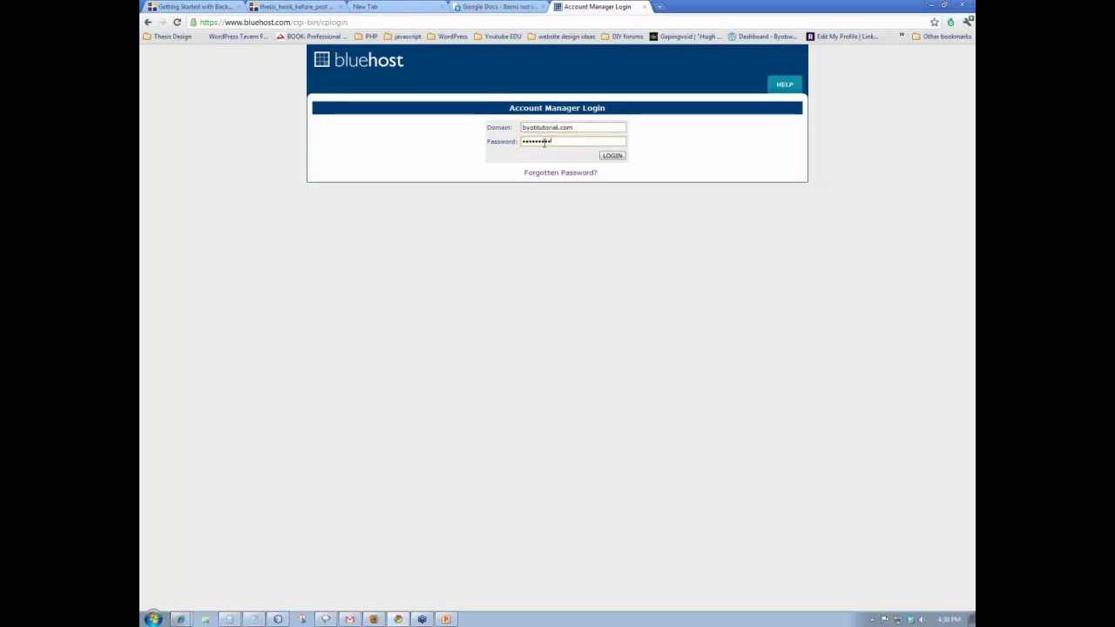
{"action": "type", "text": "*"}
{"action": "left_click", "coordinate": [613, 156]}
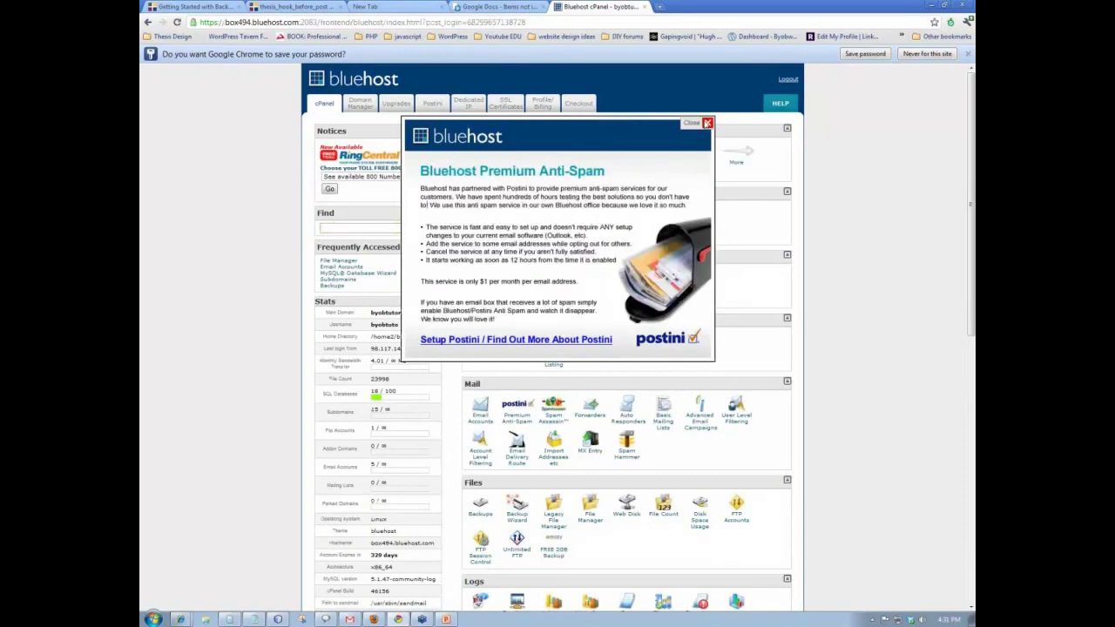
- Dismiss the anti-spam popup and add subdomain estore17 rooted at public_html/estore17
{"action": "left_click", "coordinate": [707, 123]}
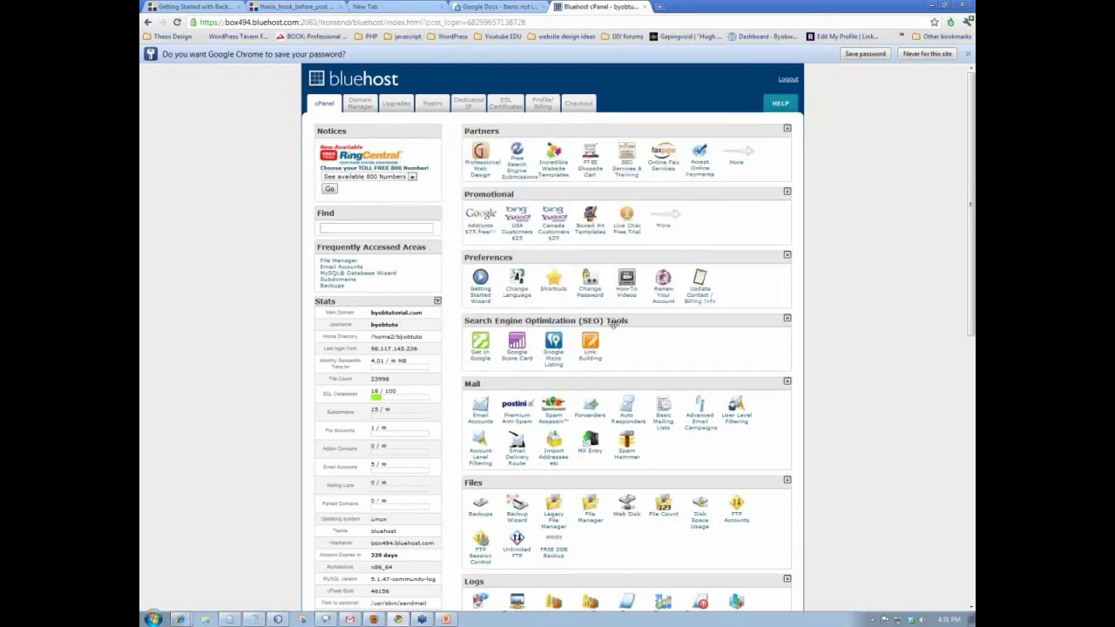
{"action": "scroll", "coordinate": [578, 305], "scroll_direction": "down", "scroll_amount": 3}
{"action": "scroll", "coordinate": [577, 305], "scroll_direction": "down", "scroll_amount": 4}
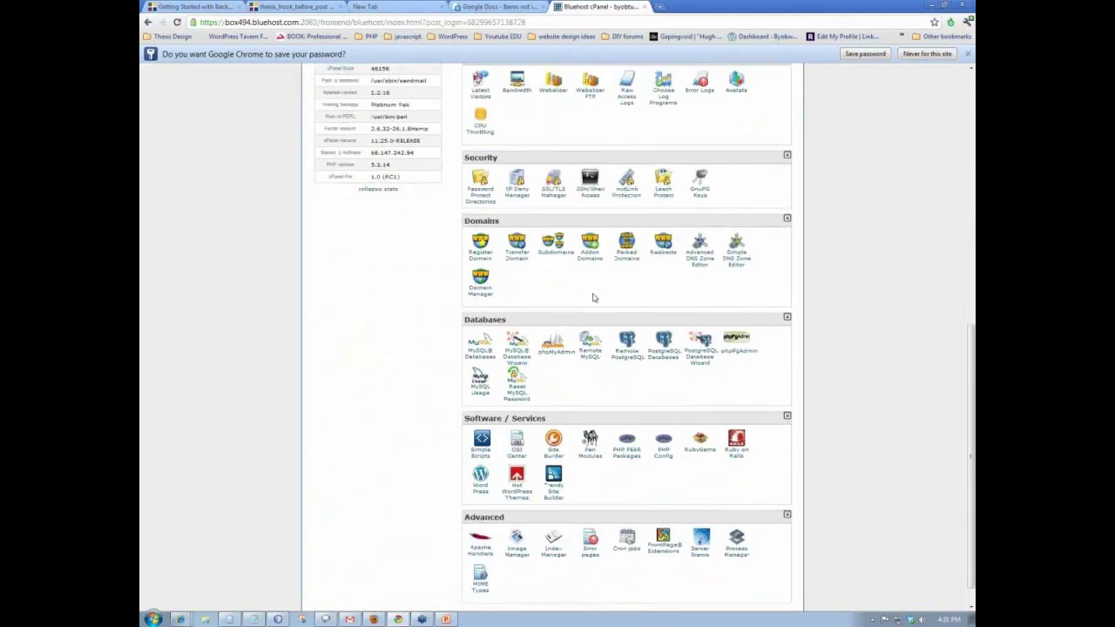
{"action": "left_click", "coordinate": [557, 248]}
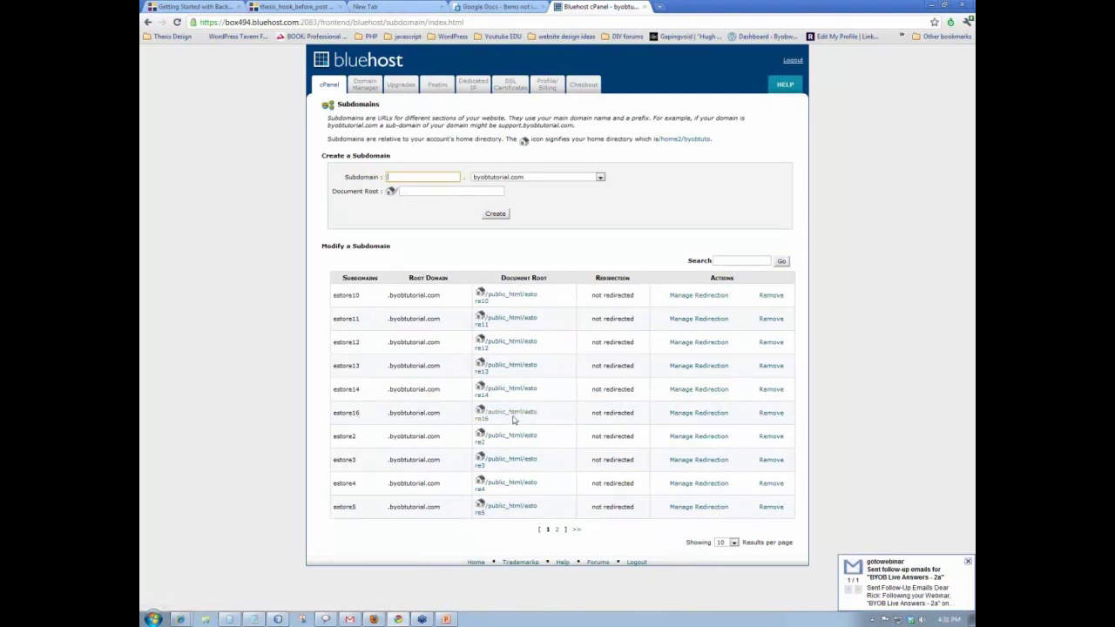
{"action": "left_click", "coordinate": [397, 176]}
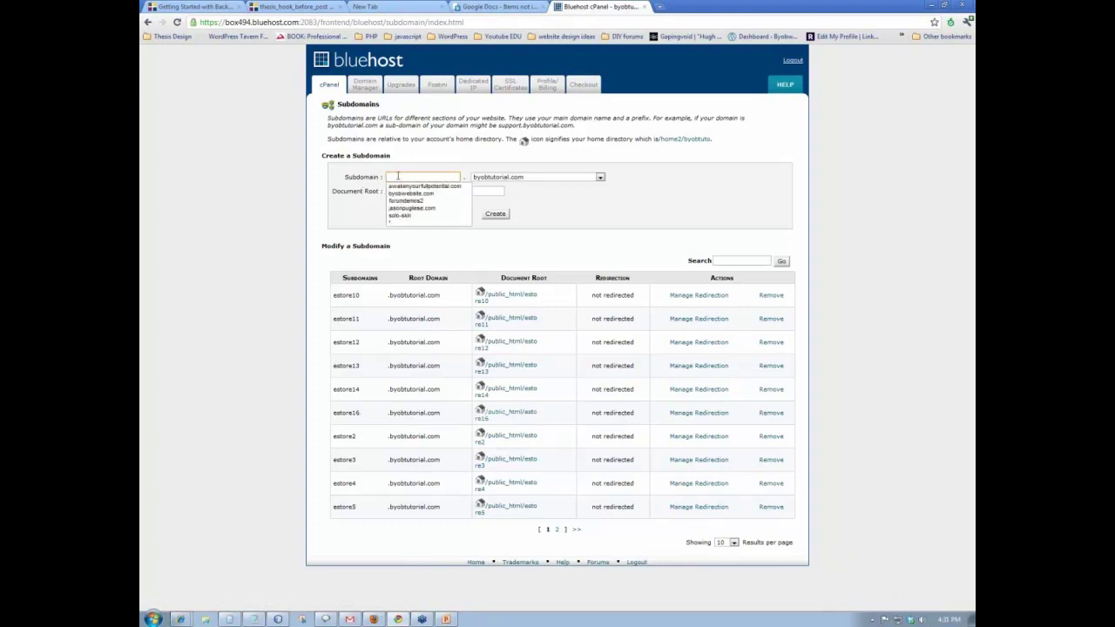
{"action": "type", "text": "es"}
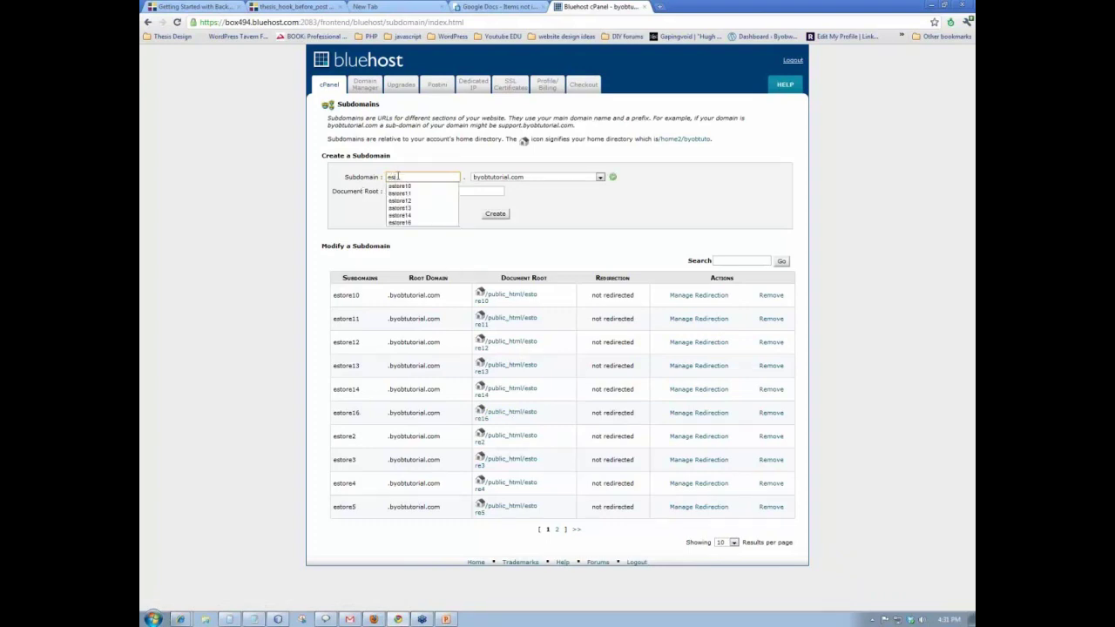
{"action": "type", "text": "tore17"}
{"action": "left_click", "coordinate": [426, 191]}
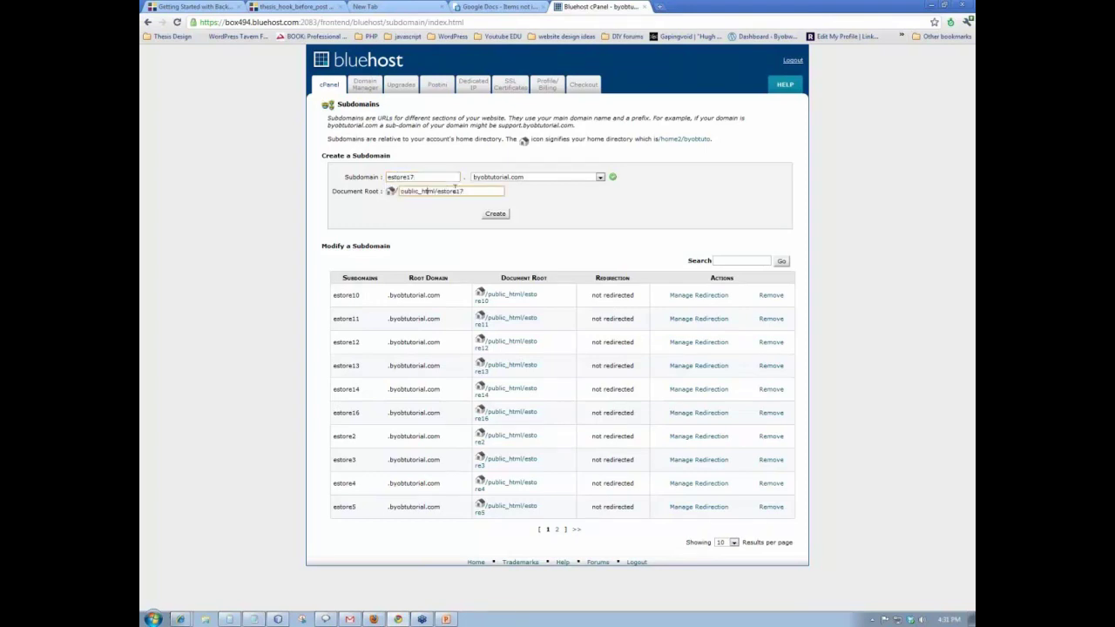
{"action": "left_click", "coordinate": [494, 214]}
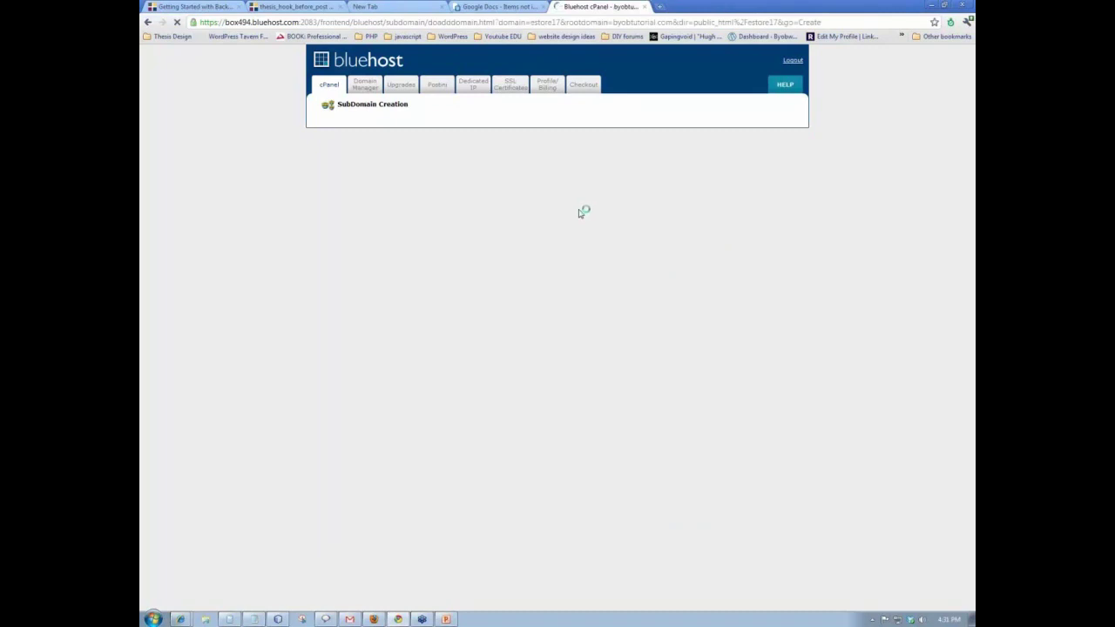
- Return to the cPanel home, dismiss the security notice, and go to MySQL Databases
{"action": "left_click", "coordinate": [328, 85]}
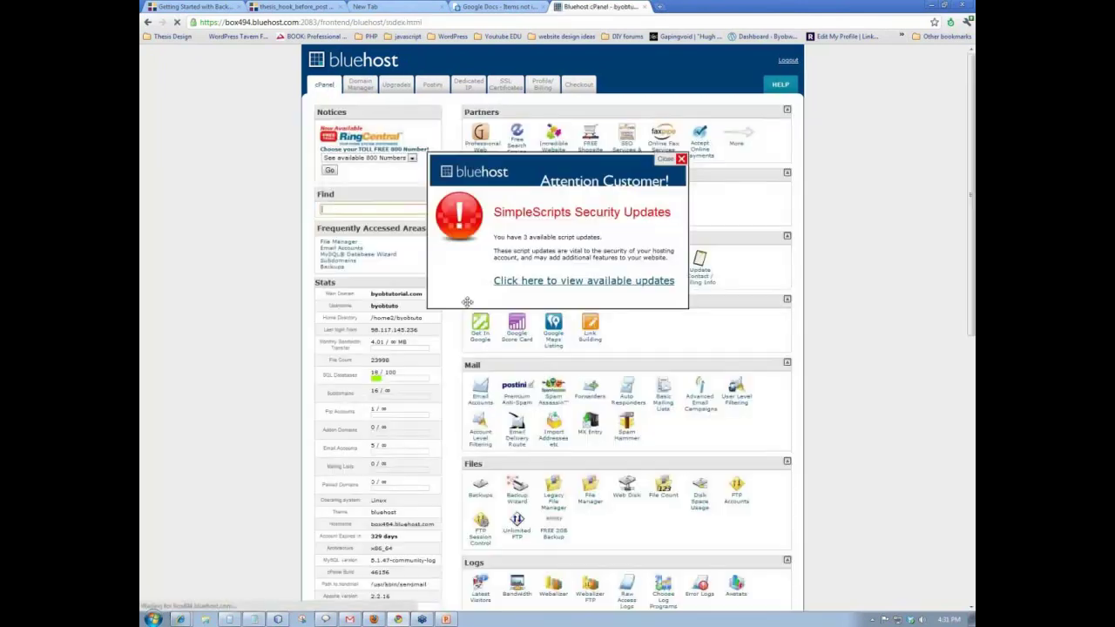
{"action": "left_click", "coordinate": [681, 159]}
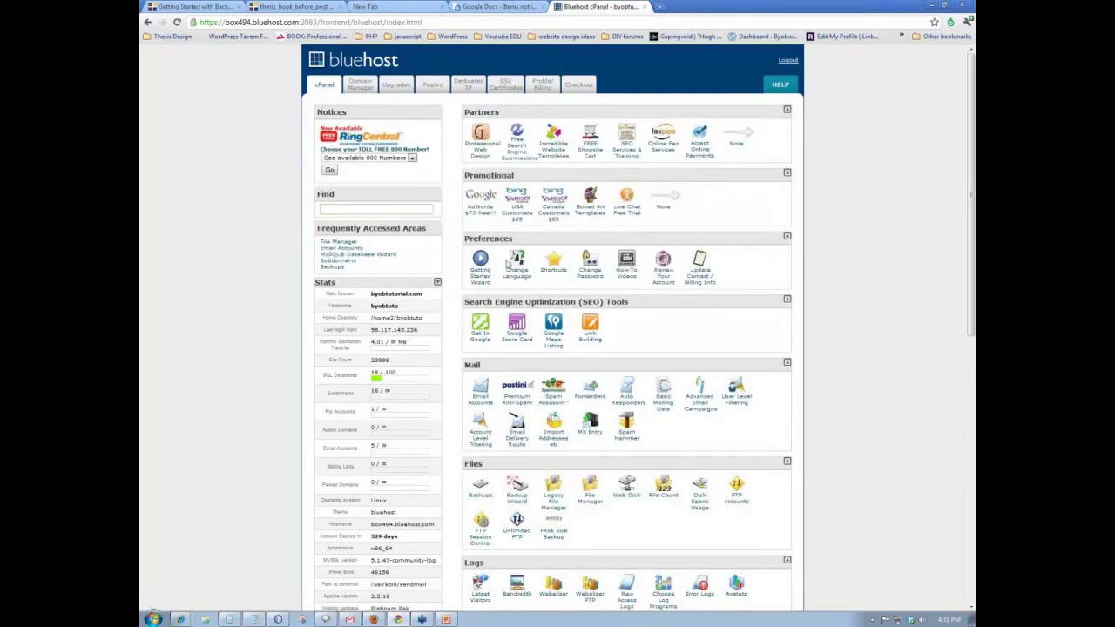
{"action": "scroll", "coordinate": [449, 268], "scroll_direction": "down", "scroll_amount": 6}
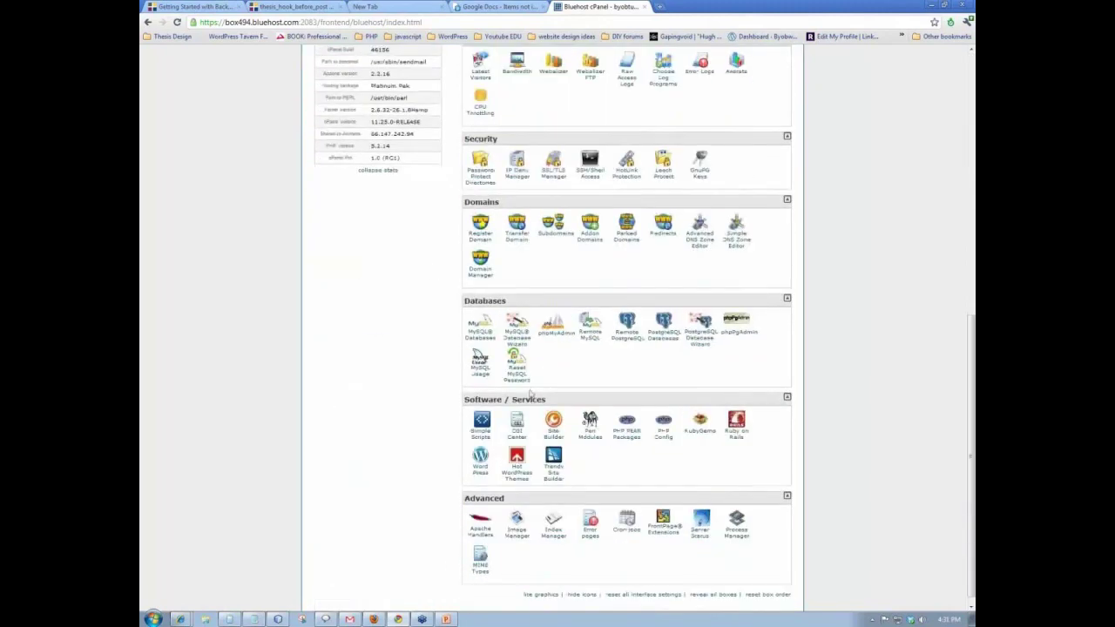
{"action": "left_click", "coordinate": [482, 338]}
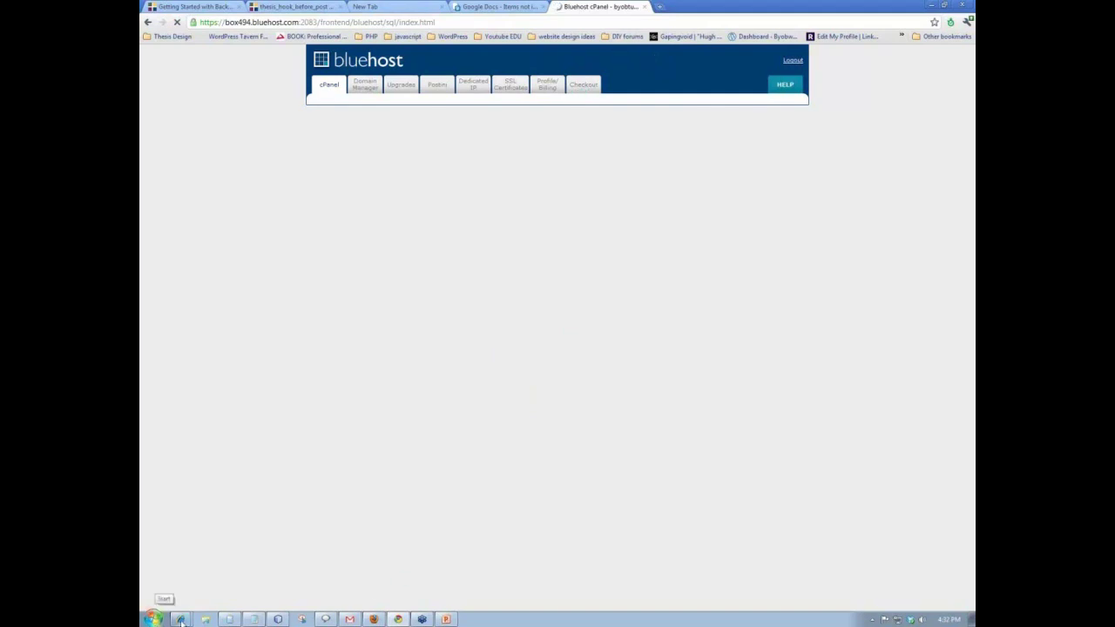
- In a new tab, load the estore16.byobtutorial.com site to reach its WordPress login page
{"action": "mouse_move", "coordinate": [180, 620]}
{"action": "left_click", "coordinate": [660, 7]}
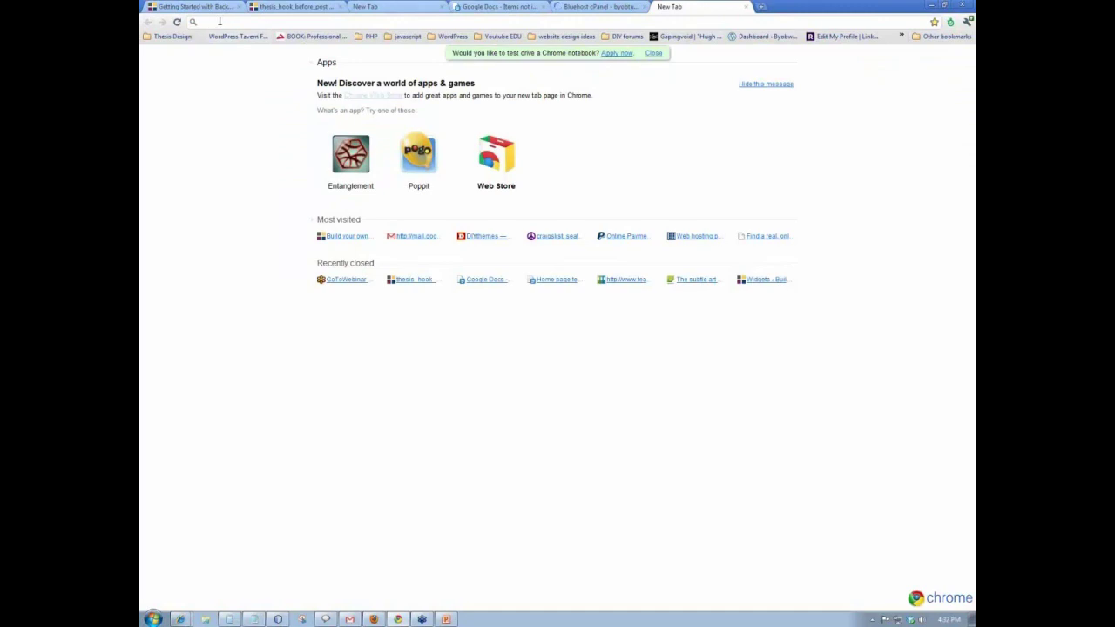
{"action": "type", "text": "www."}
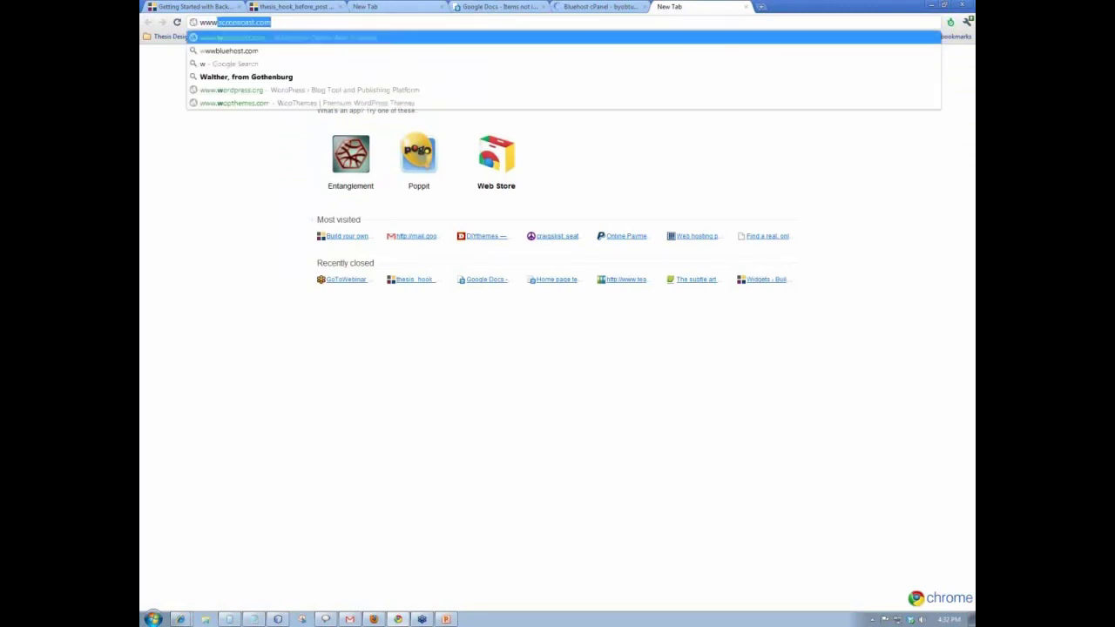
{"action": "type", "text": "es"}
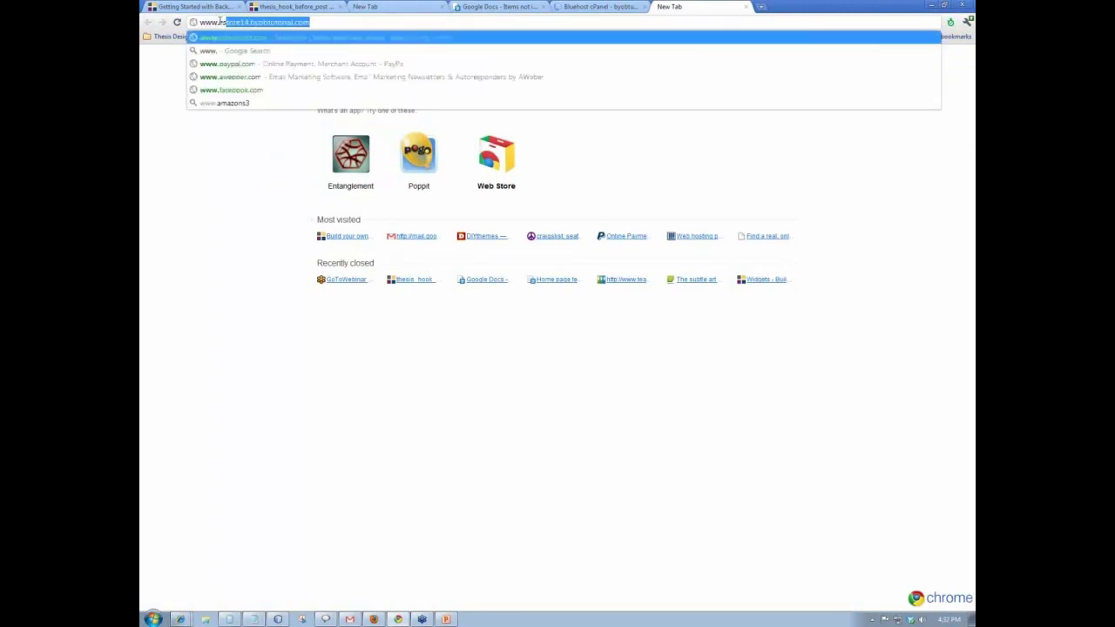
{"action": "type", "text": "tore"}
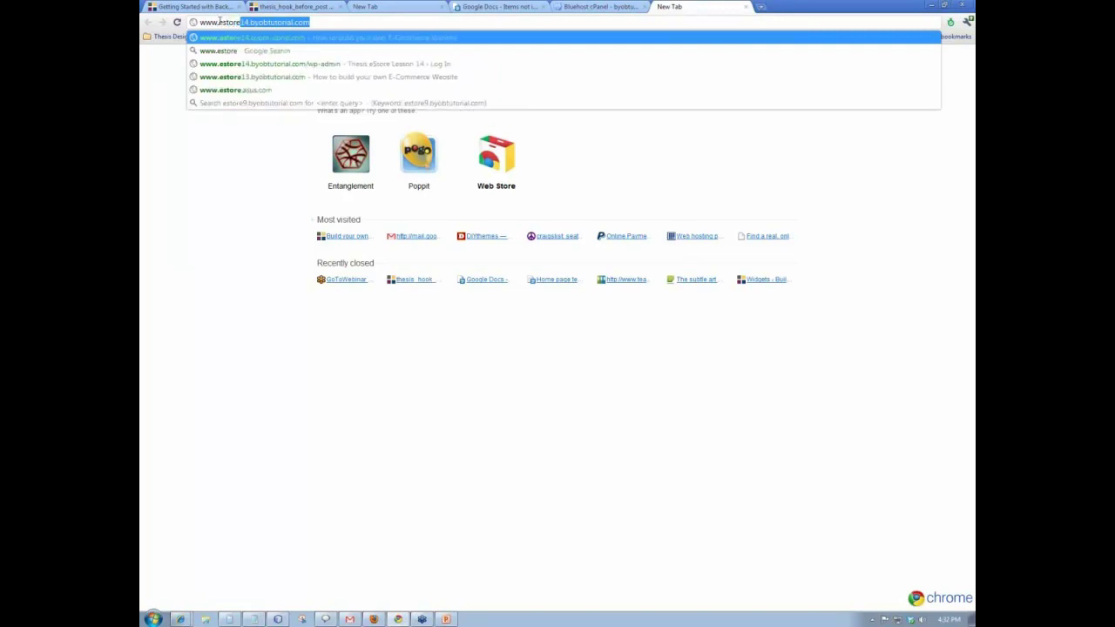
{"action": "type", "text": "16.byo"}
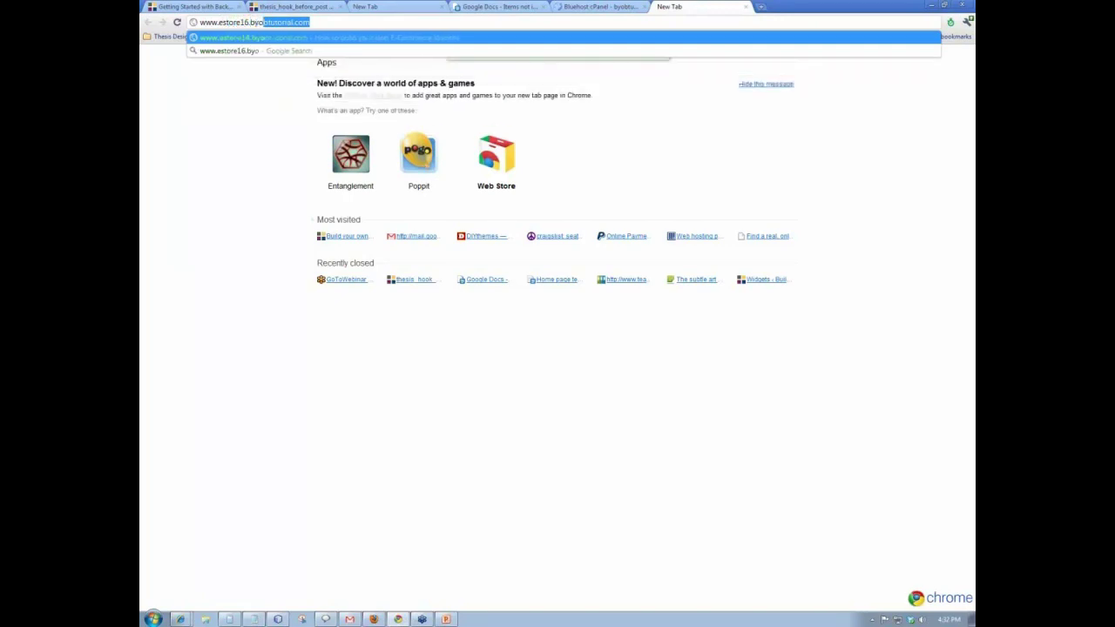
{"action": "key", "text": "Return"}
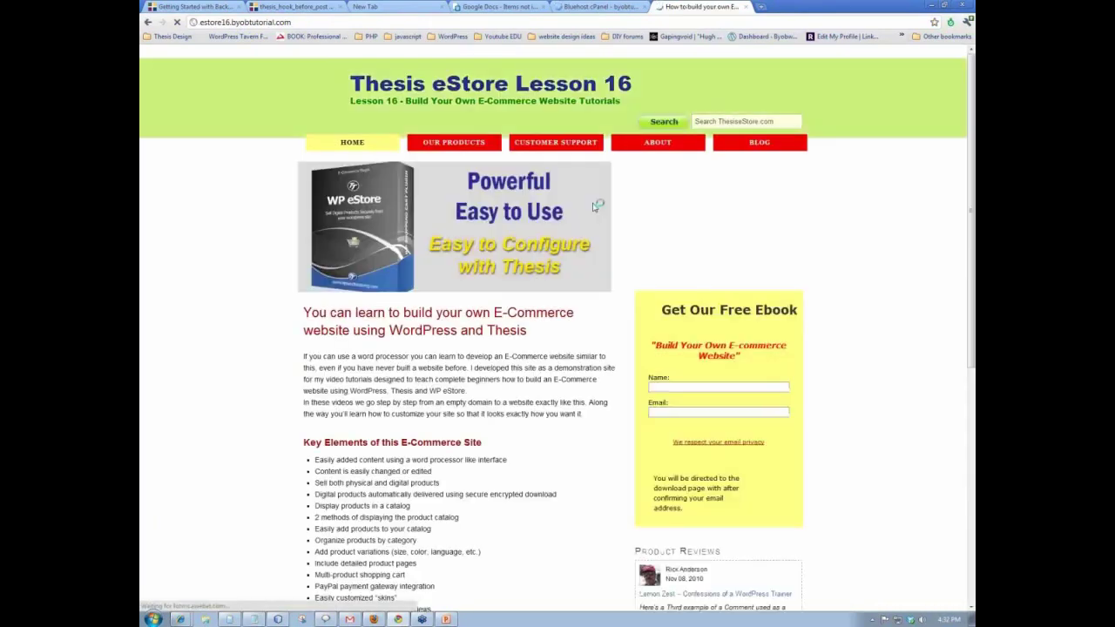
{"action": "scroll", "coordinate": [866, 241], "scroll_direction": "down", "scroll_amount": 5}
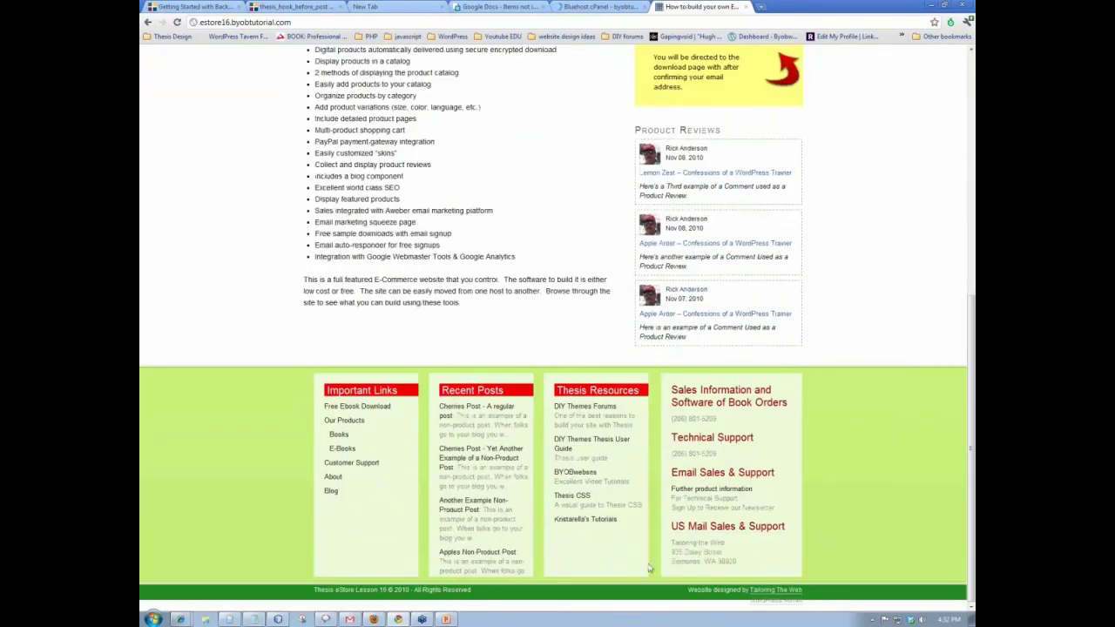
{"action": "scroll", "coordinate": [526, 213], "scroll_direction": "up", "scroll_amount": 4}
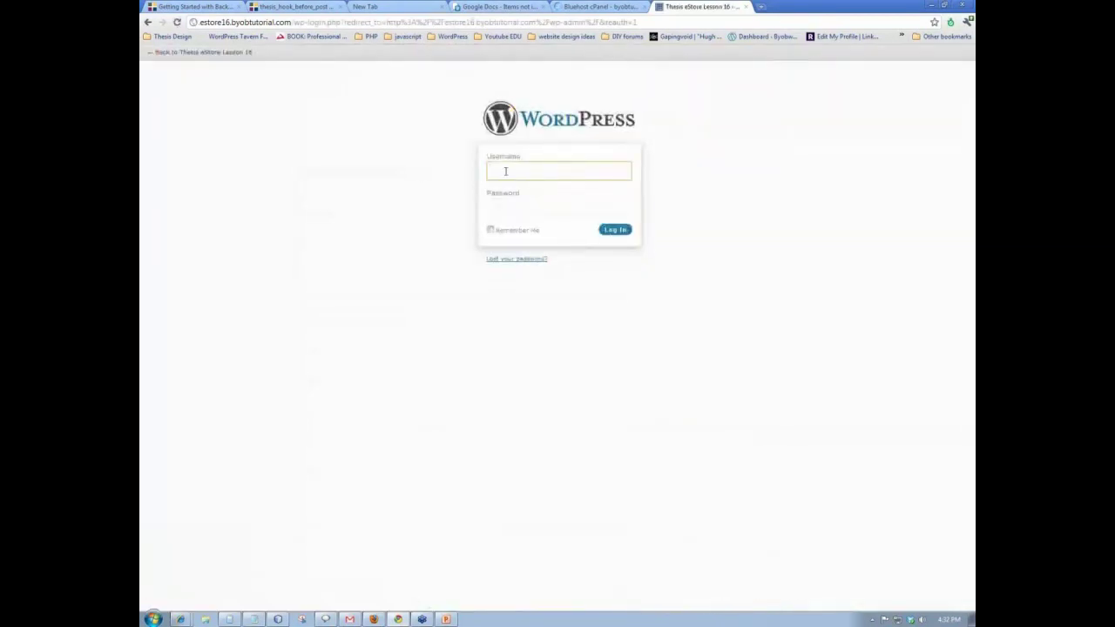
- Log in to the estore16 WordPress admin with the admin username and password
{"action": "left_click", "coordinate": [506, 170]}
{"action": "type", "text": "byobrick"}
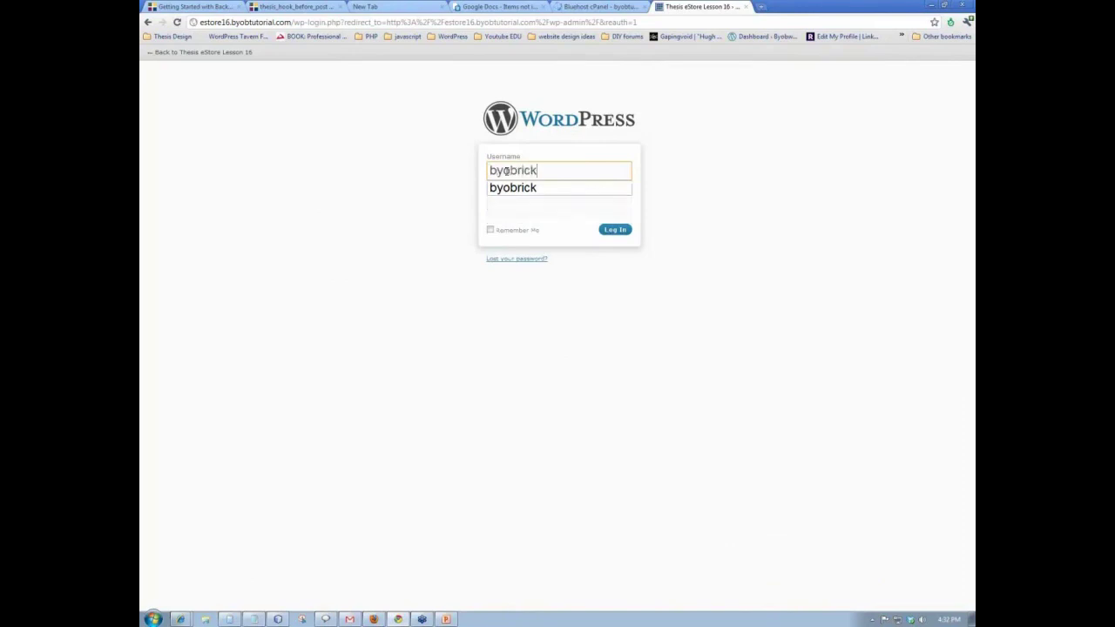
{"action": "key", "text": "Tab"}
{"action": "type", "text": "********"}
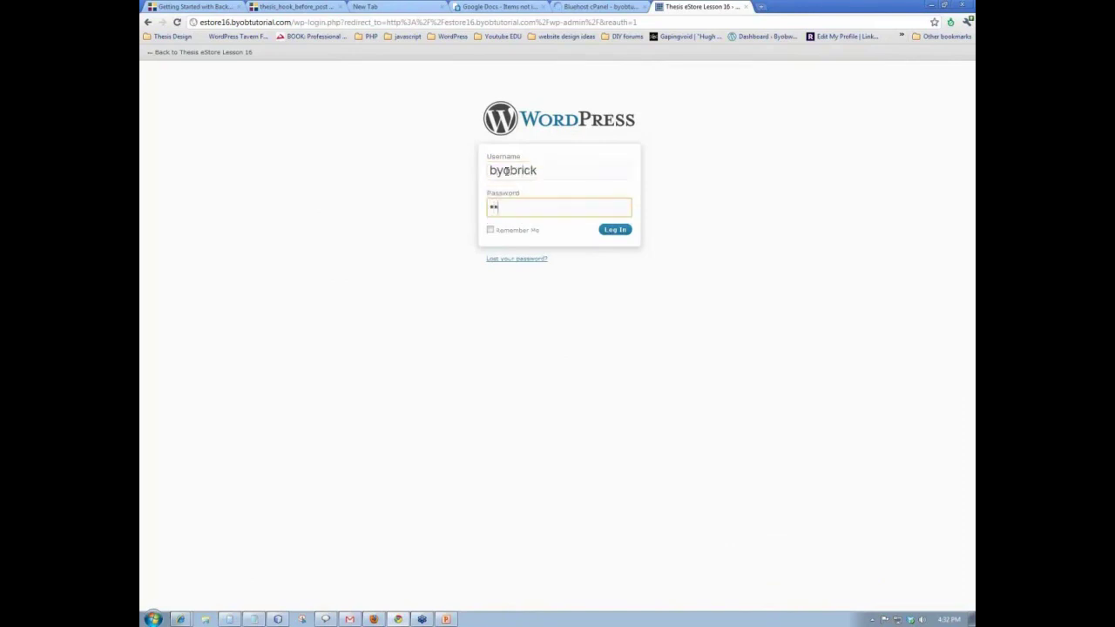
{"action": "type", "text": "***"}
{"action": "key", "text": "Return"}
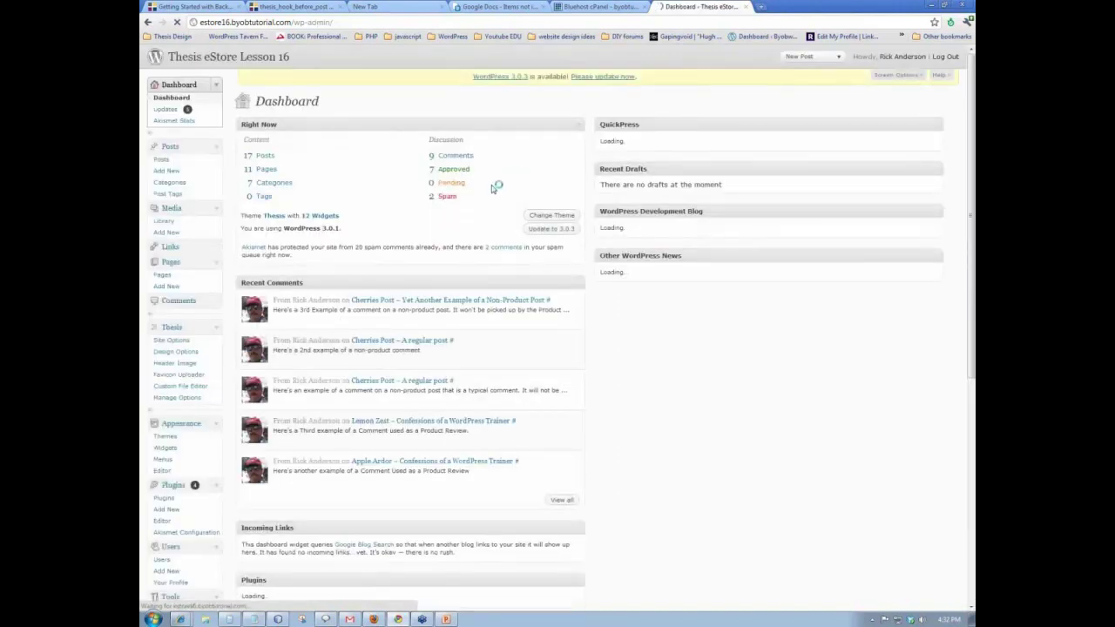
- Go to BackupBuddy's Getting Started page, then to its Backups page
{"action": "scroll", "coordinate": [496, 215], "scroll_direction": "down", "scroll_amount": 1}
{"action": "scroll", "coordinate": [496, 215], "scroll_direction": "down", "scroll_amount": 5}
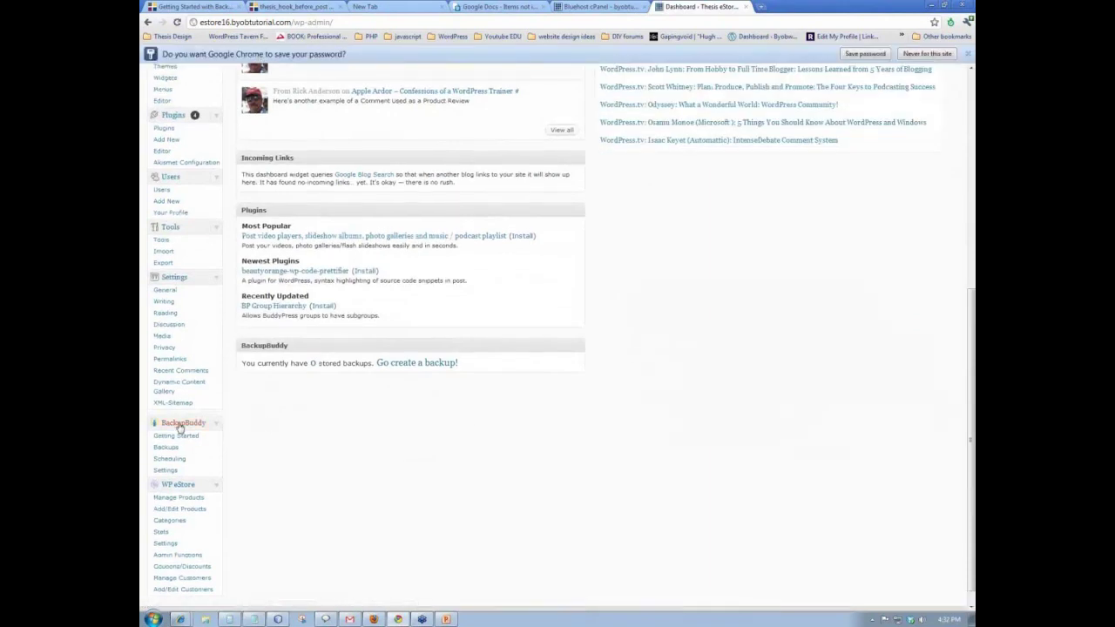
{"action": "left_click", "coordinate": [178, 424]}
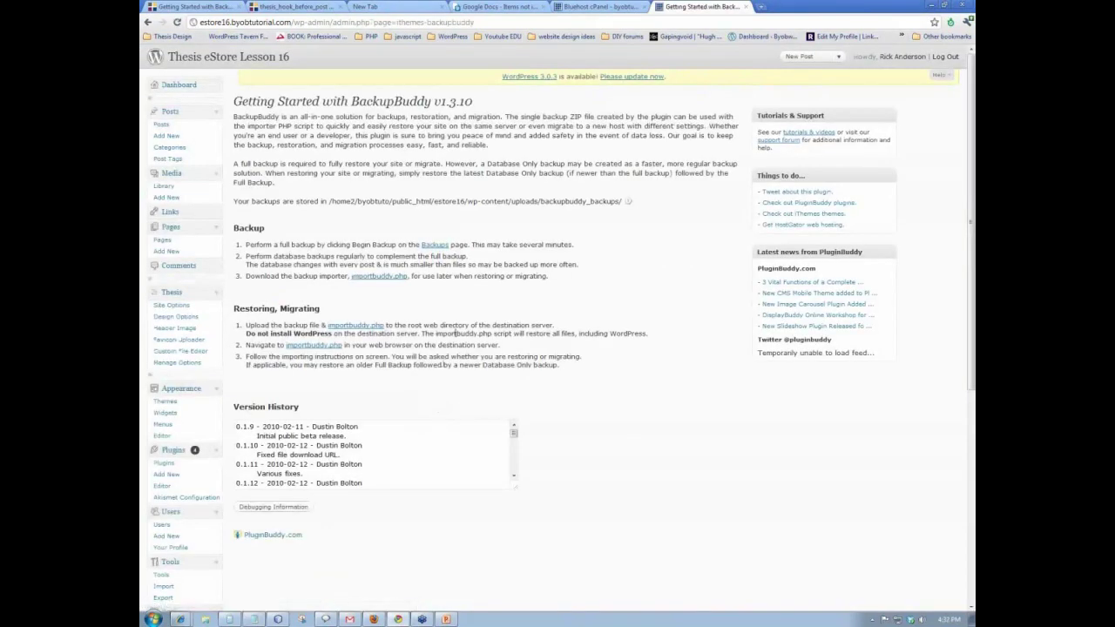
{"action": "scroll", "coordinate": [455, 332], "scroll_direction": "down", "scroll_amount": 5}
{"action": "scroll", "coordinate": [554, 324], "scroll_direction": "up", "scroll_amount": 3}
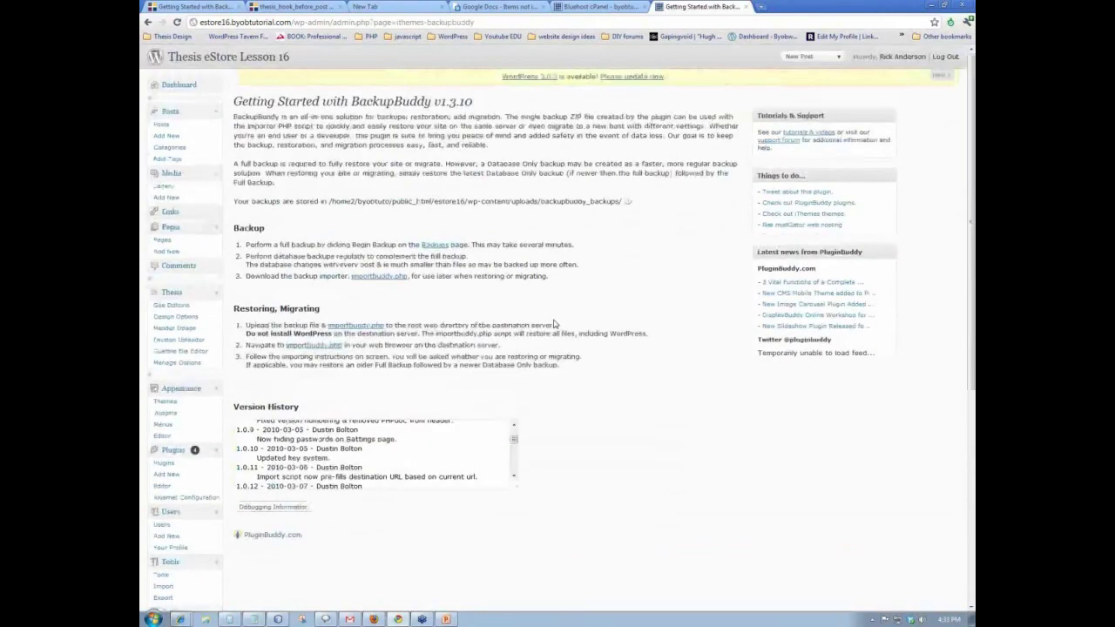
{"action": "scroll", "coordinate": [590, 299], "scroll_direction": "down", "scroll_amount": 3}
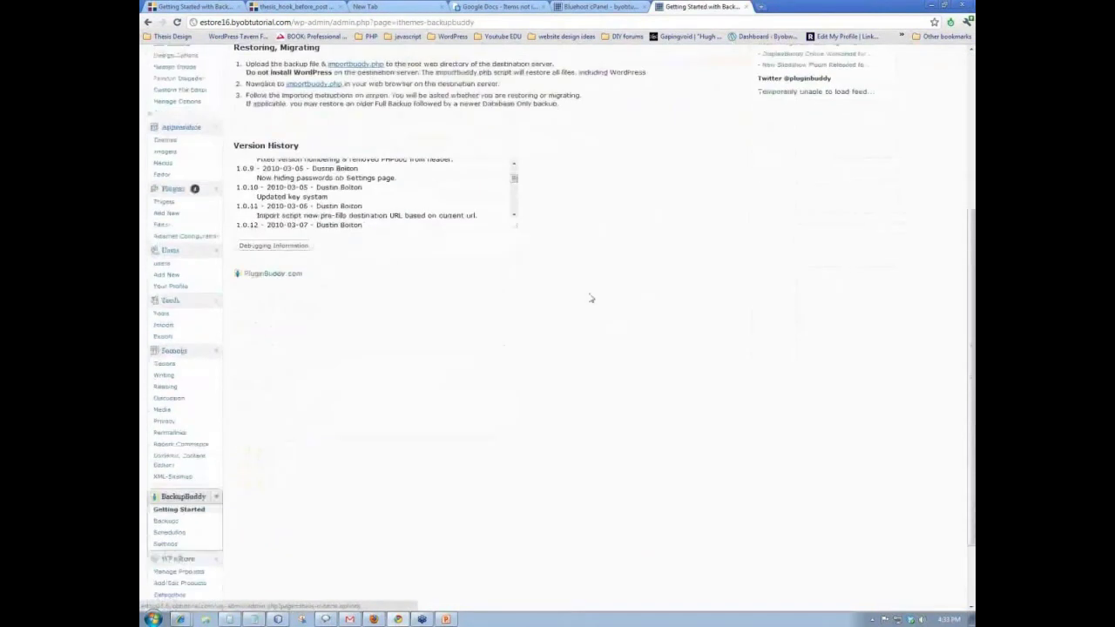
{"action": "scroll", "coordinate": [589, 299], "scroll_direction": "down", "scroll_amount": 1}
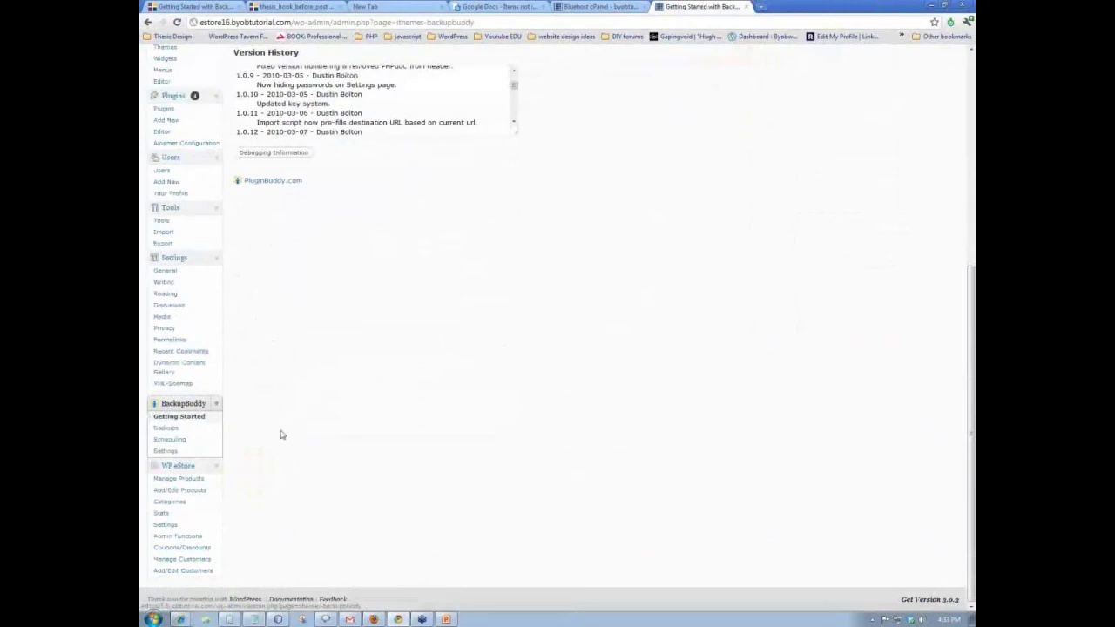
{"action": "left_click", "coordinate": [175, 431]}
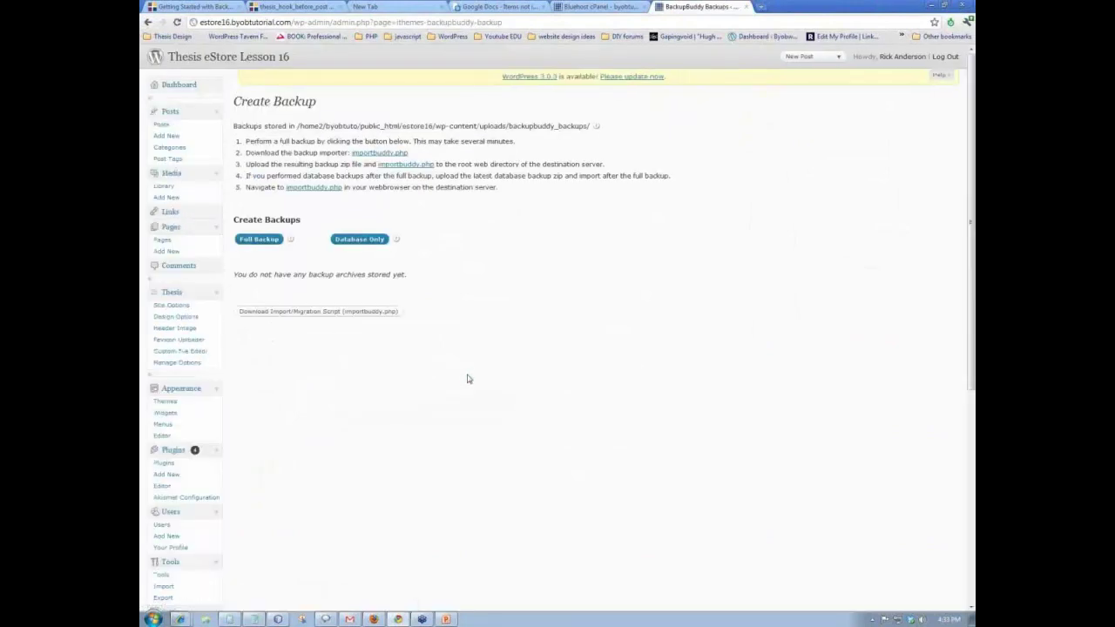
- Run a full BackupBuddy backup of estore16, download the 9.29 MB zip, and return to cPanel
{"action": "left_click", "coordinate": [261, 239]}
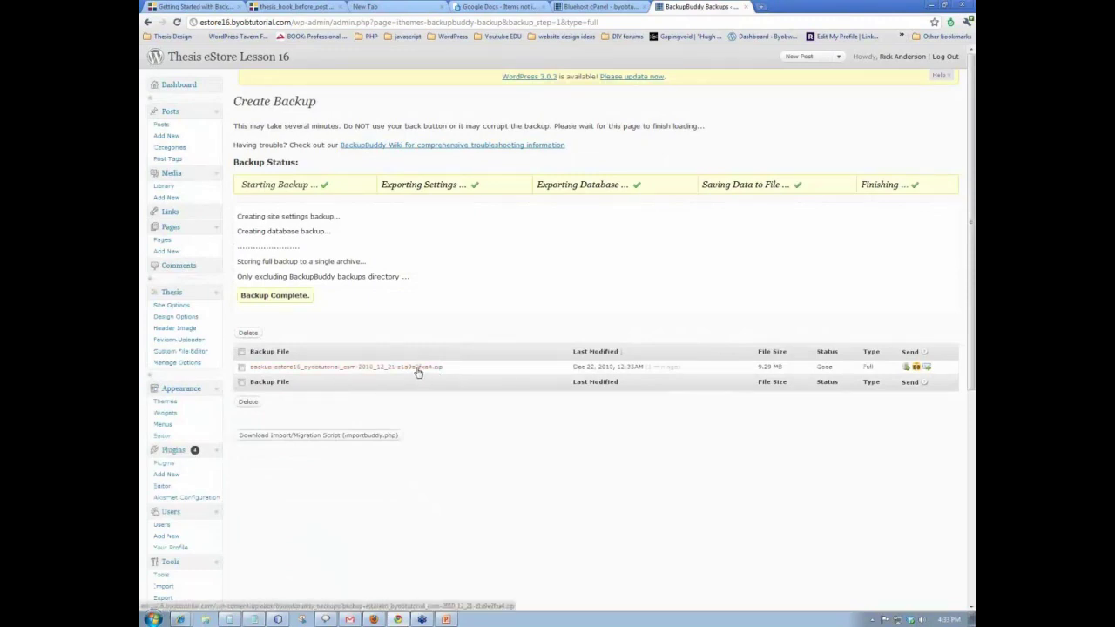
{"action": "left_click", "coordinate": [418, 371]}
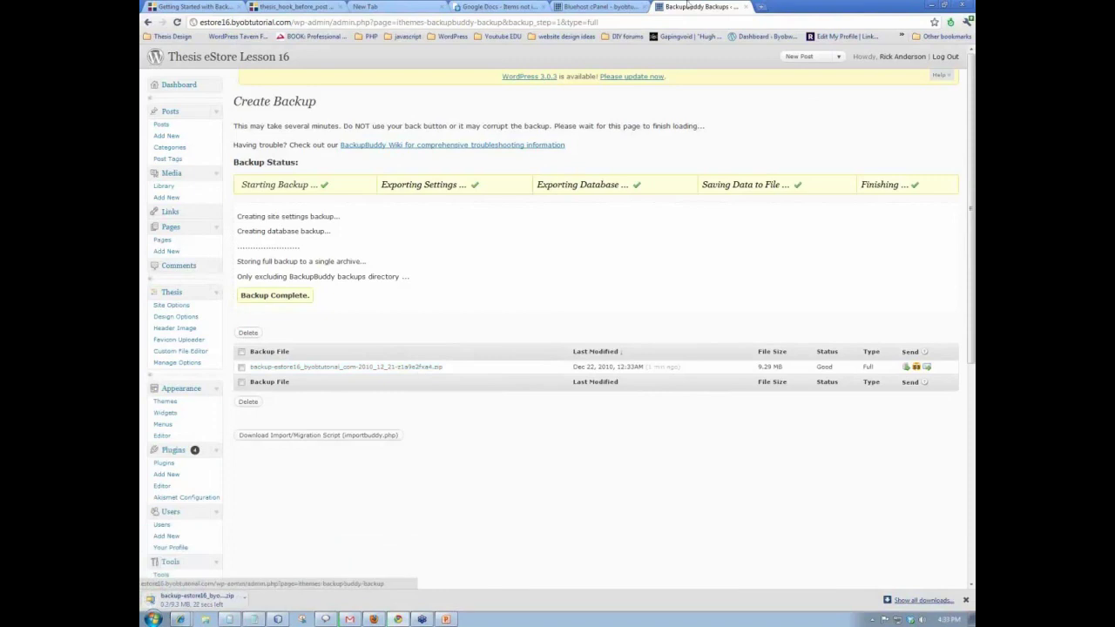
{"action": "left_click", "coordinate": [580, 11]}
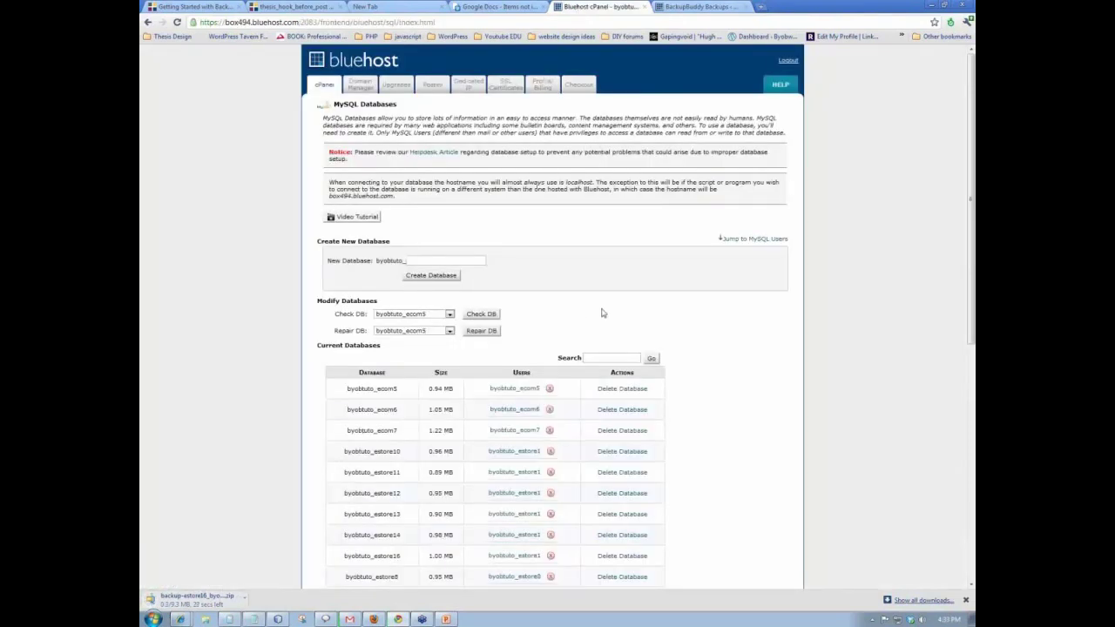
- Add a new MySQL database named estore17 and return to the databases list
{"action": "scroll", "coordinate": [684, 301], "scroll_direction": "down", "scroll_amount": 1}
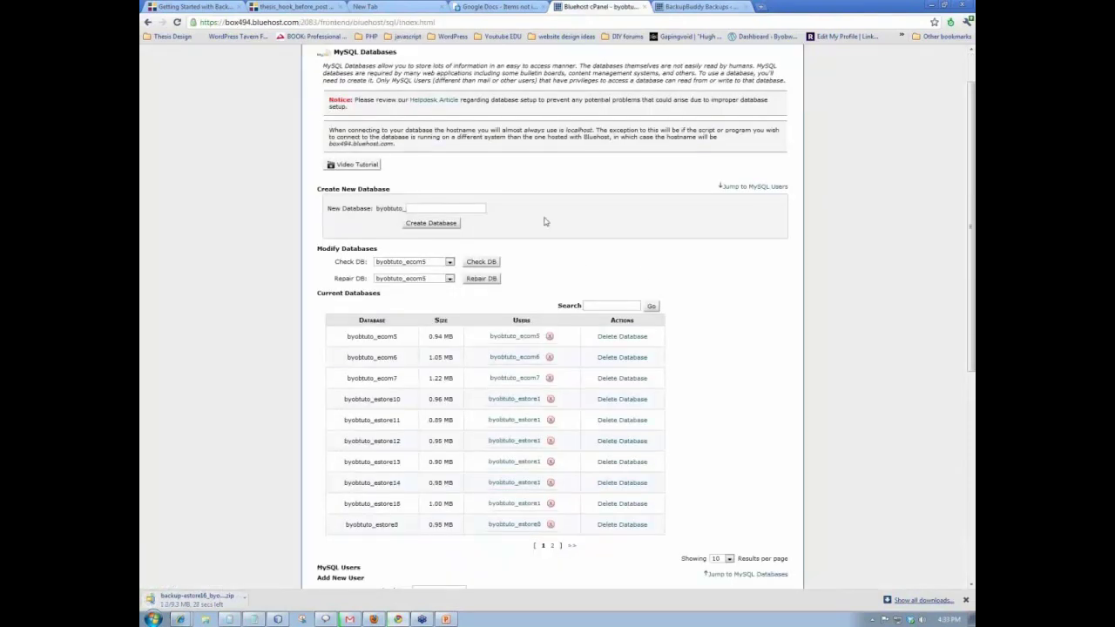
{"action": "left_click", "coordinate": [450, 210]}
{"action": "type", "text": "estore"}
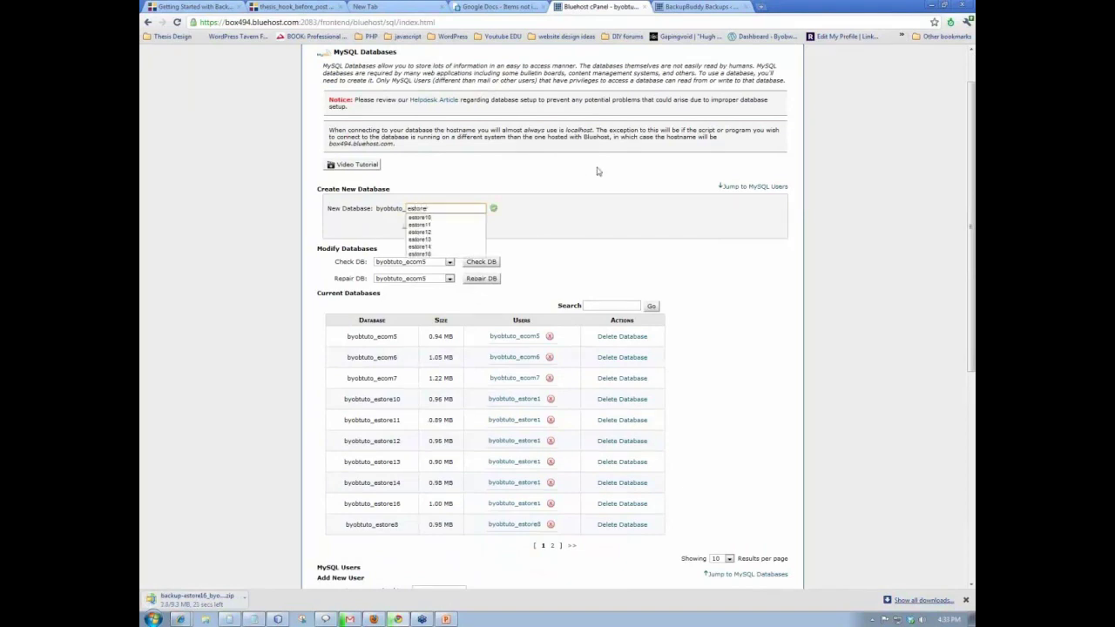
{"action": "type", "text": "17"}
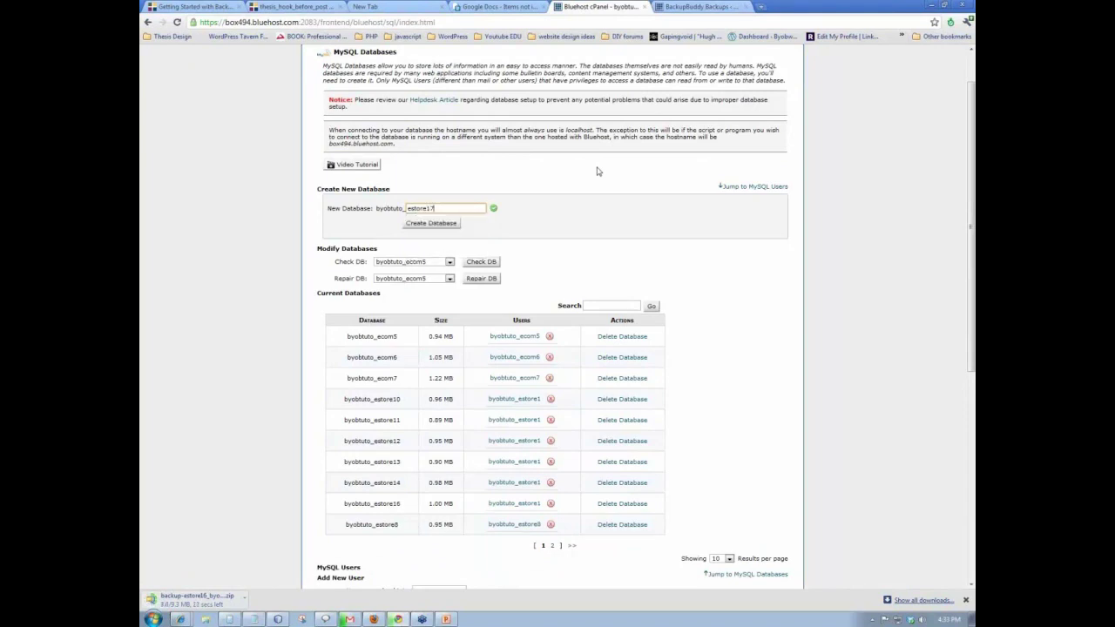
{"action": "left_click", "coordinate": [441, 224]}
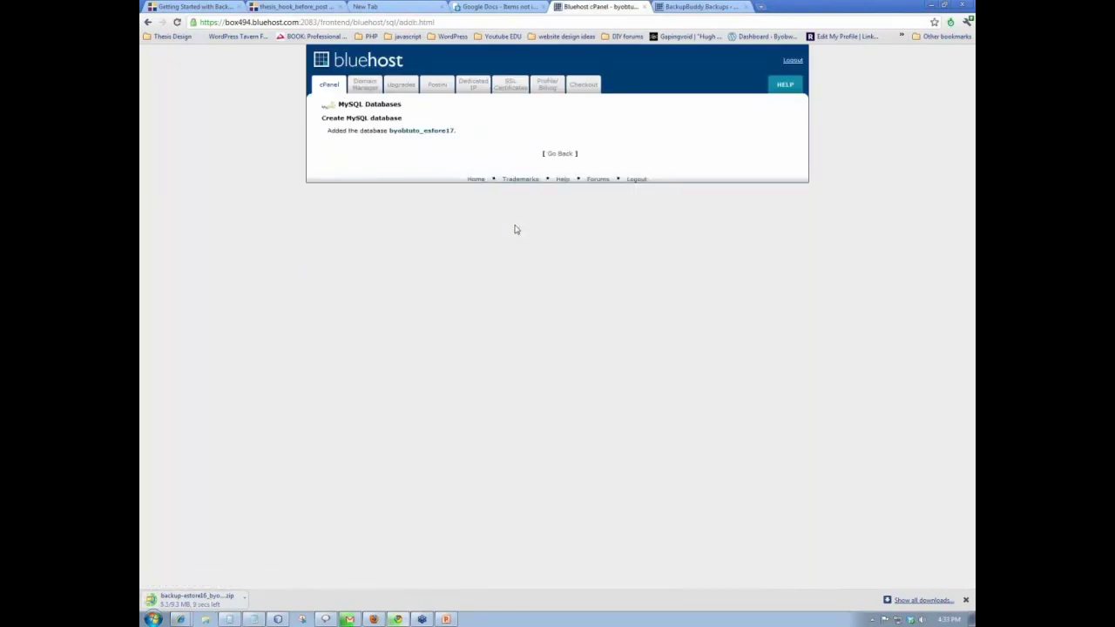
{"action": "left_click", "coordinate": [560, 154]}
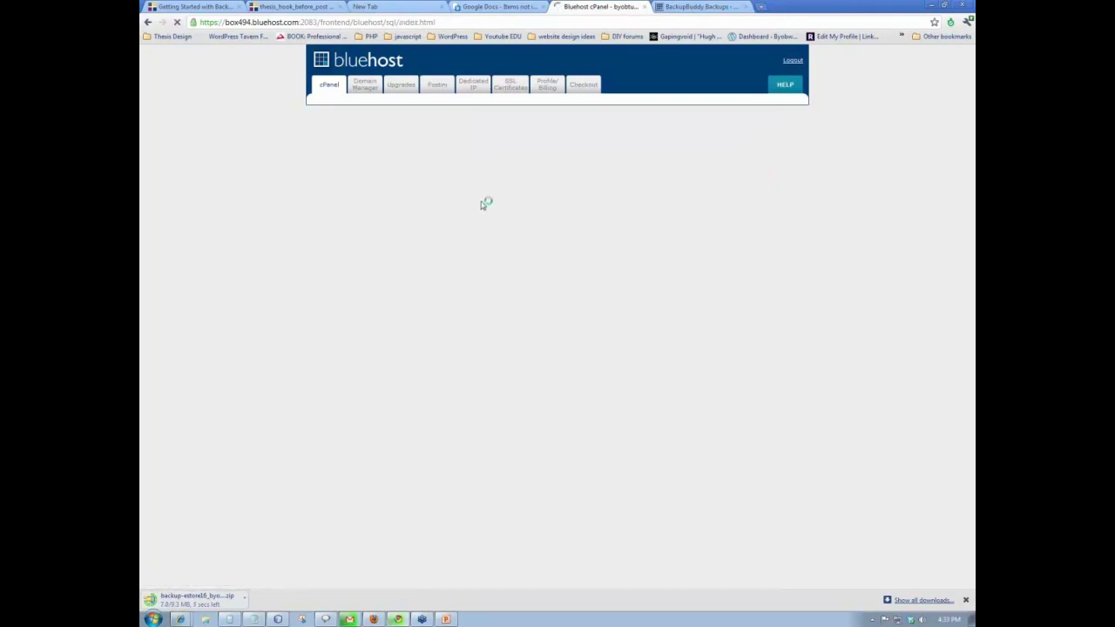
- Attach user byobtuto_estore1 to byobtuto_estore17 with ALL PRIVILEGES saved, then go back to cPanel home
{"action": "scroll", "coordinate": [481, 204], "scroll_direction": "down", "scroll_amount": 10}
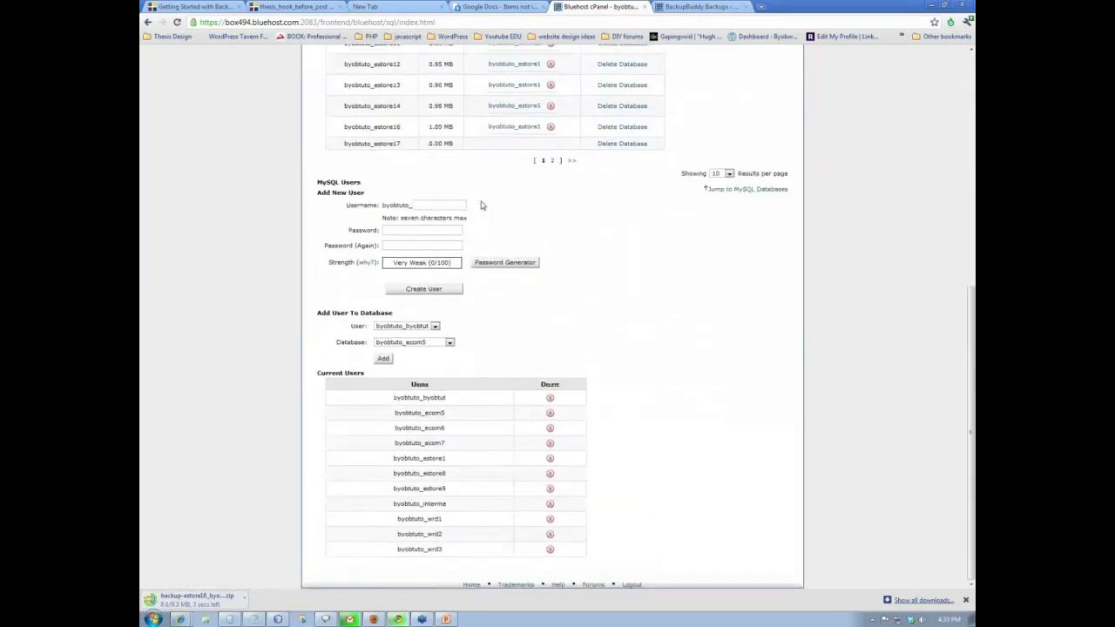
{"action": "left_click", "coordinate": [450, 343]}
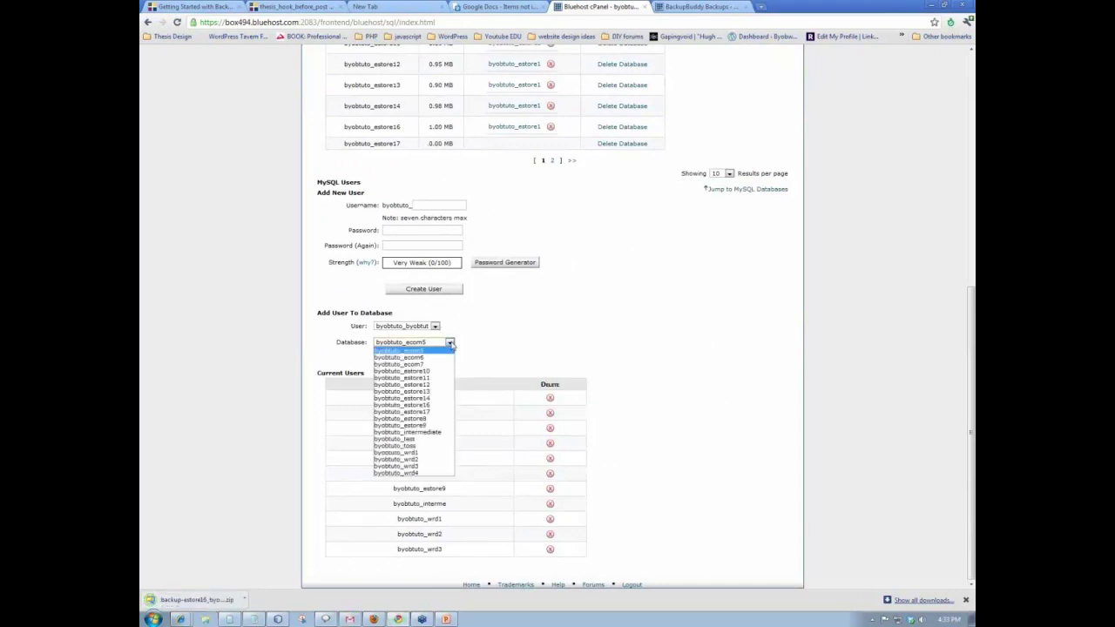
{"action": "left_click", "coordinate": [428, 411]}
{"action": "left_click", "coordinate": [436, 327]}
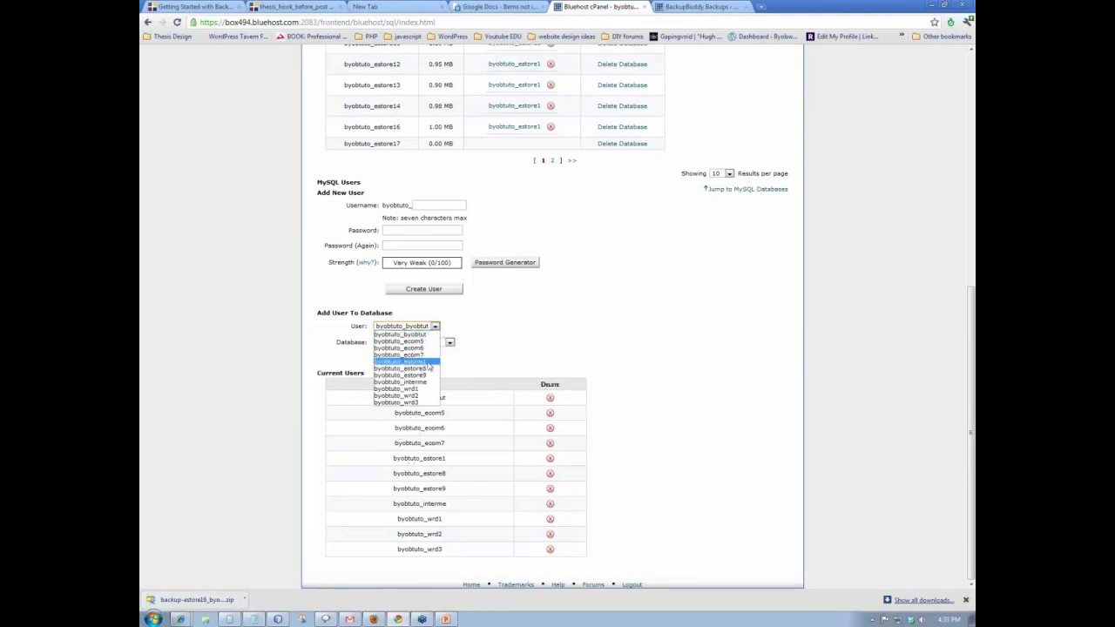
{"action": "left_click", "coordinate": [428, 362]}
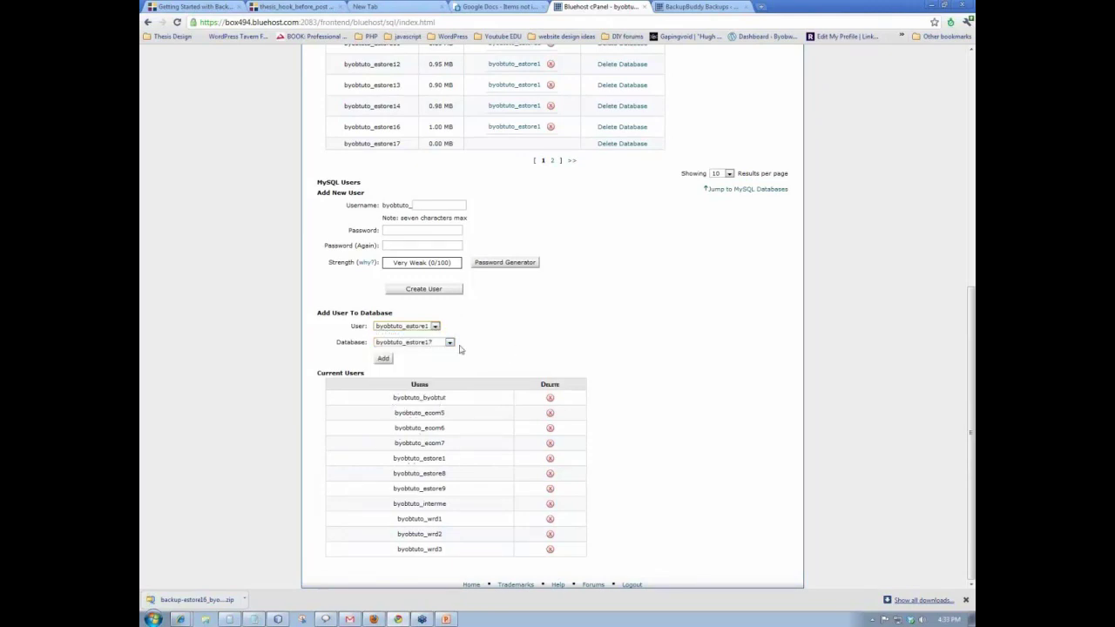
{"action": "left_click", "coordinate": [385, 358]}
{"action": "left_click", "coordinate": [384, 358]}
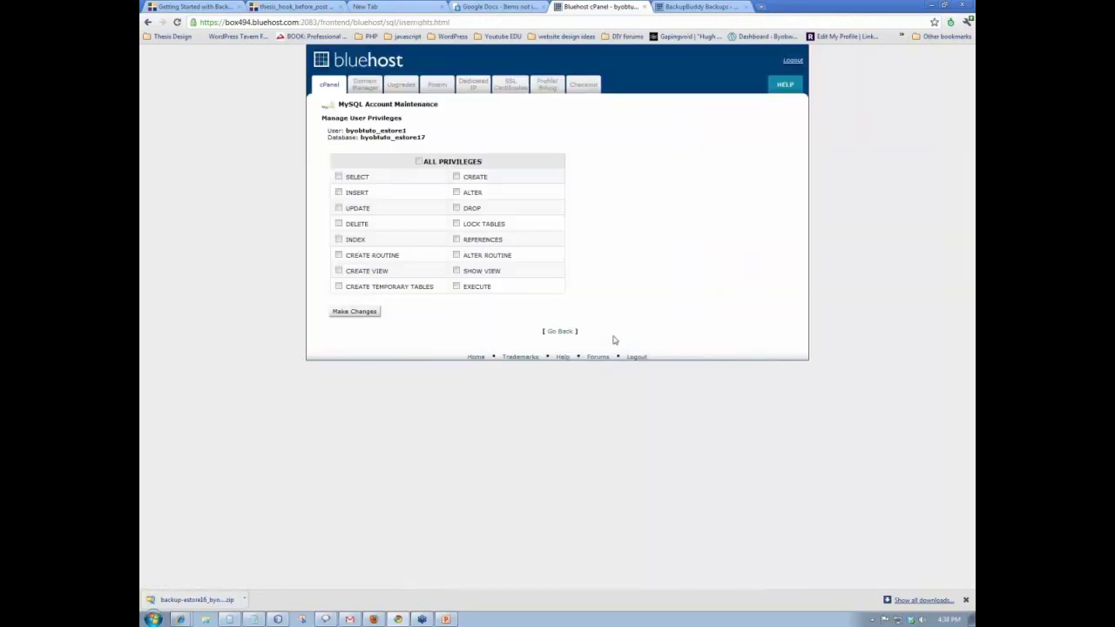
{"action": "left_click", "coordinate": [418, 162]}
{"action": "left_click", "coordinate": [354, 313]}
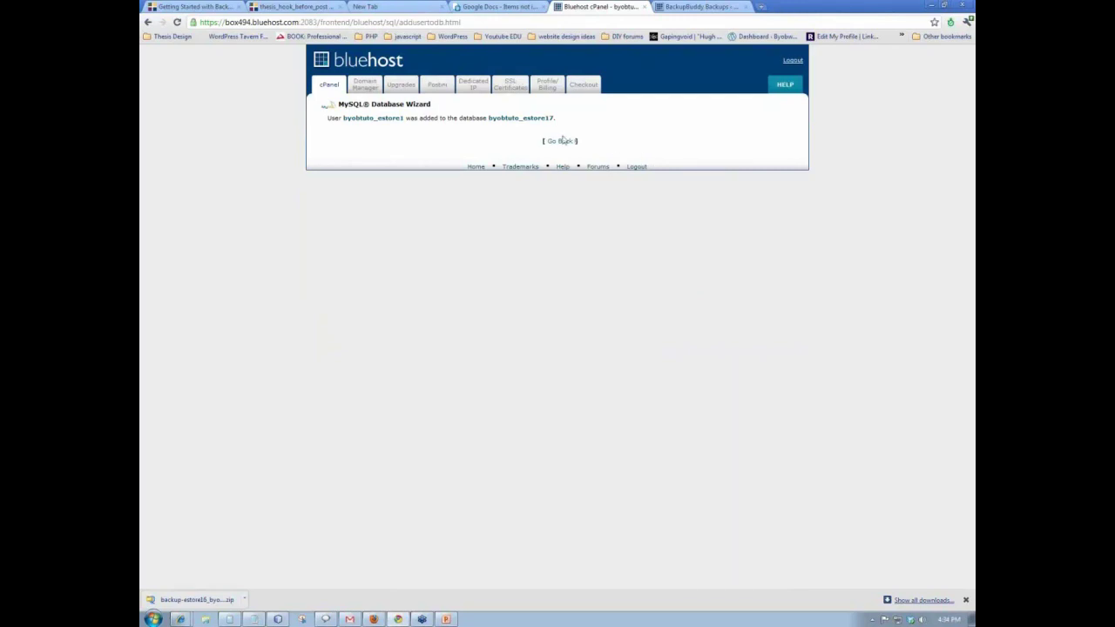
{"action": "left_click", "coordinate": [329, 89]}
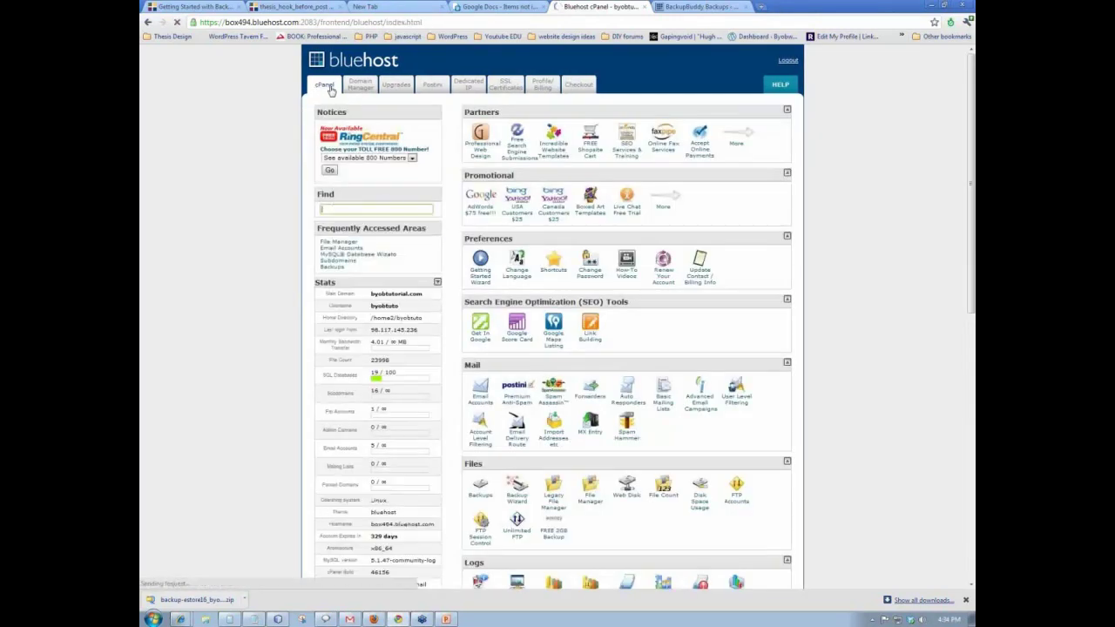
- Dismiss the security updates popup, launch FileZilla and bring up its Site Manager
{"action": "left_click", "coordinate": [680, 157]}
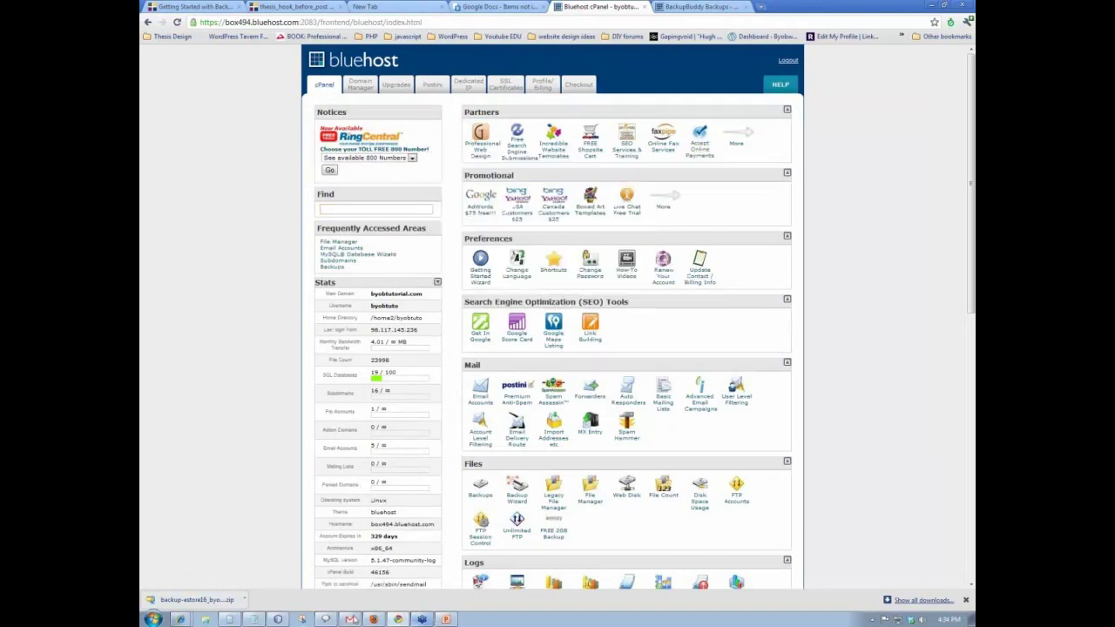
{"action": "left_click", "coordinate": [154, 618]}
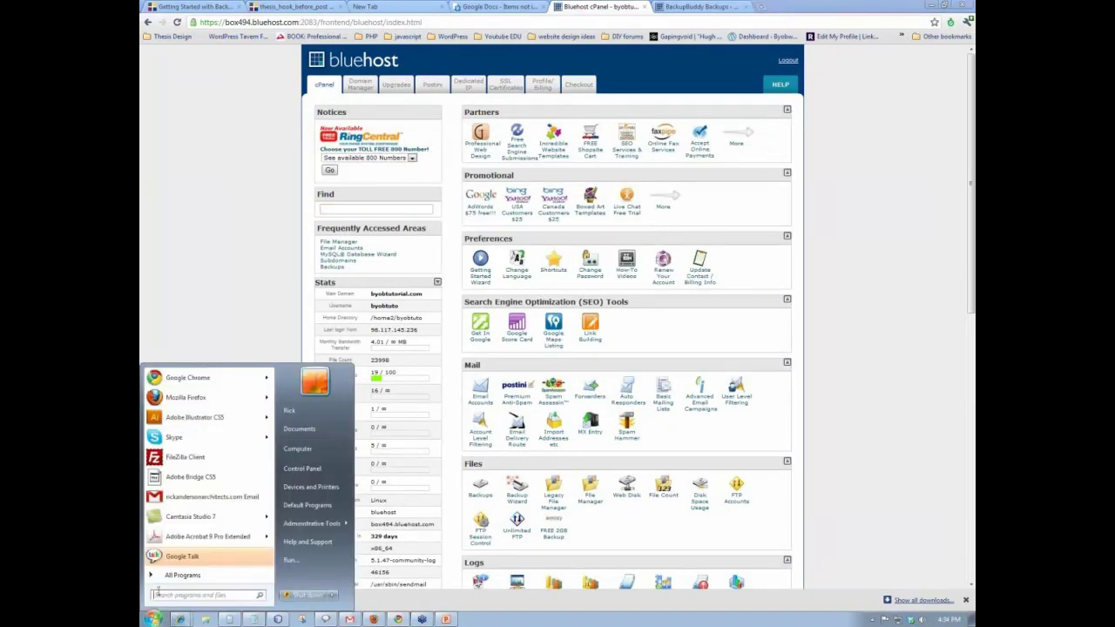
{"action": "left_click", "coordinate": [181, 463]}
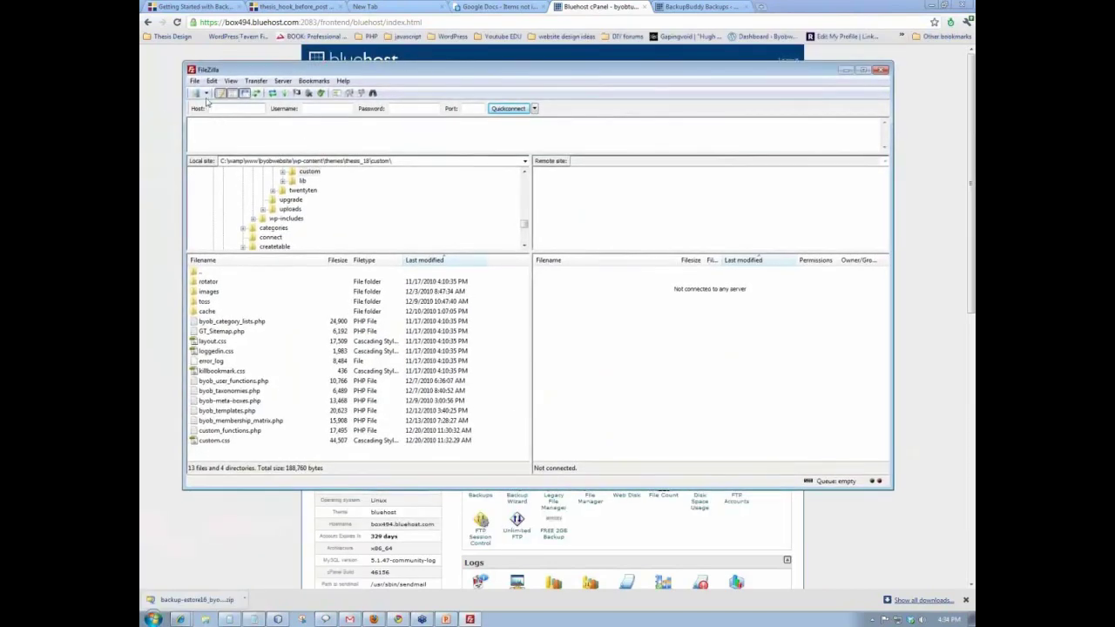
{"action": "left_click", "coordinate": [207, 95]}
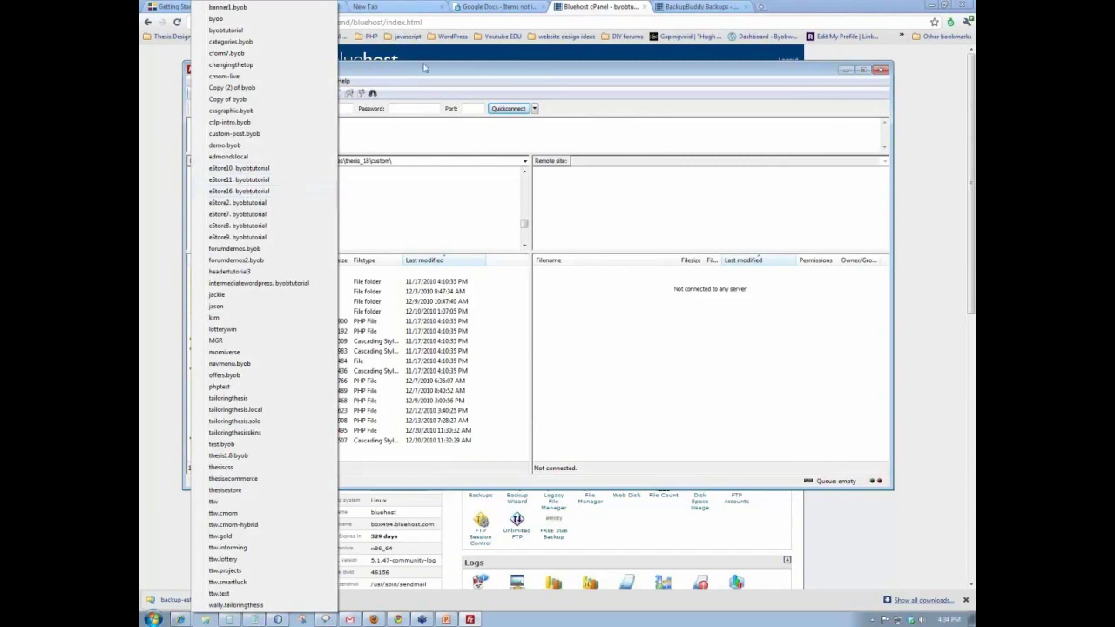
{"action": "left_click", "coordinate": [248, 193]}
{"action": "left_click", "coordinate": [195, 81]}
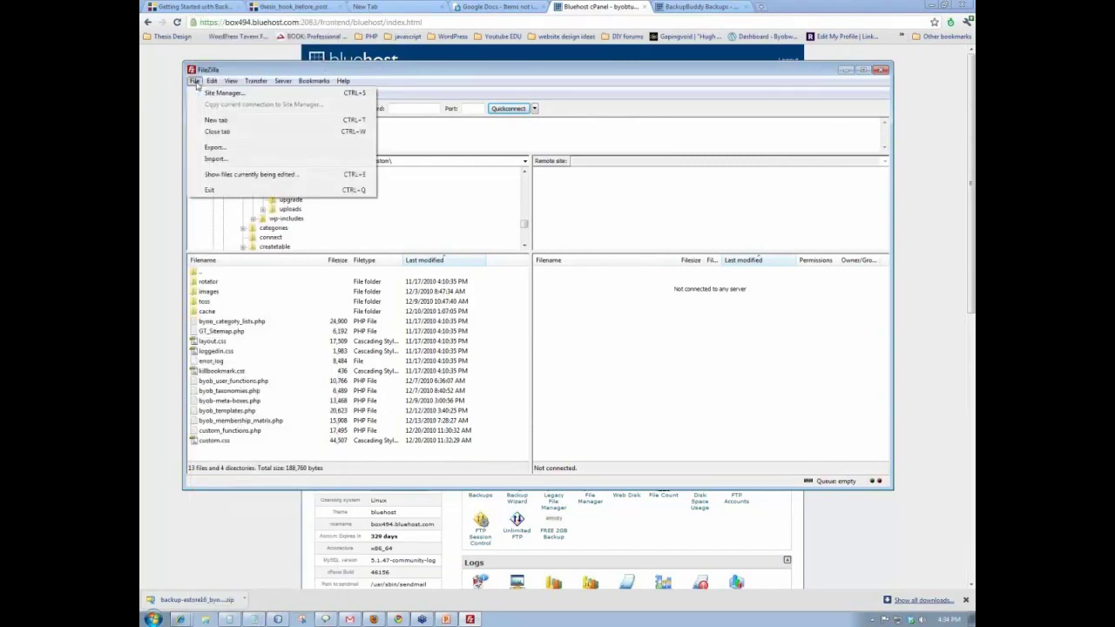
{"action": "left_click", "coordinate": [217, 94]}
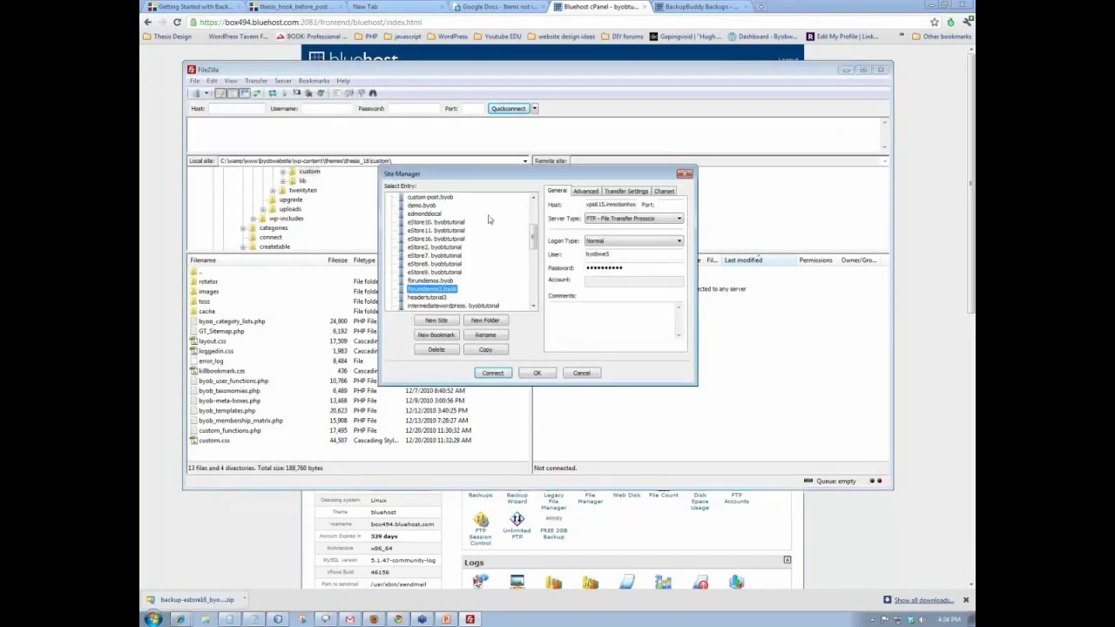
- Duplicate the eStore16 saved site and rename the copy to eStore17
{"action": "left_click", "coordinate": [435, 239]}
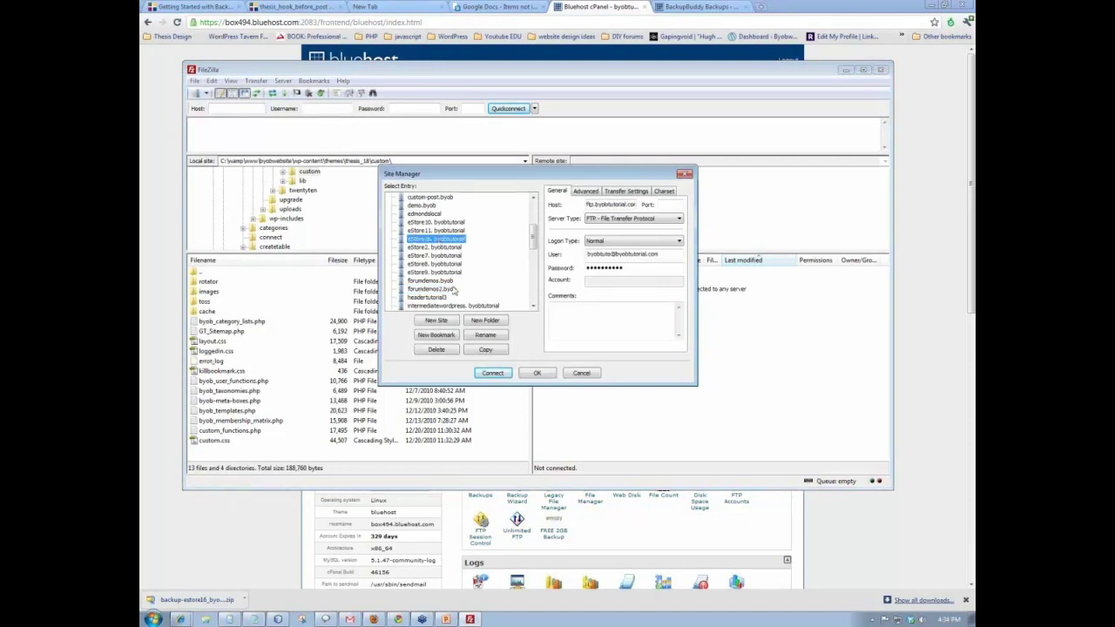
{"action": "left_click", "coordinate": [489, 350]}
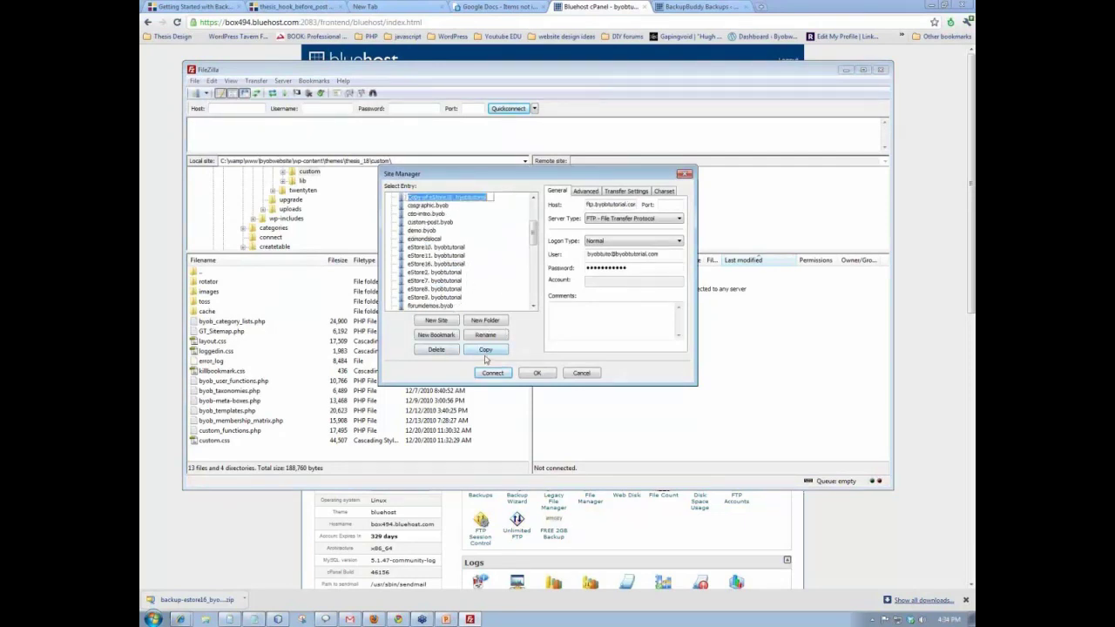
{"action": "left_click", "coordinate": [457, 198]}
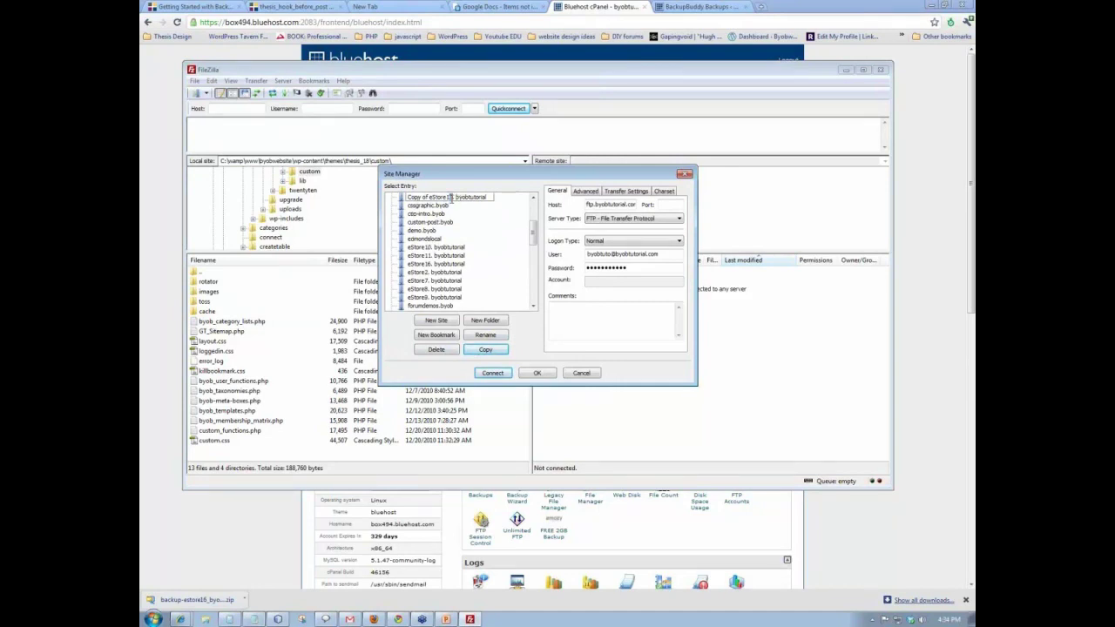
{"action": "left_click_drag", "start_coordinate": [428, 198], "coordinate": [407, 198]}
{"action": "key", "text": "Delete"}
{"action": "left_click", "coordinate": [597, 316]}
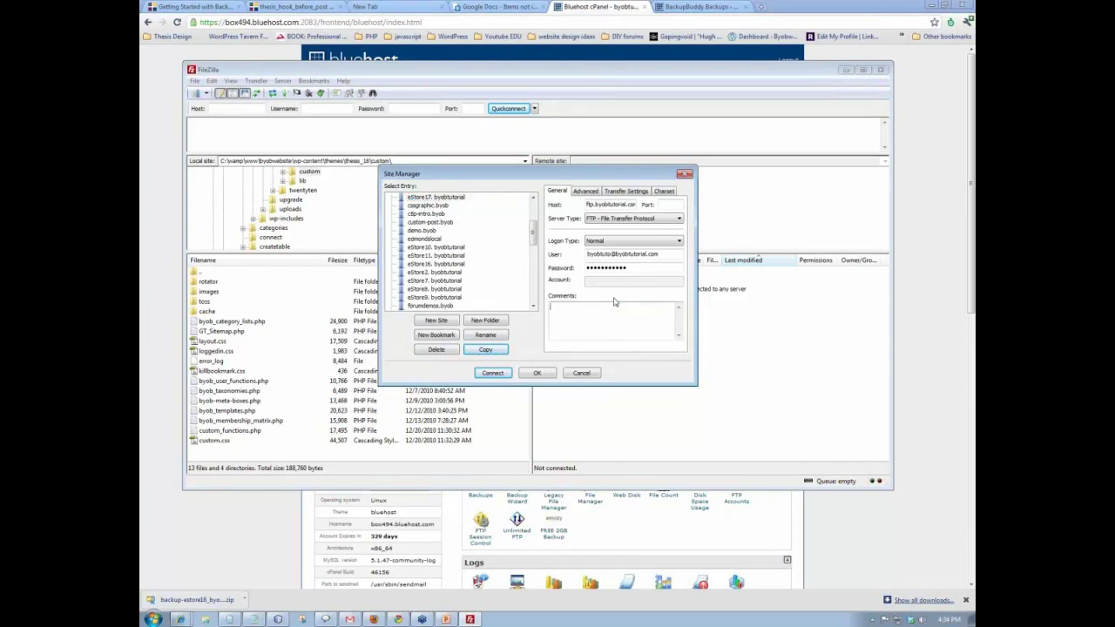
- Set eStore17's default remote directory to /public_html/estore17/ and connect
{"action": "left_click", "coordinate": [583, 193]}
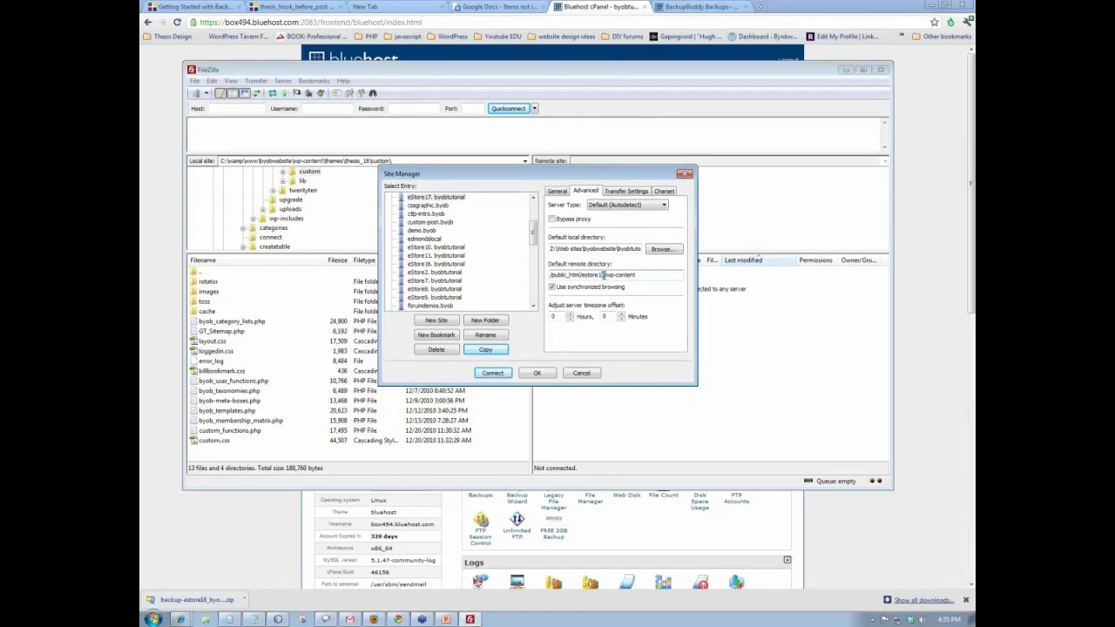
{"action": "left_click_drag", "start_coordinate": [606, 275], "coordinate": [637, 276]}
{"action": "key", "text": "BackSpace"}
{"action": "left_click", "coordinate": [497, 373]}
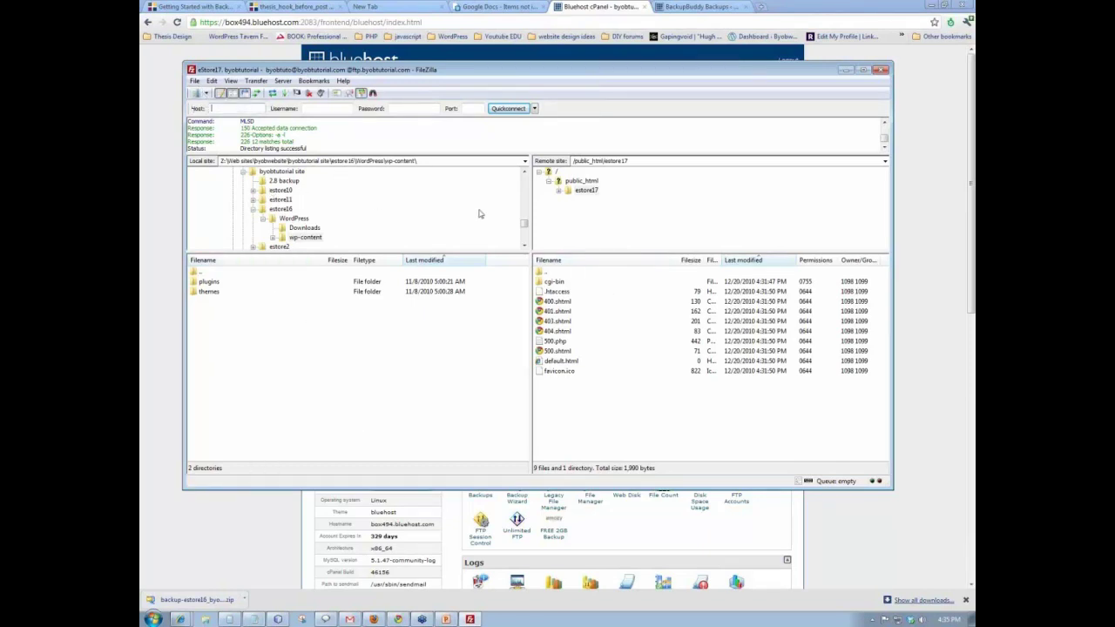
- Show the local Downloads folder sorted by last modified, with synchronized browsing turned off
{"action": "left_click_drag", "start_coordinate": [524, 225], "coordinate": [525, 171]}
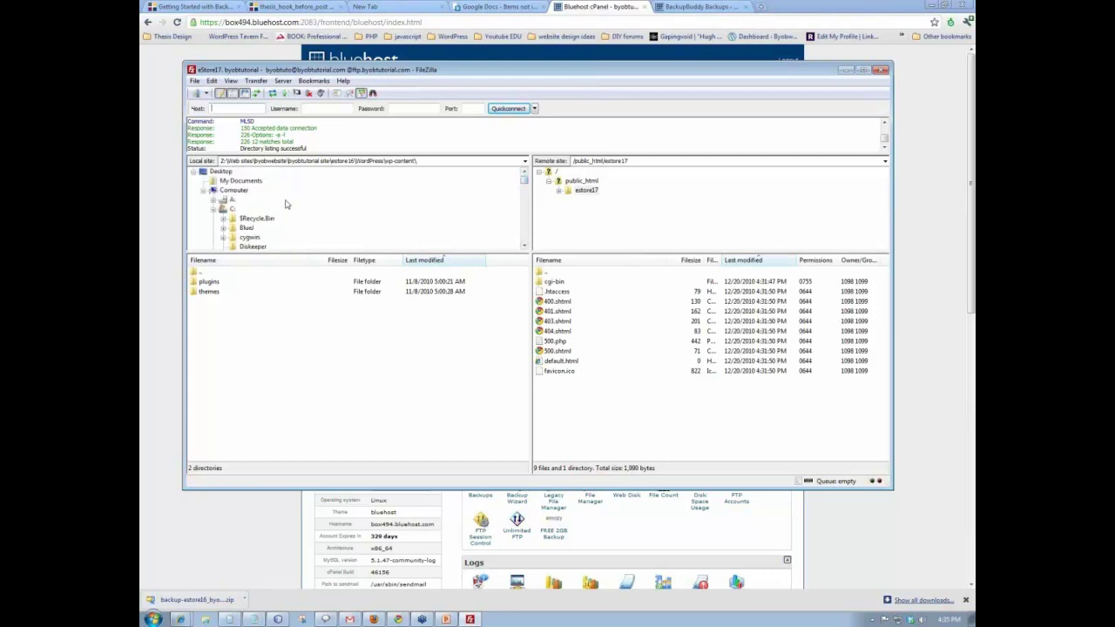
{"action": "scroll", "coordinate": [303, 207], "scroll_direction": "down", "scroll_amount": 6}
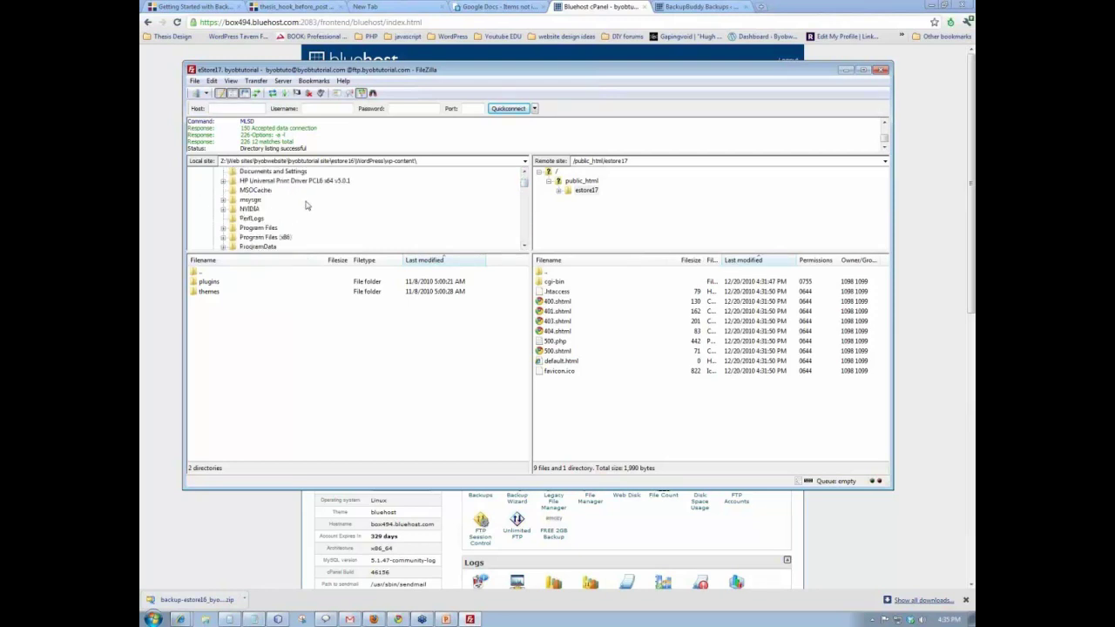
{"action": "scroll", "coordinate": [306, 205], "scroll_direction": "down", "scroll_amount": 9}
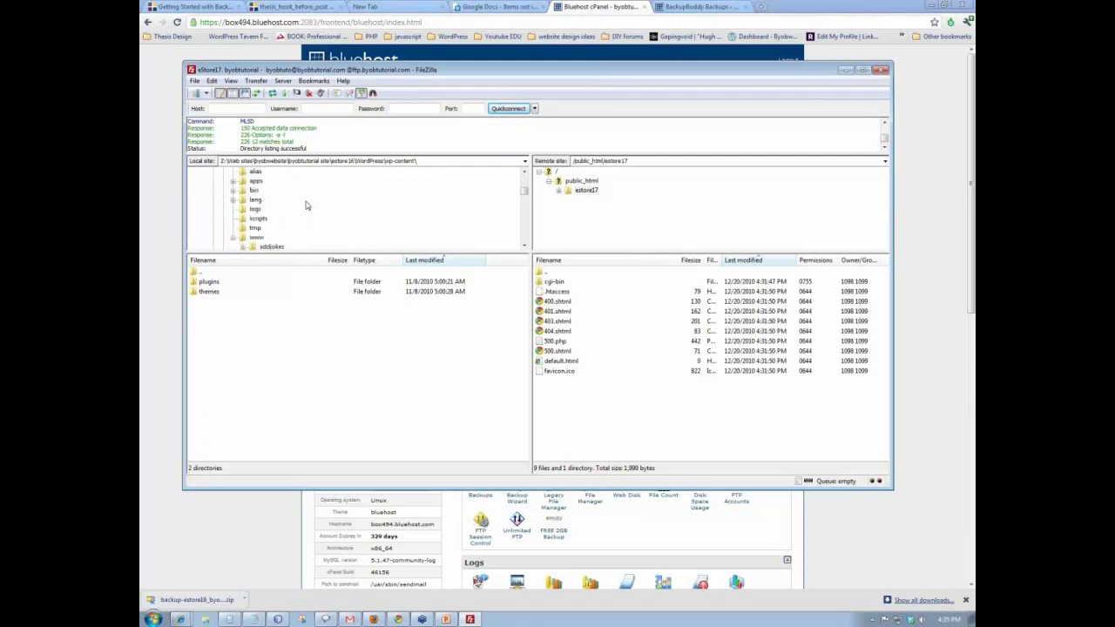
{"action": "scroll", "coordinate": [306, 206], "scroll_direction": "up", "scroll_amount": 5}
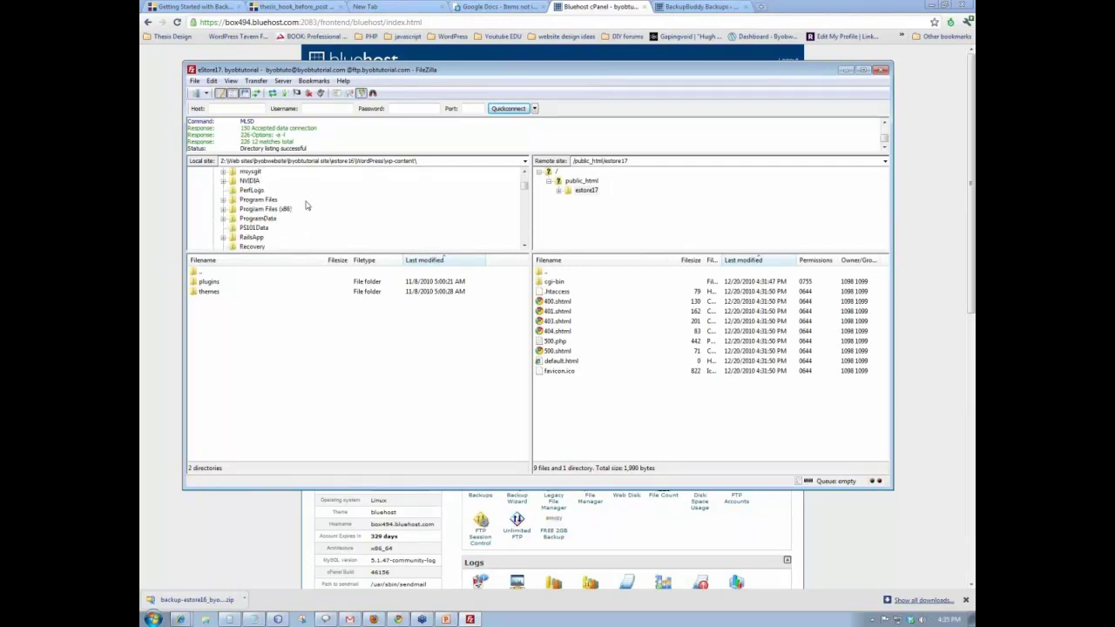
{"action": "scroll", "coordinate": [305, 206], "scroll_direction": "up", "scroll_amount": 6}
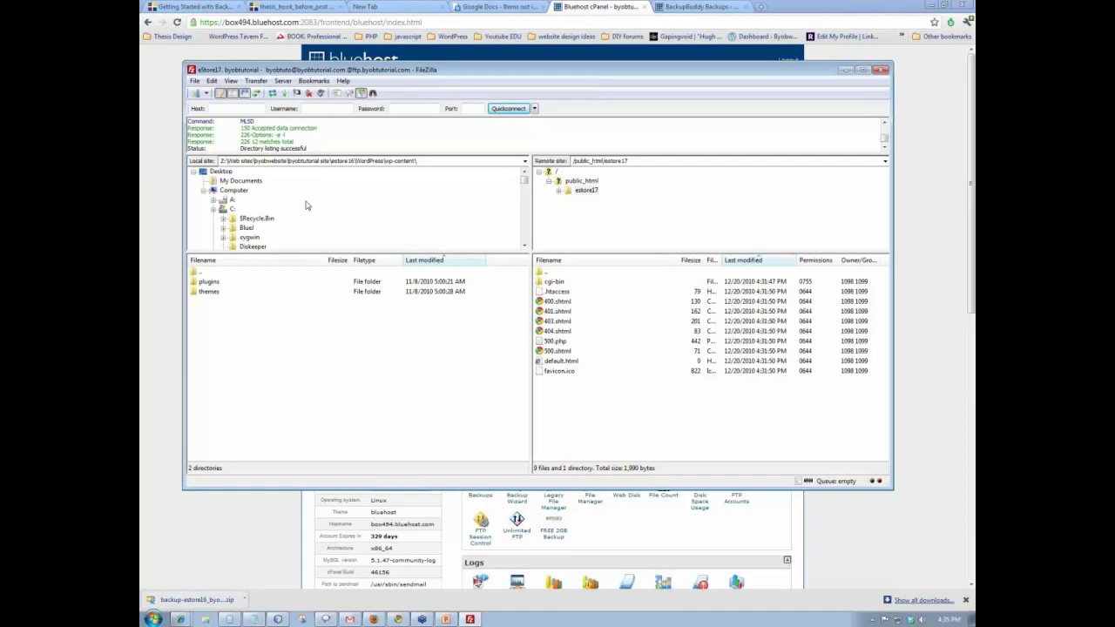
{"action": "left_click", "coordinate": [237, 181]}
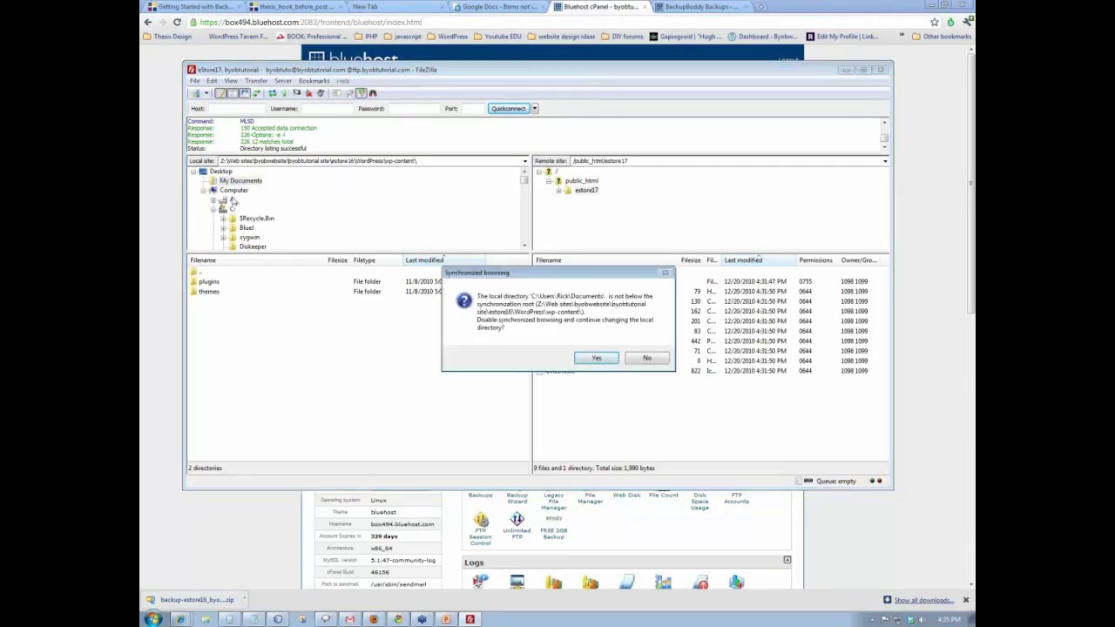
{"action": "left_click", "coordinate": [599, 357]}
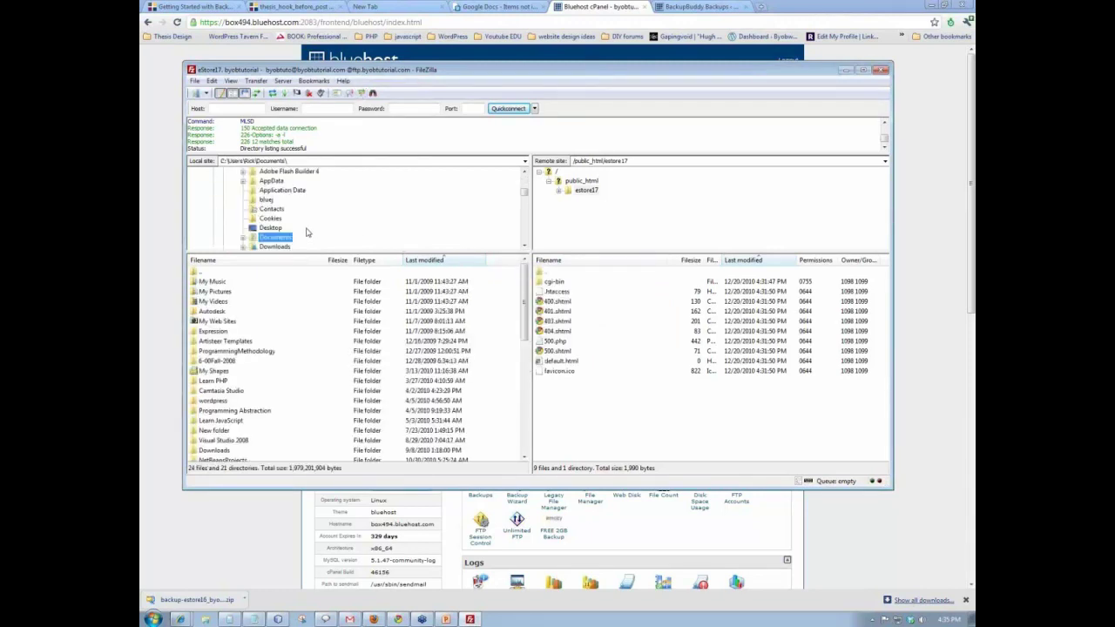
{"action": "scroll", "coordinate": [314, 210], "scroll_direction": "down", "scroll_amount": 1}
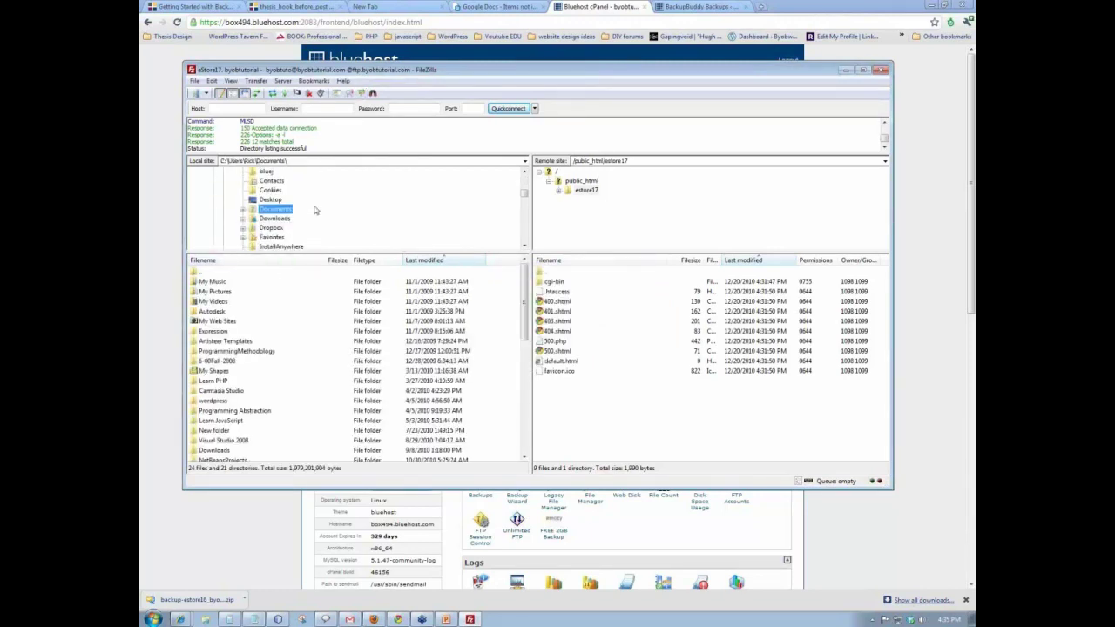
{"action": "left_click", "coordinate": [269, 221]}
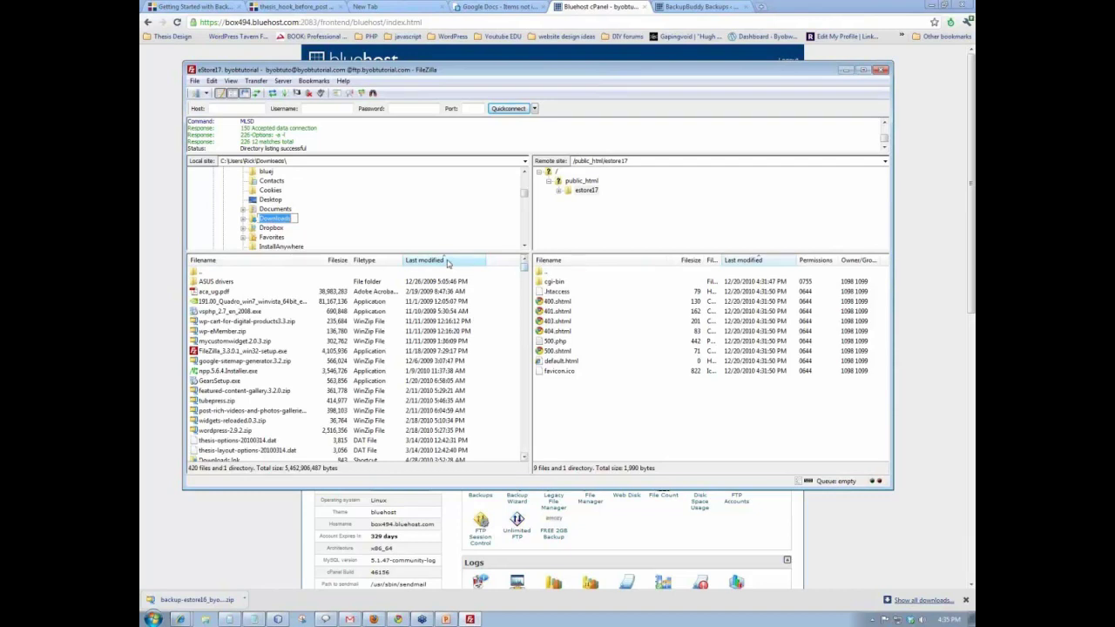
{"action": "left_click", "coordinate": [447, 261]}
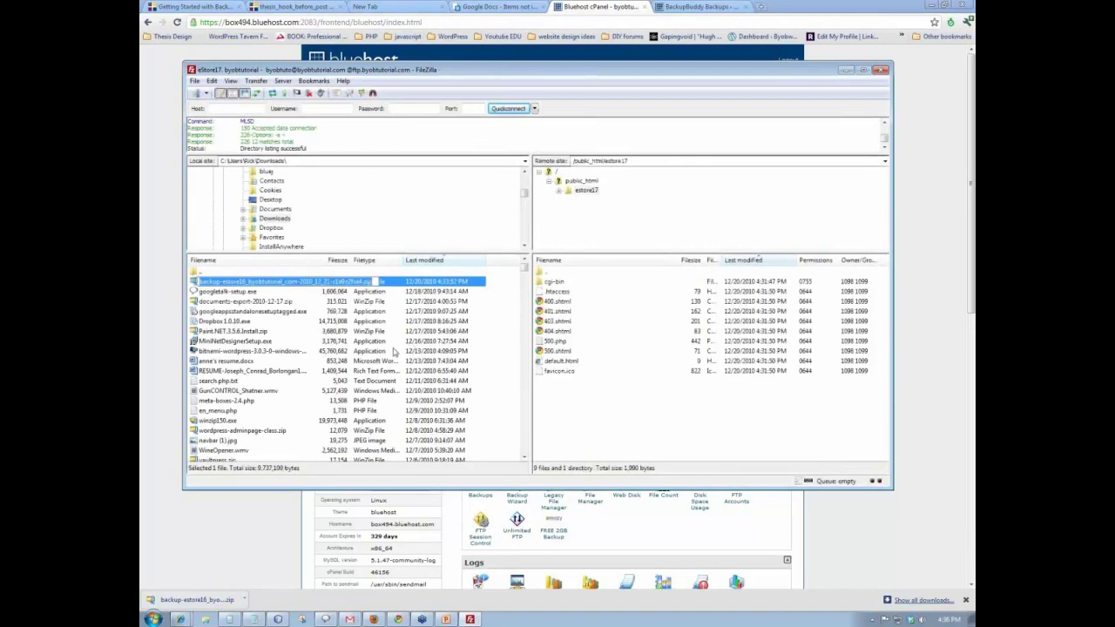
- Upload the estore16 backup zip to the remote estore17 folder
{"action": "right_click", "coordinate": [218, 283]}
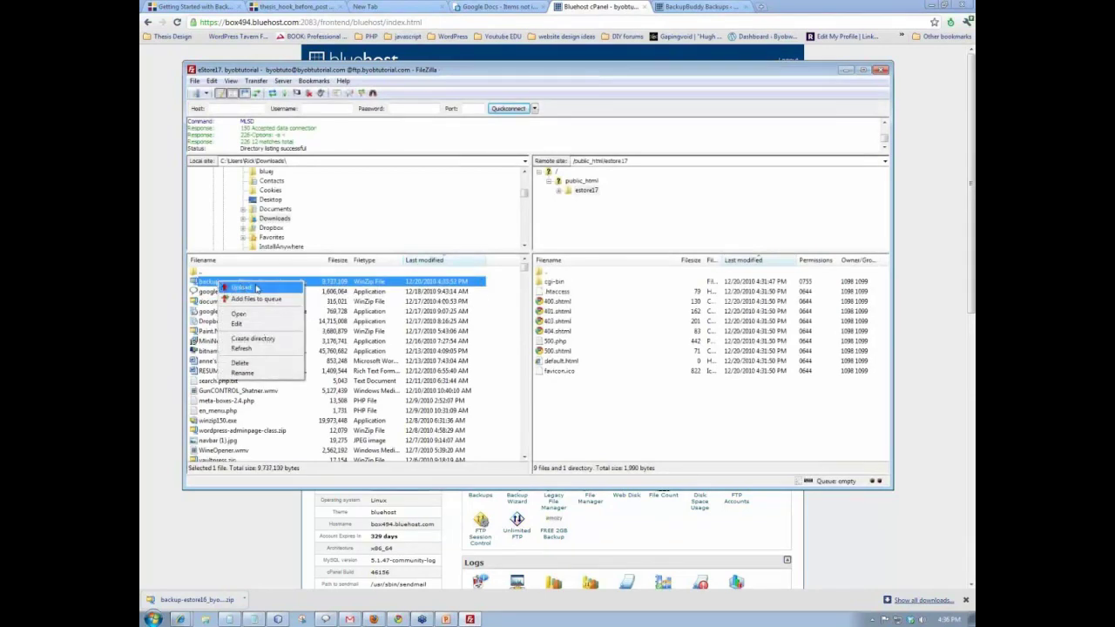
{"action": "left_click", "coordinate": [242, 287]}
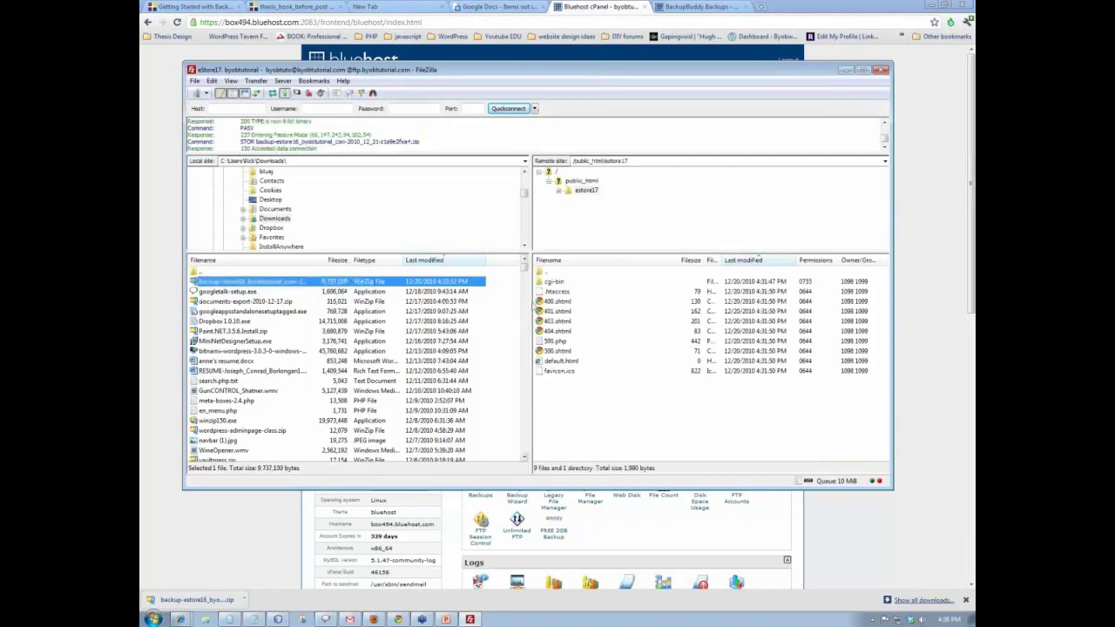
{"action": "scroll", "coordinate": [525, 277], "scroll_direction": "down", "scroll_amount": 1}
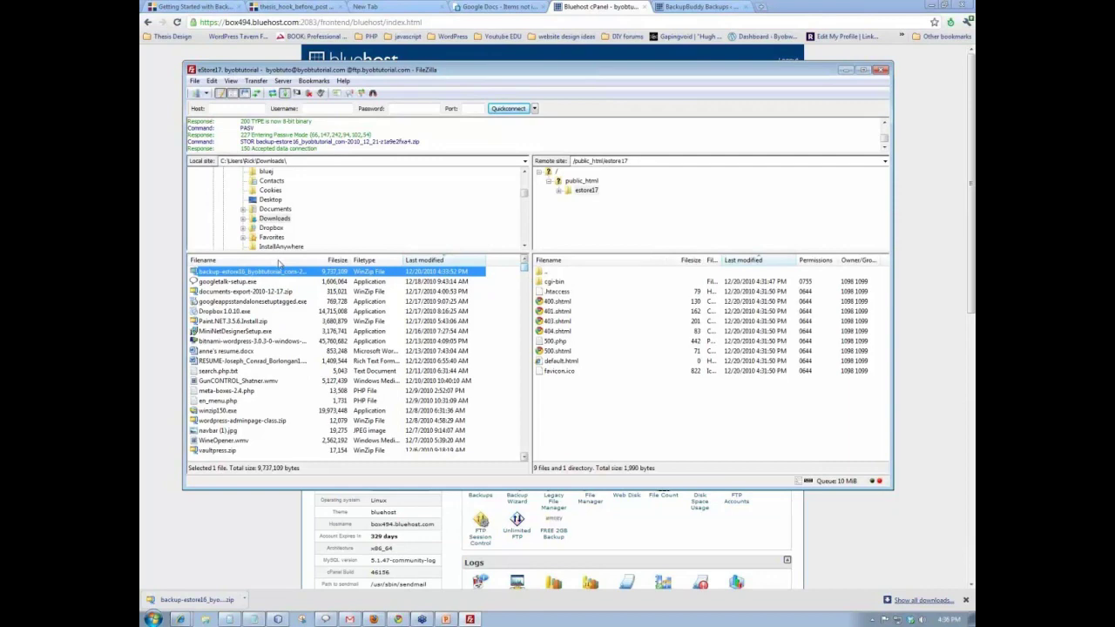
- Sort local files by name, upload importbuddy.php to estore17, and minimize FileZilla
{"action": "left_click", "coordinate": [279, 260]}
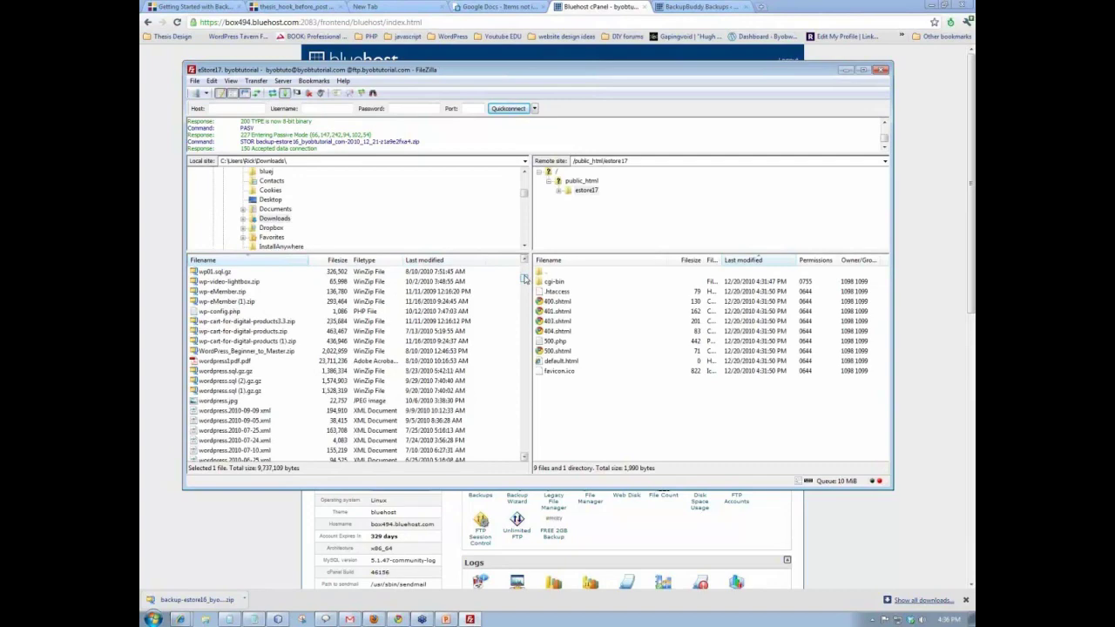
{"action": "mouse_move", "coordinate": [525, 277]}
{"action": "left_mouse_down"}
{"action": "mouse_move", "coordinate": [528, 324]}
{"action": "mouse_move", "coordinate": [525, 263]}
{"action": "left_mouse_up"}
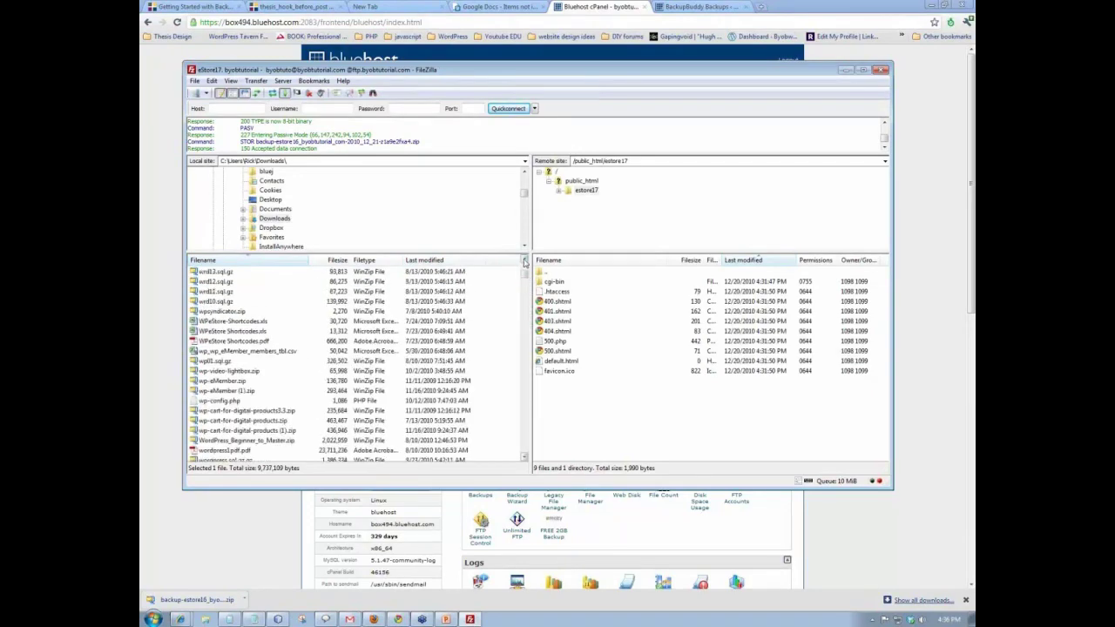
{"action": "scroll", "coordinate": [525, 262], "scroll_direction": "up", "scroll_amount": 3}
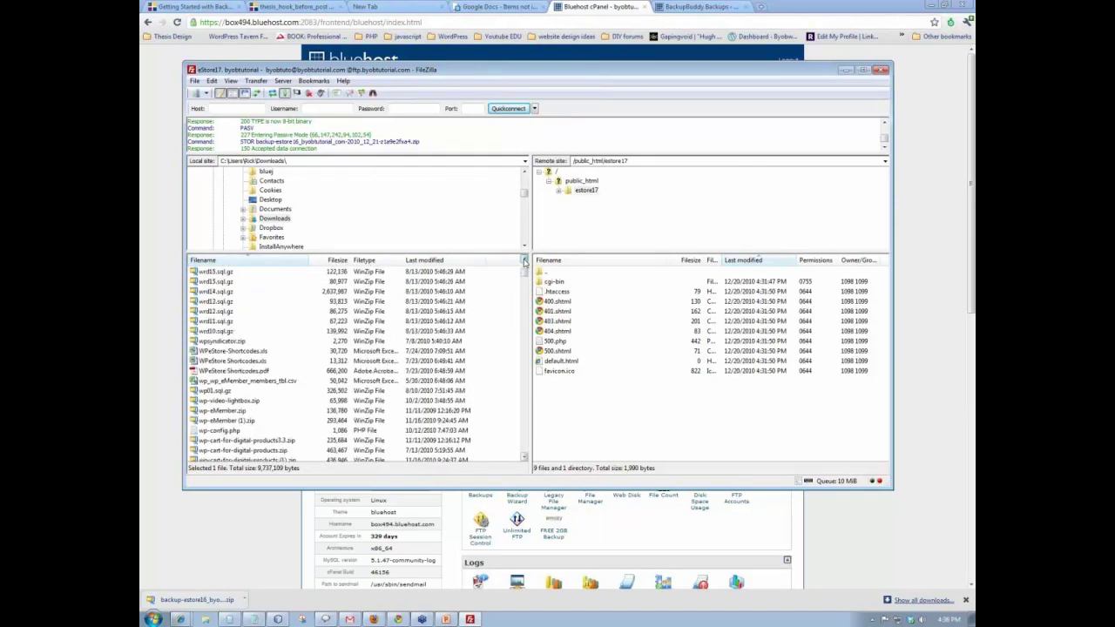
{"action": "scroll", "coordinate": [525, 262], "scroll_direction": "up", "scroll_amount": 1}
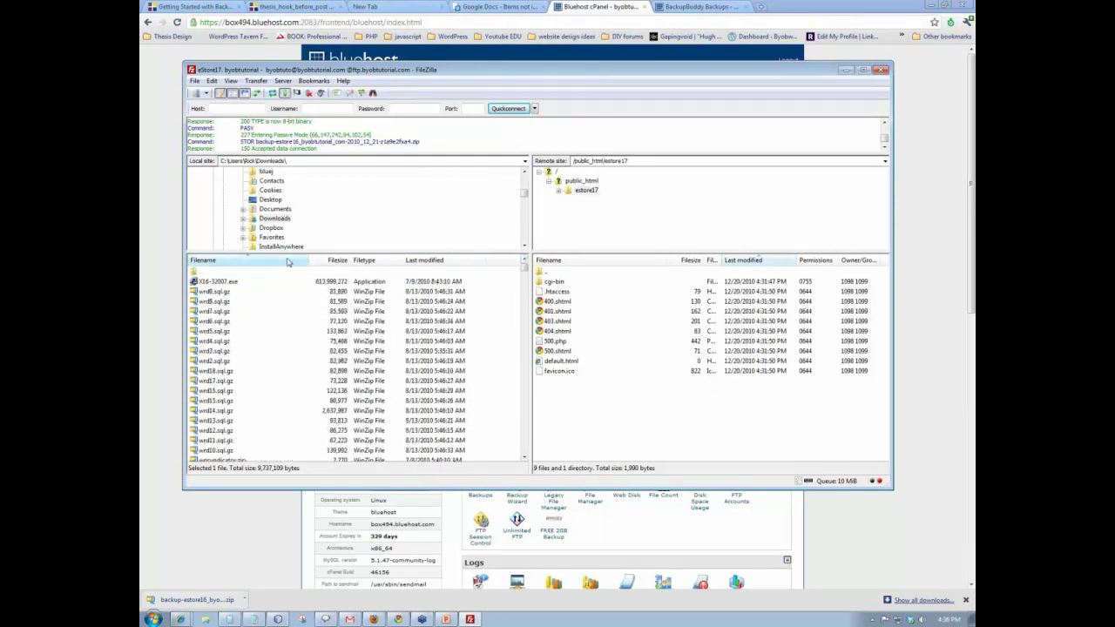
{"action": "left_click", "coordinate": [290, 261]}
{"action": "left_click_drag", "start_coordinate": [526, 273], "coordinate": [525, 364]}
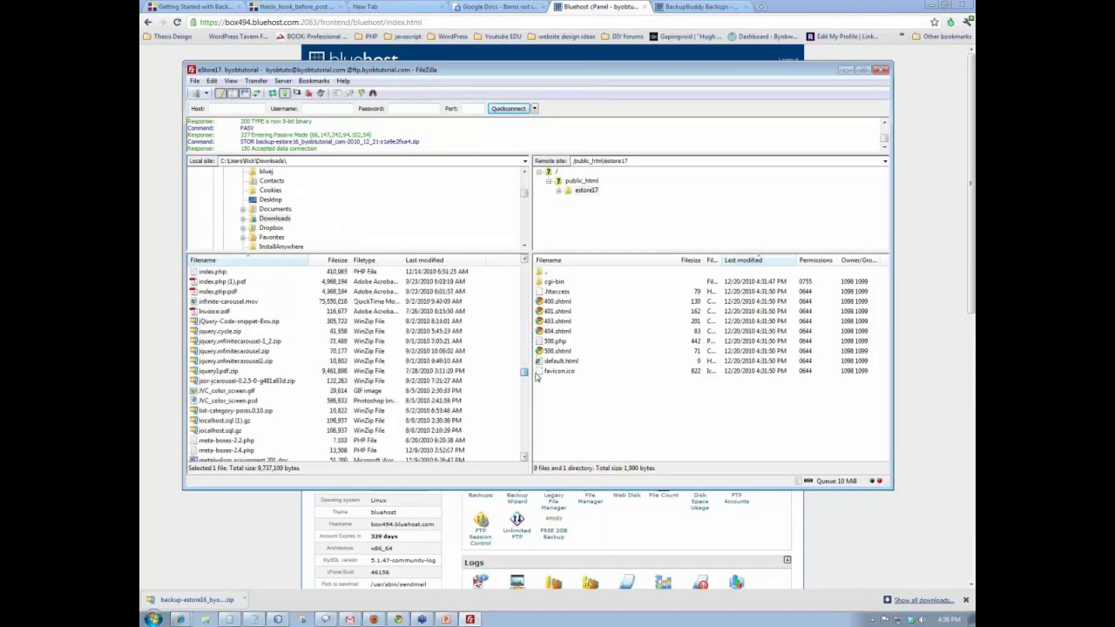
{"action": "scroll", "coordinate": [537, 376], "scroll_direction": "up", "scroll_amount": 3}
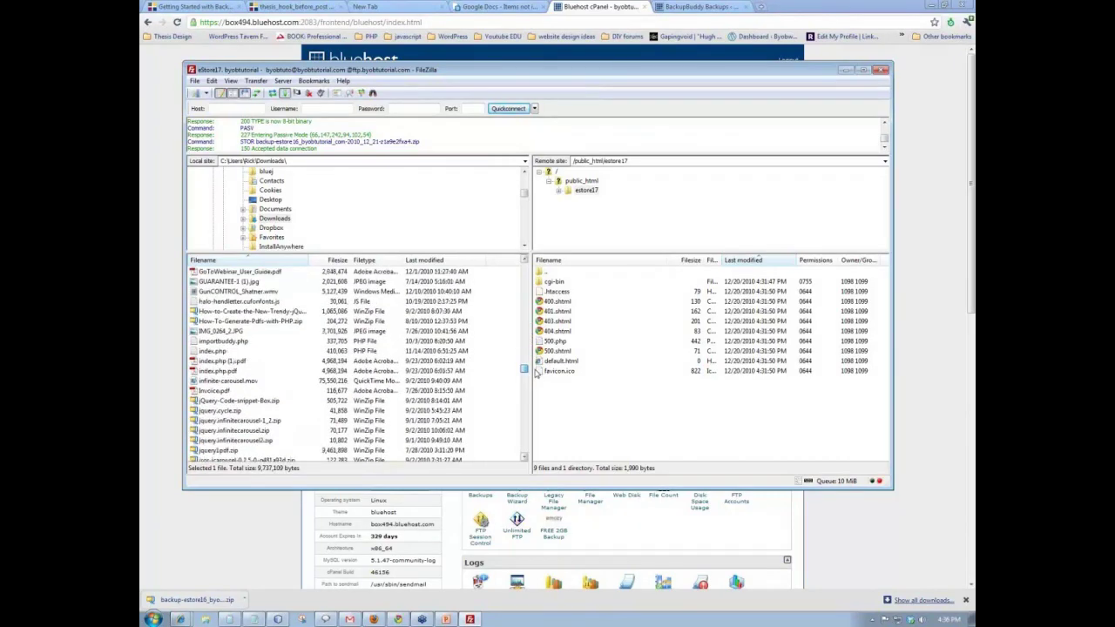
{"action": "scroll", "coordinate": [537, 375], "scroll_direction": "down", "scroll_amount": 2}
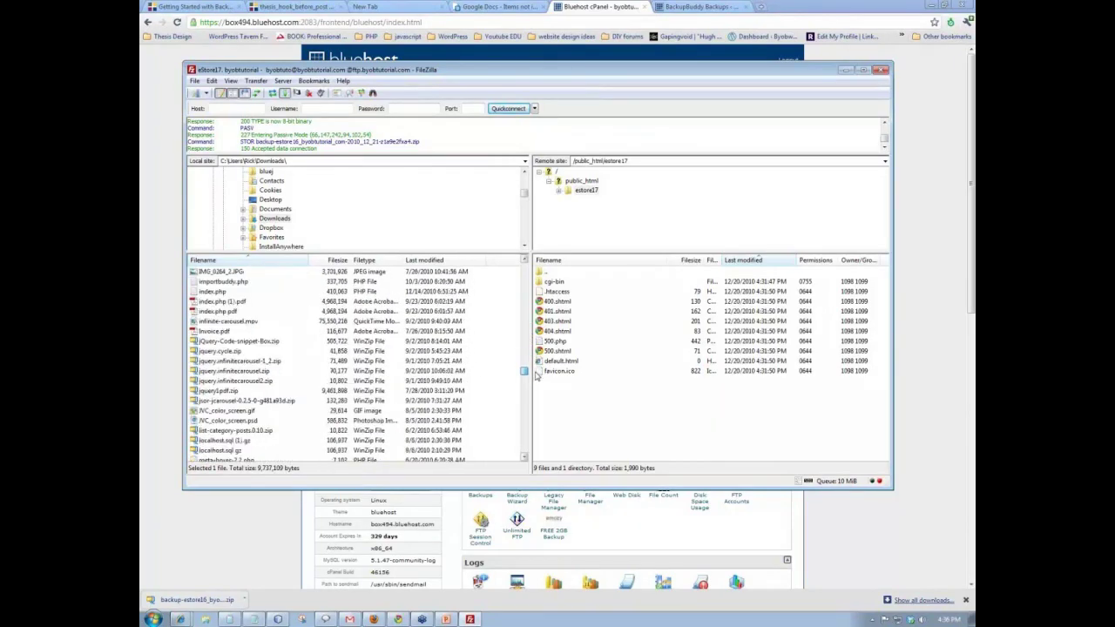
{"action": "left_click", "coordinate": [222, 283]}
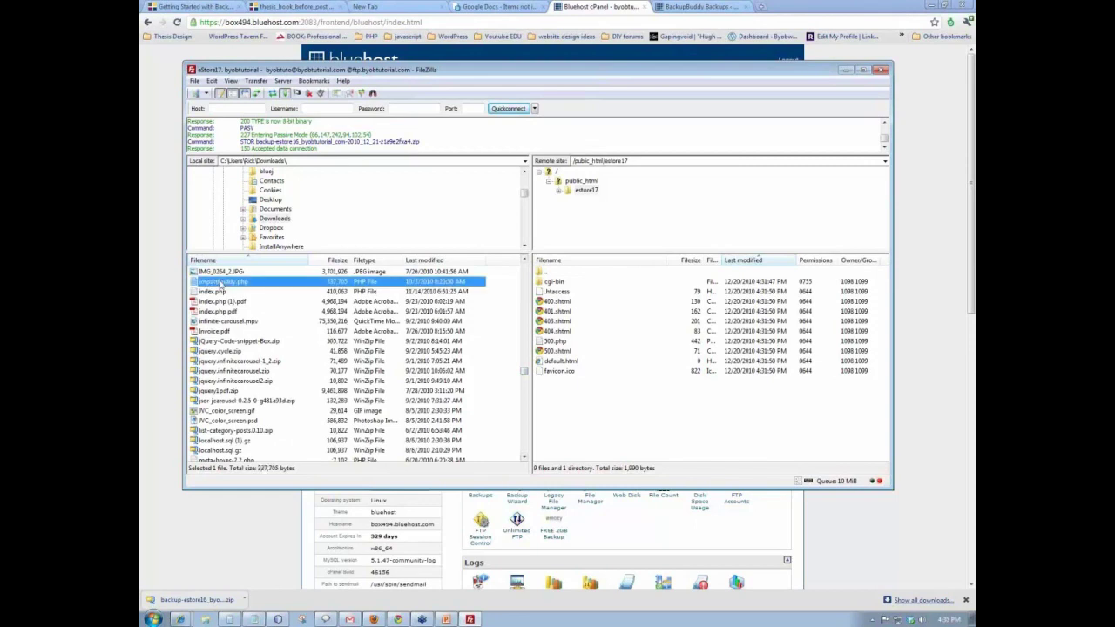
{"action": "right_click", "coordinate": [221, 283]}
{"action": "left_click", "coordinate": [244, 288]}
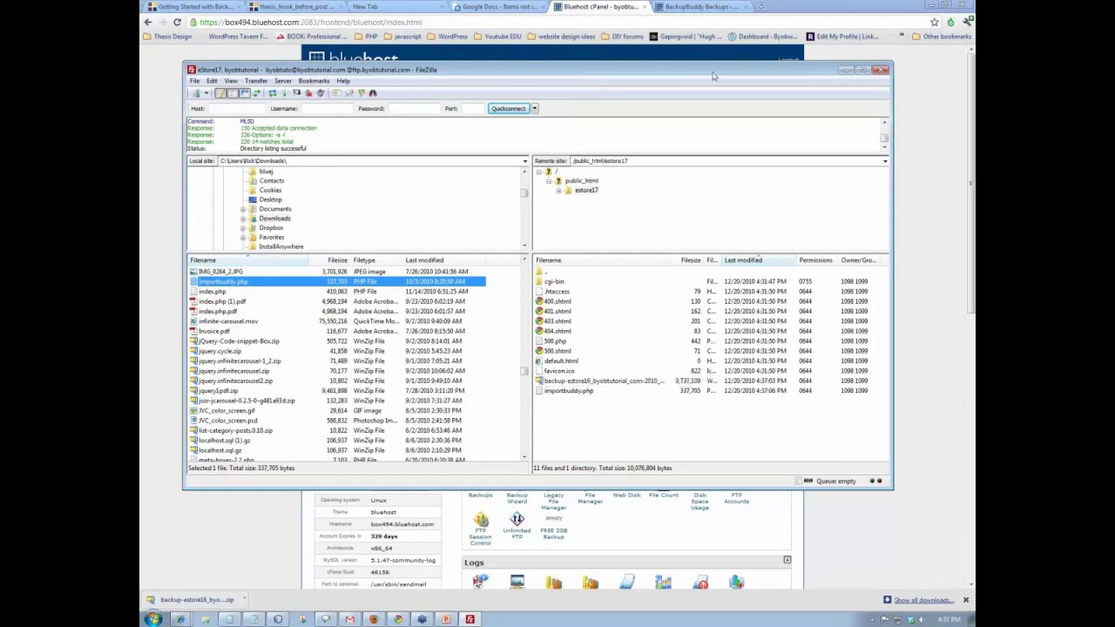
{"action": "left_click", "coordinate": [845, 68]}
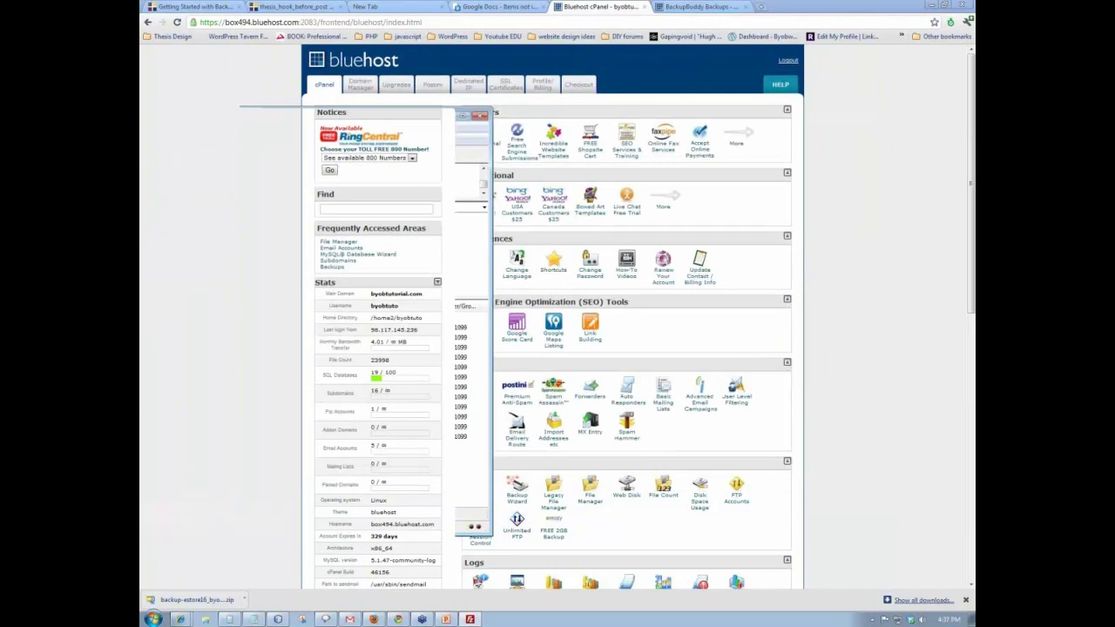
{"action": "left_click", "coordinate": [762, 7]}
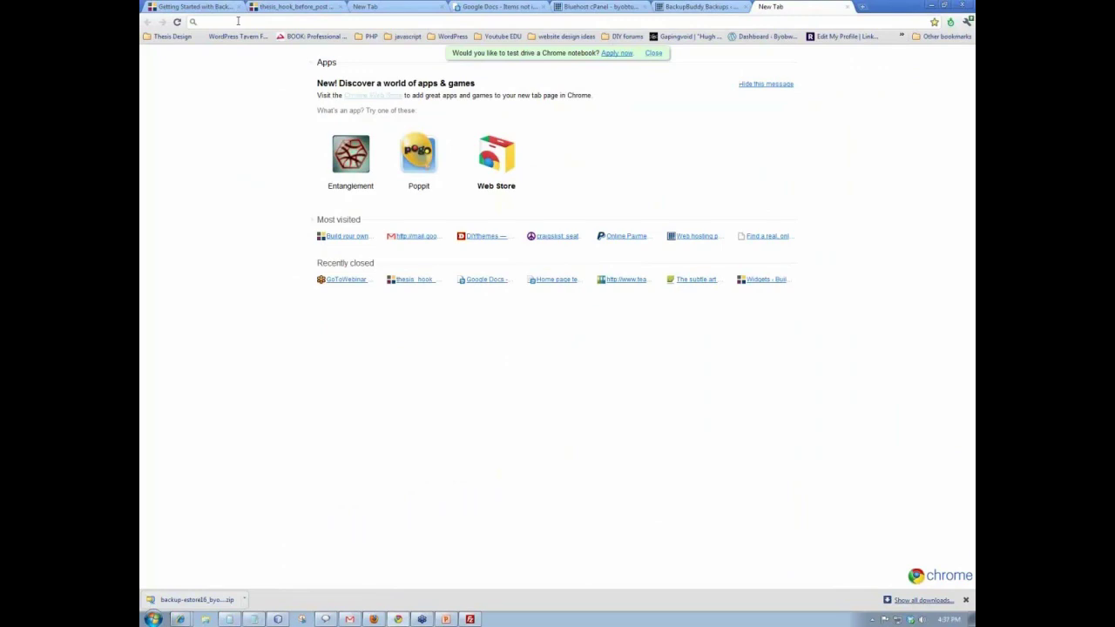
{"action": "type", "text": "www."}
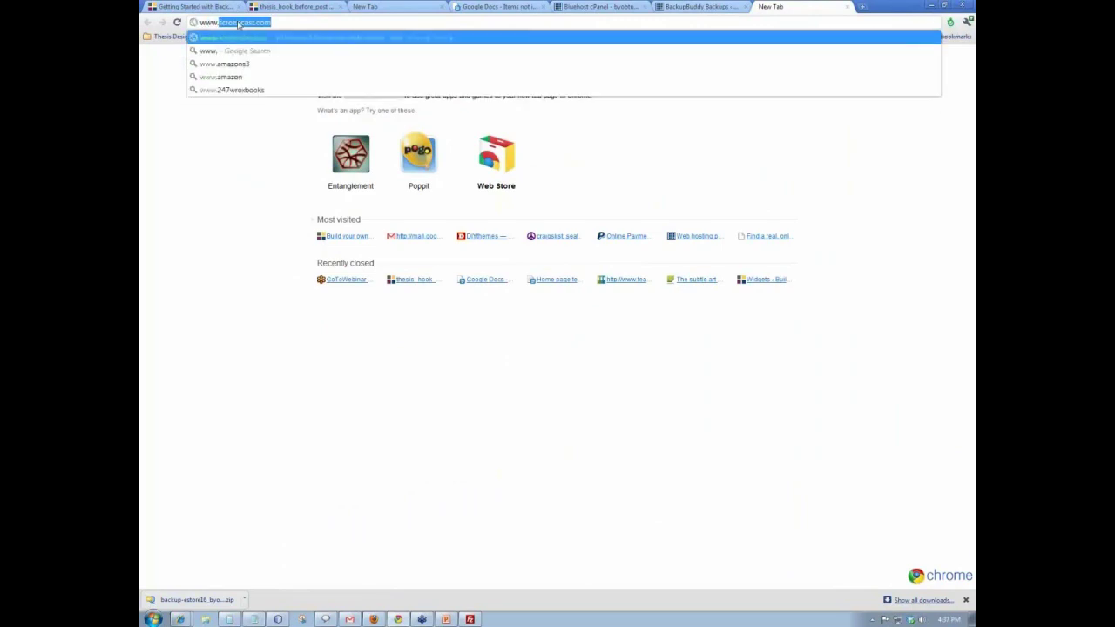
{"action": "type", "text": "estore"}
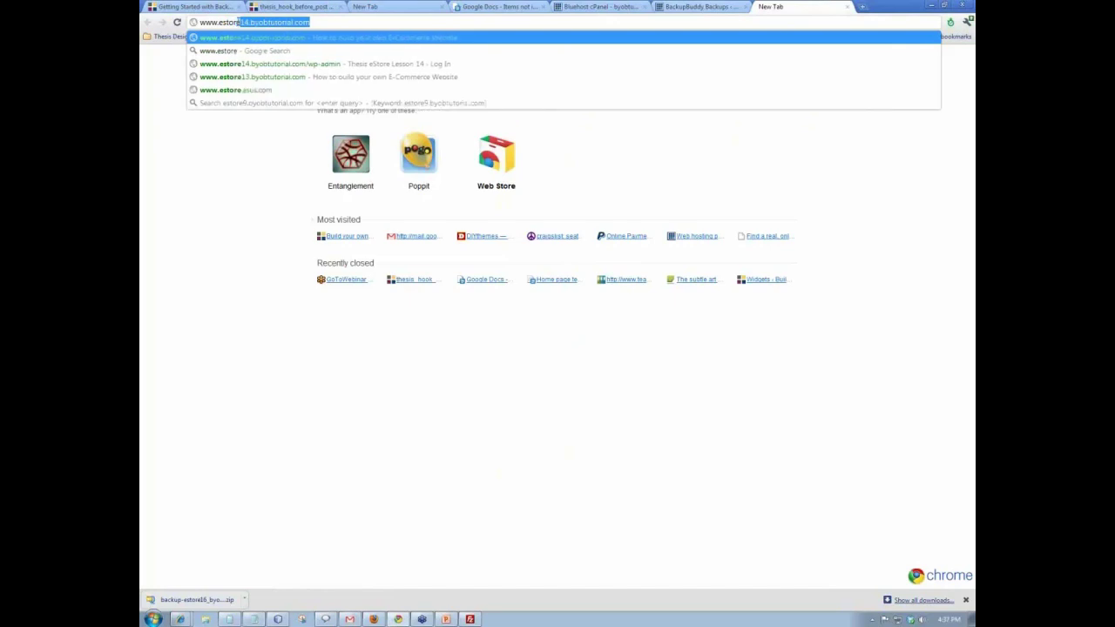
{"action": "type", "text": "178"}
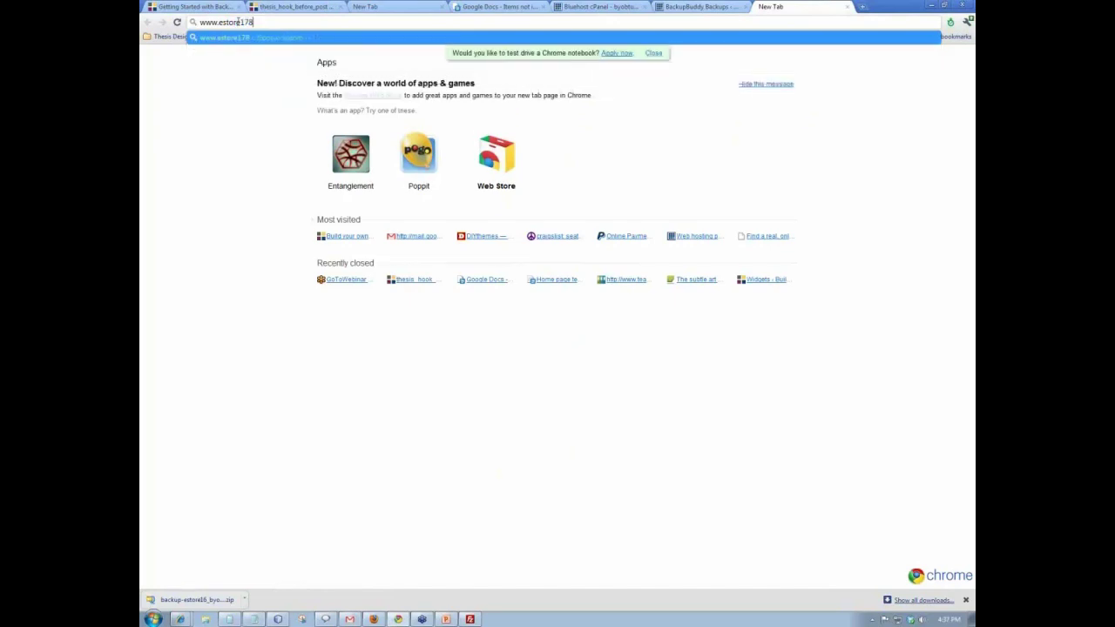
{"action": "key", "text": "BackSpace"}
{"action": "type", "text": ".byobtutorial.com"}
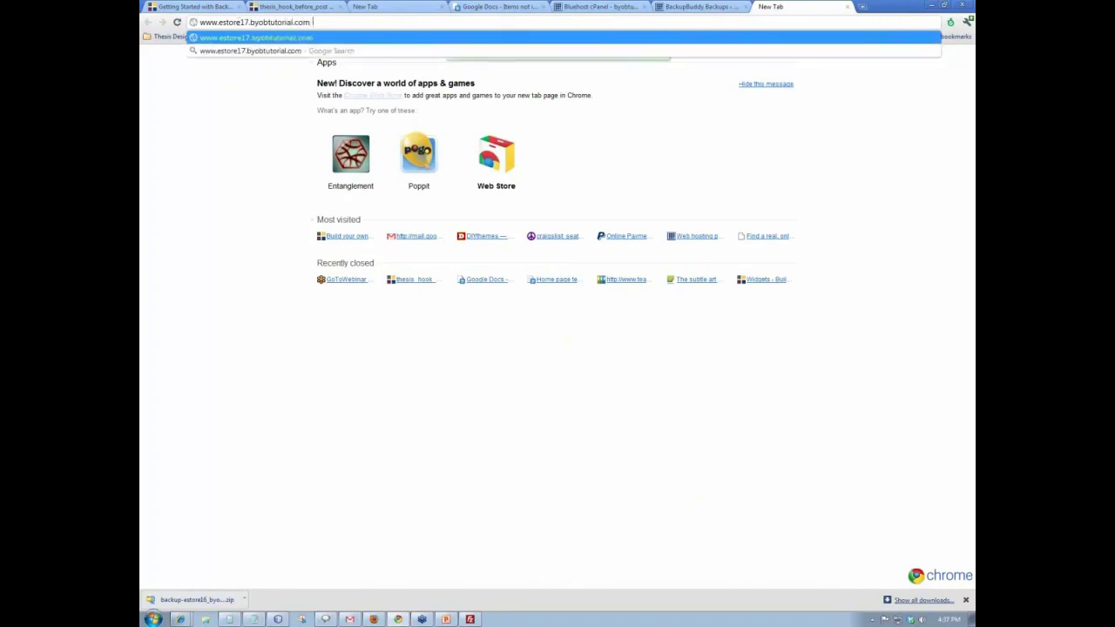
{"action": "type", "text": "/importbuddy.z"}
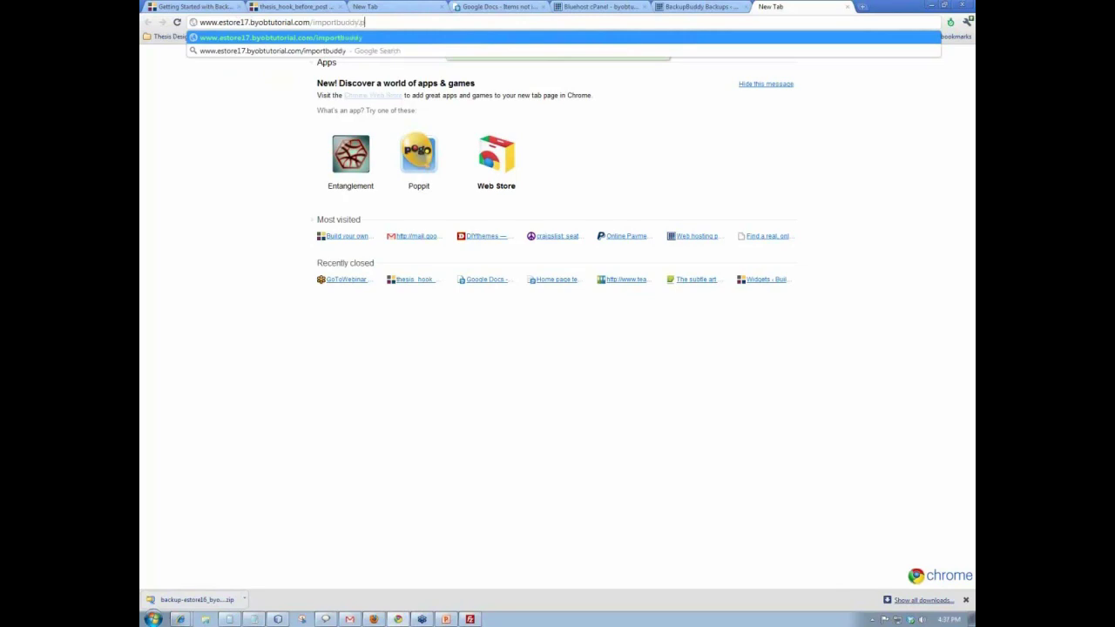
{"action": "key", "text": "BackSpace"}
{"action": "type", "text": "php"}
{"action": "key", "text": "Return"}
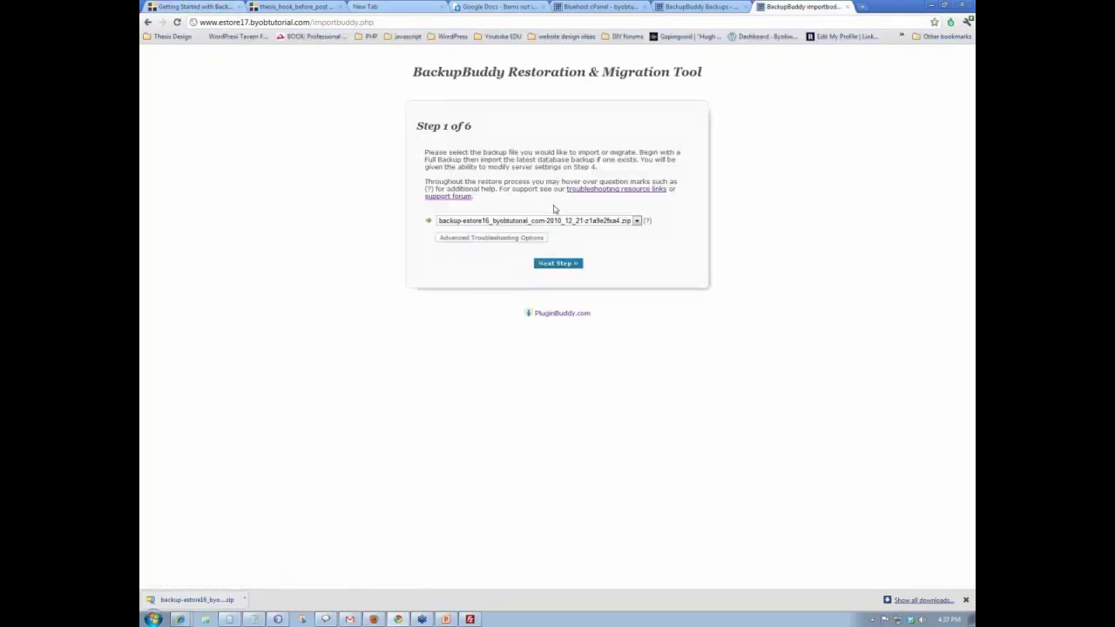
- Continue with the estore16 backup, choose Migrate to new server, and proceed past file extraction
{"action": "left_click", "coordinate": [555, 264]}
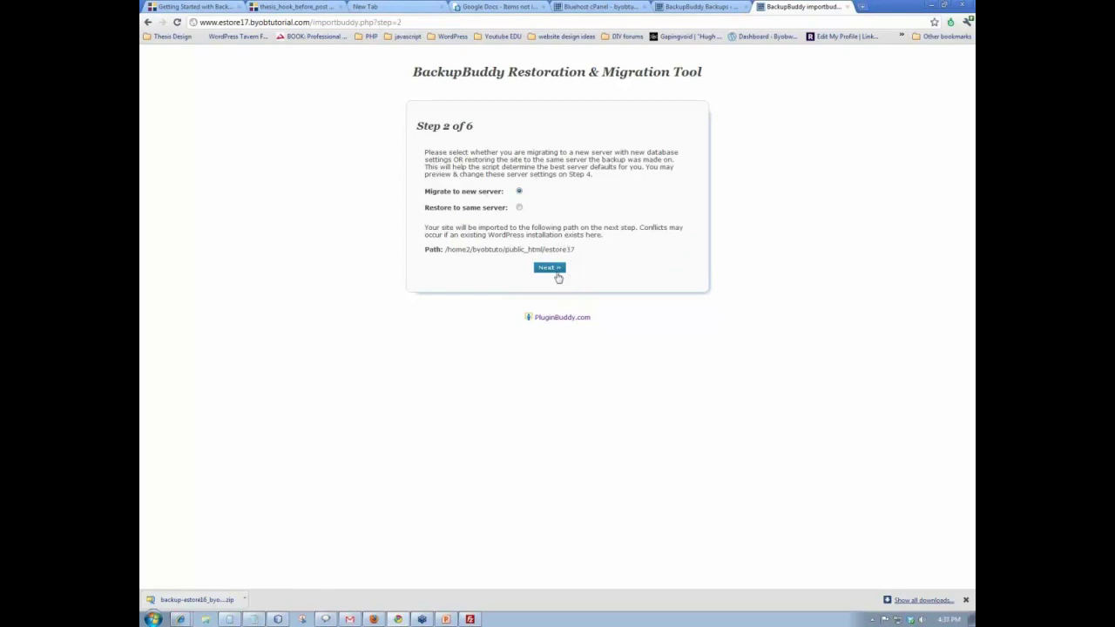
{"action": "left_click", "coordinate": [549, 268]}
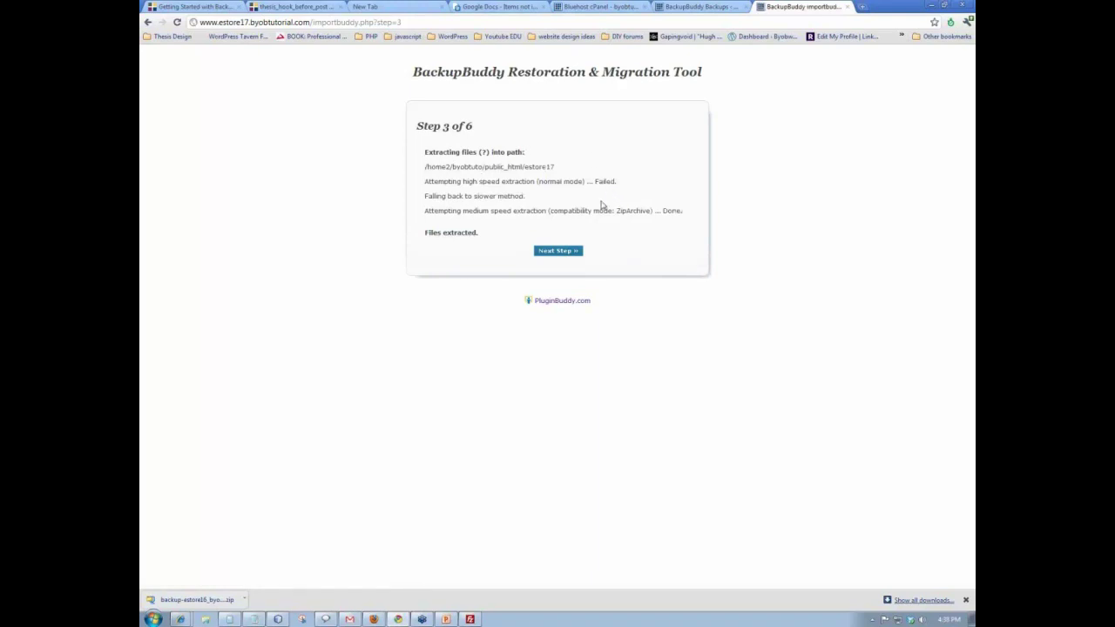
{"action": "left_click", "coordinate": [557, 251]}
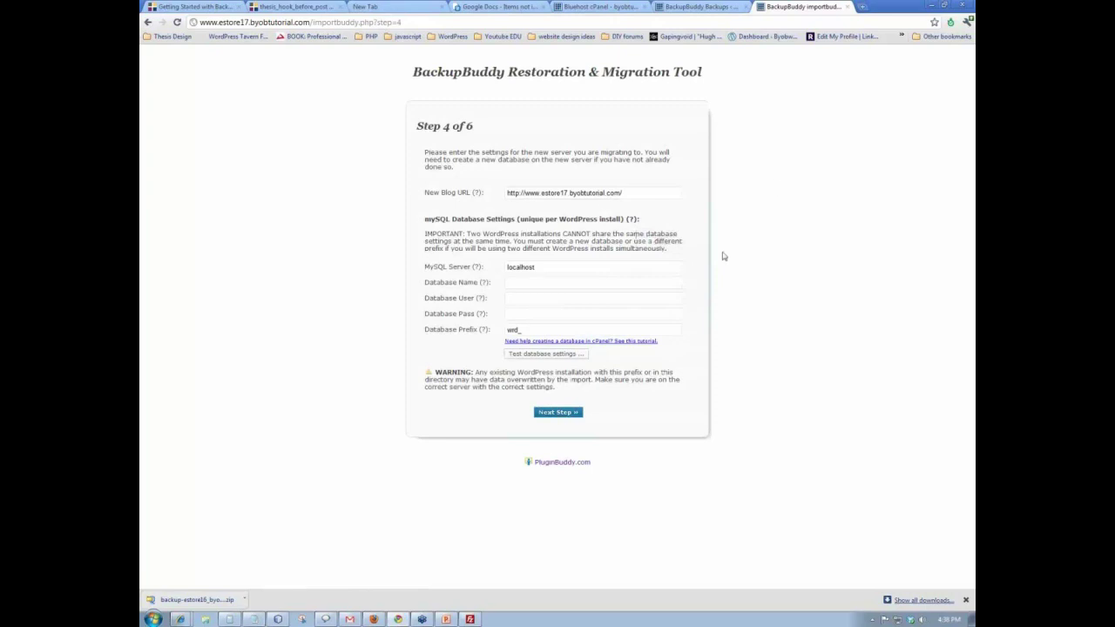
- Enter database name byobtuto_estore17 and database user byobtuto_estore1 using autocomplete suggestions
{"action": "left_click", "coordinate": [517, 283]}
{"action": "type", "text": "by"}
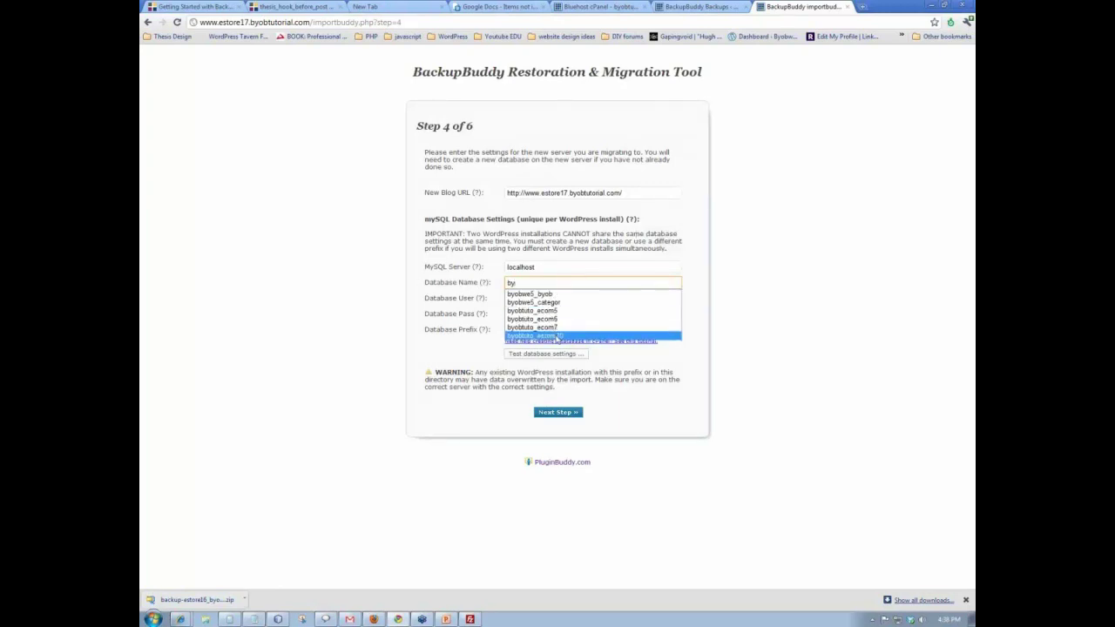
{"action": "left_click", "coordinate": [557, 337]}
{"action": "key", "text": "BackSpace"}
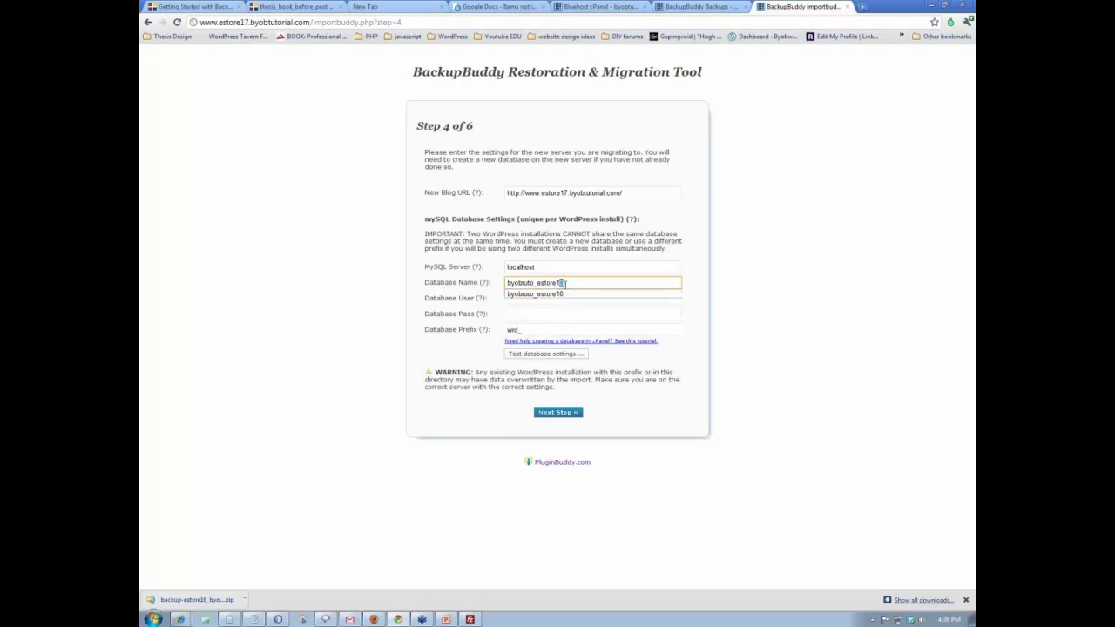
{"action": "type", "text": "7"}
{"action": "left_click", "coordinate": [545, 298]}
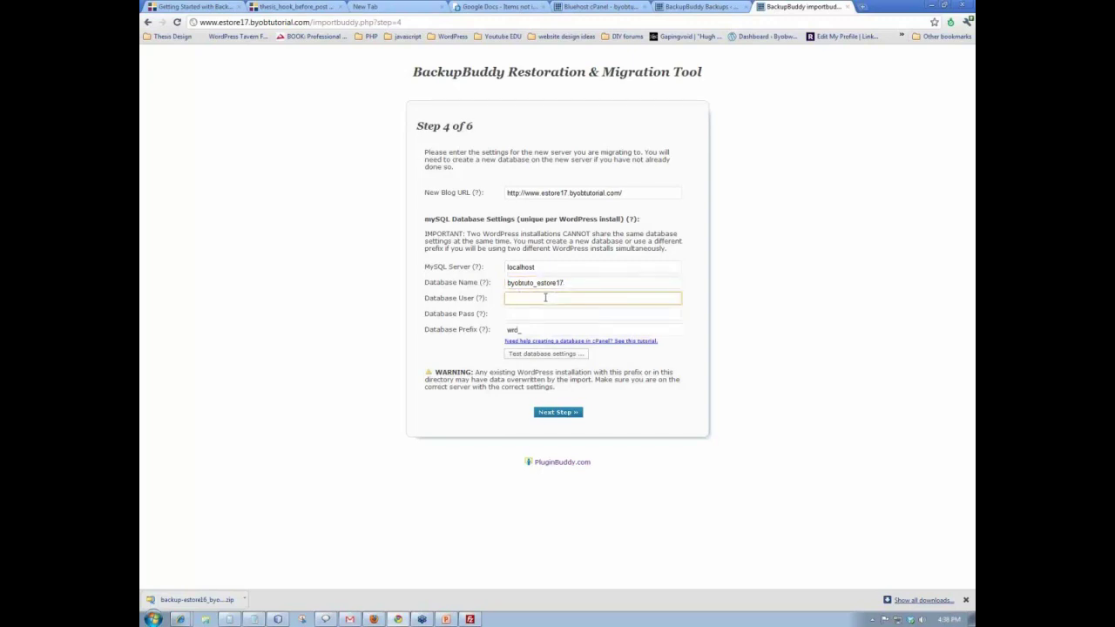
{"action": "type", "text": "by"}
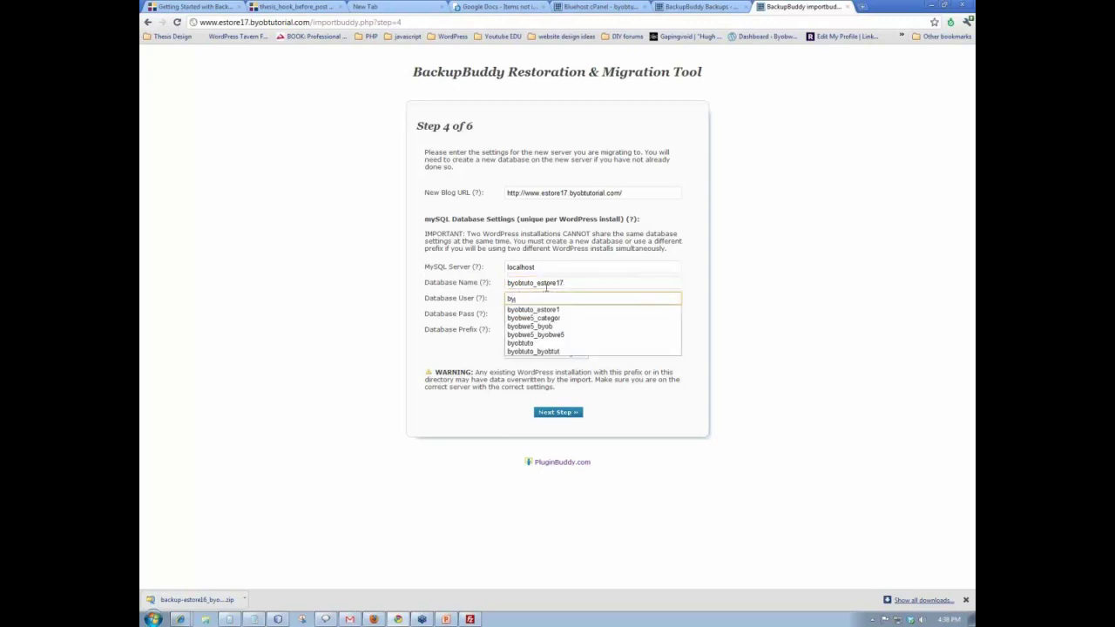
{"action": "left_click", "coordinate": [544, 310]}
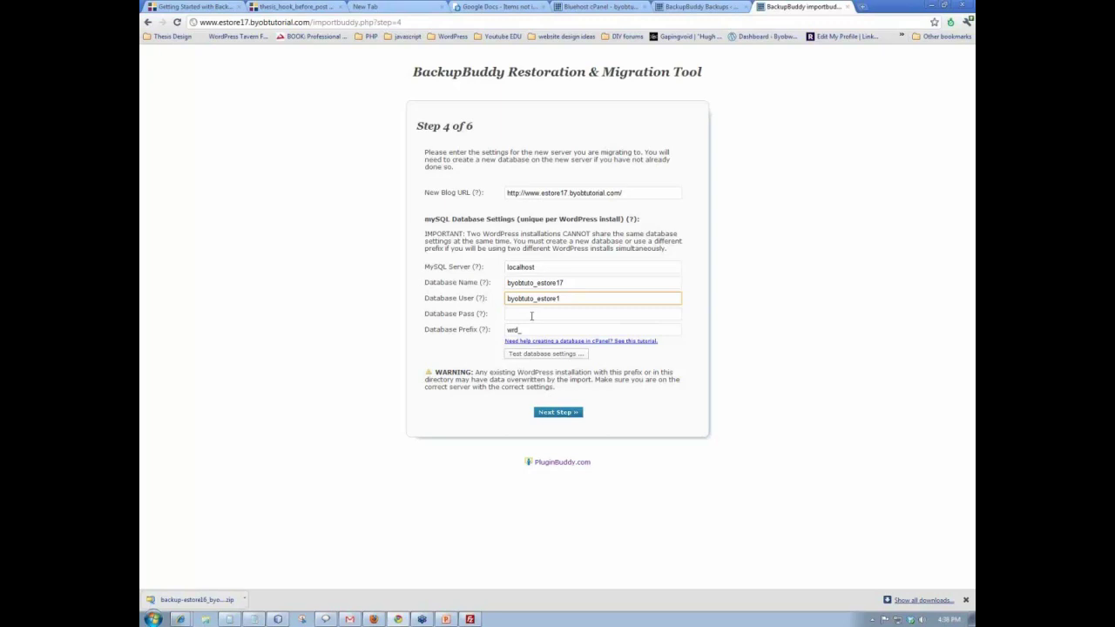
{"action": "left_click", "coordinate": [684, 7]}
- Check the MySQL Databases page in Bluehost cPanel, then head back toward the ImportBuddy tab
{"action": "left_click", "coordinate": [643, 7]}
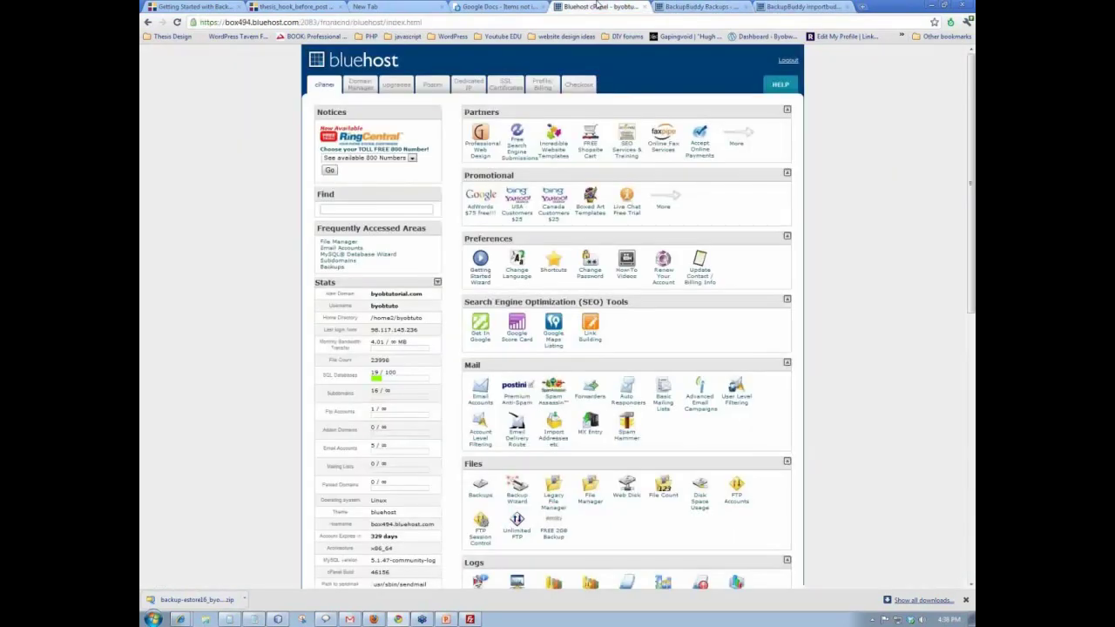
{"action": "scroll", "coordinate": [597, 235], "scroll_direction": "down", "scroll_amount": 5}
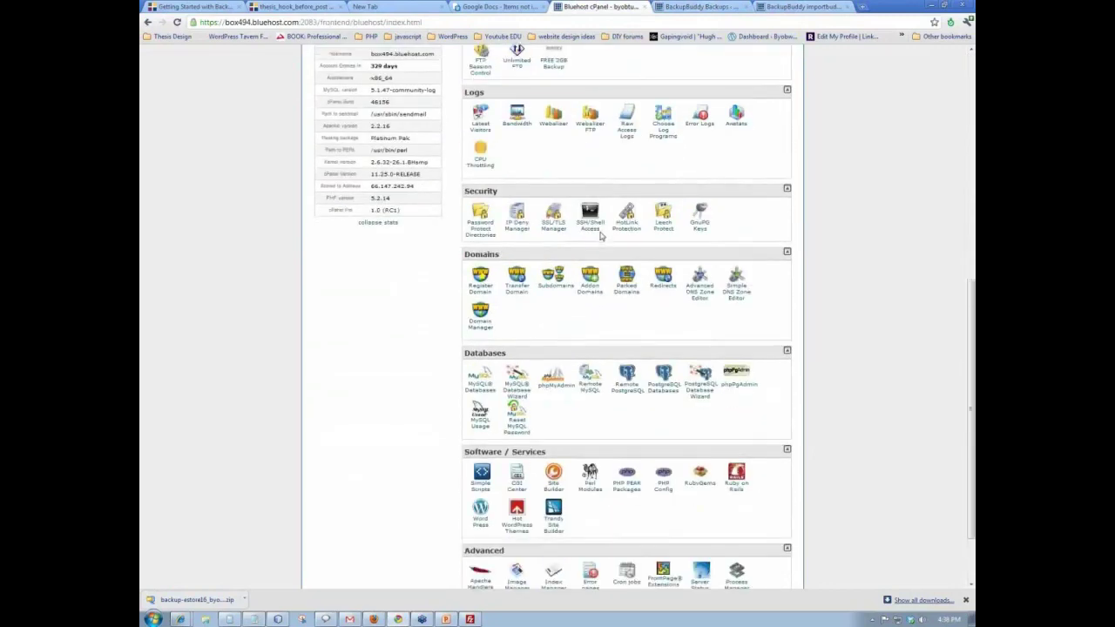
{"action": "scroll", "coordinate": [554, 294], "scroll_direction": "down", "scroll_amount": 1}
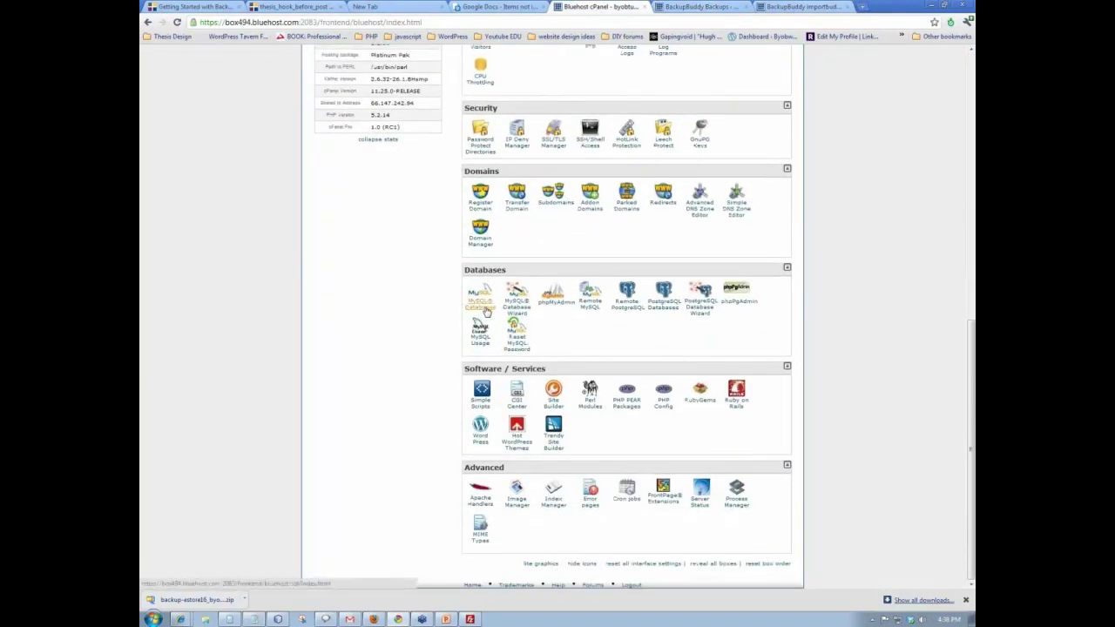
{"action": "left_click", "coordinate": [485, 309]}
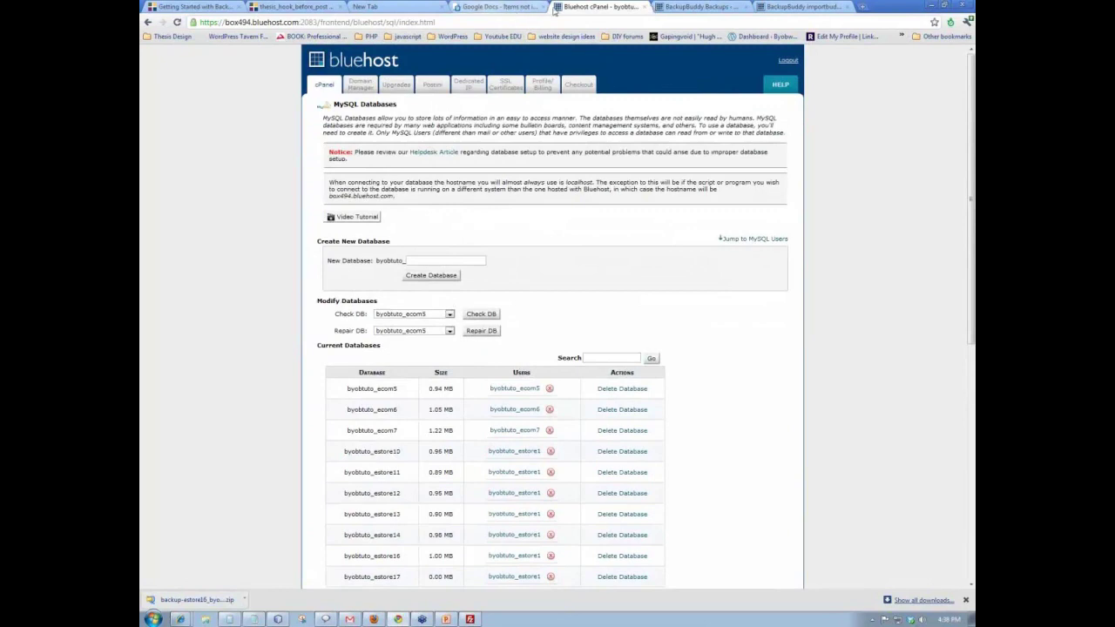
{"action": "left_click", "coordinate": [704, 7]}
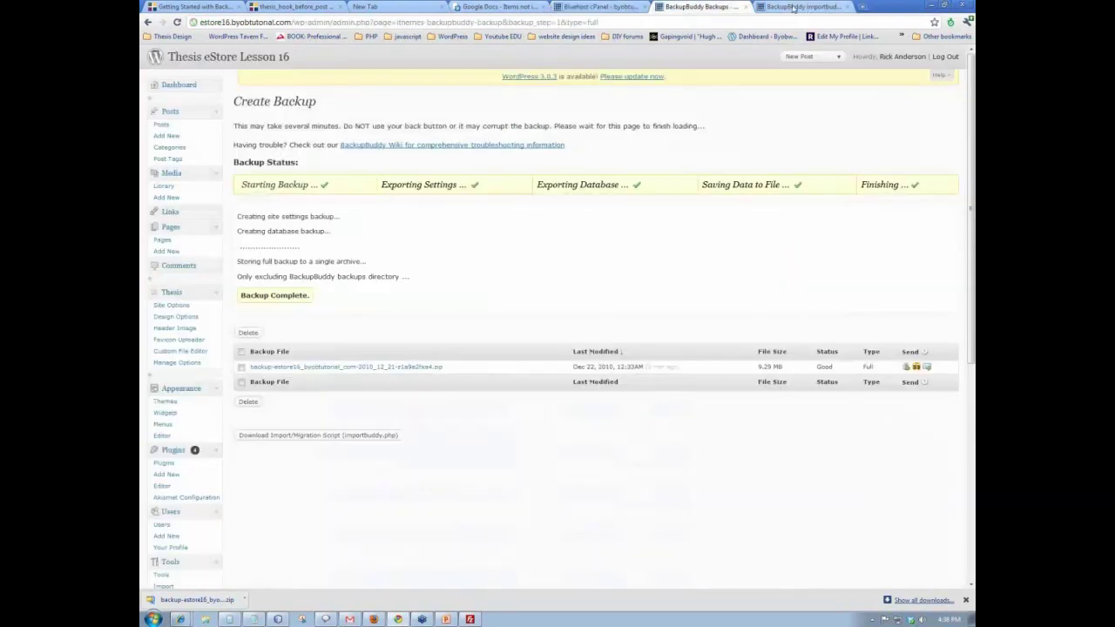
{"action": "left_click", "coordinate": [793, 7]}
- Fill the database password from the saved suggestion, test the settings, and run the import
{"action": "left_click", "coordinate": [515, 313]}
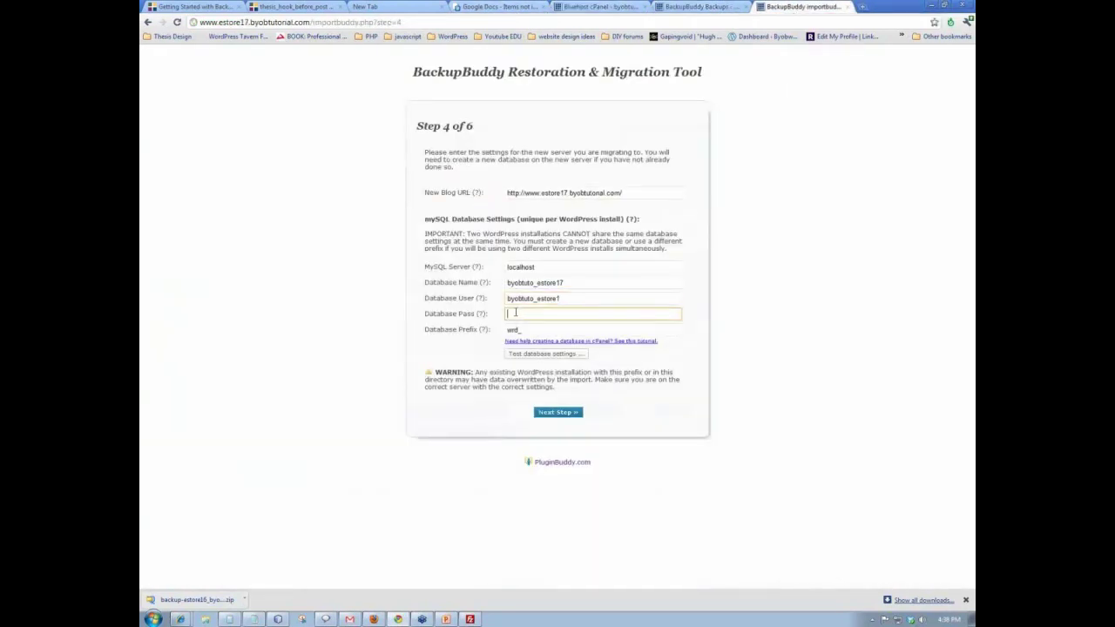
{"action": "left_click", "coordinate": [512, 313]}
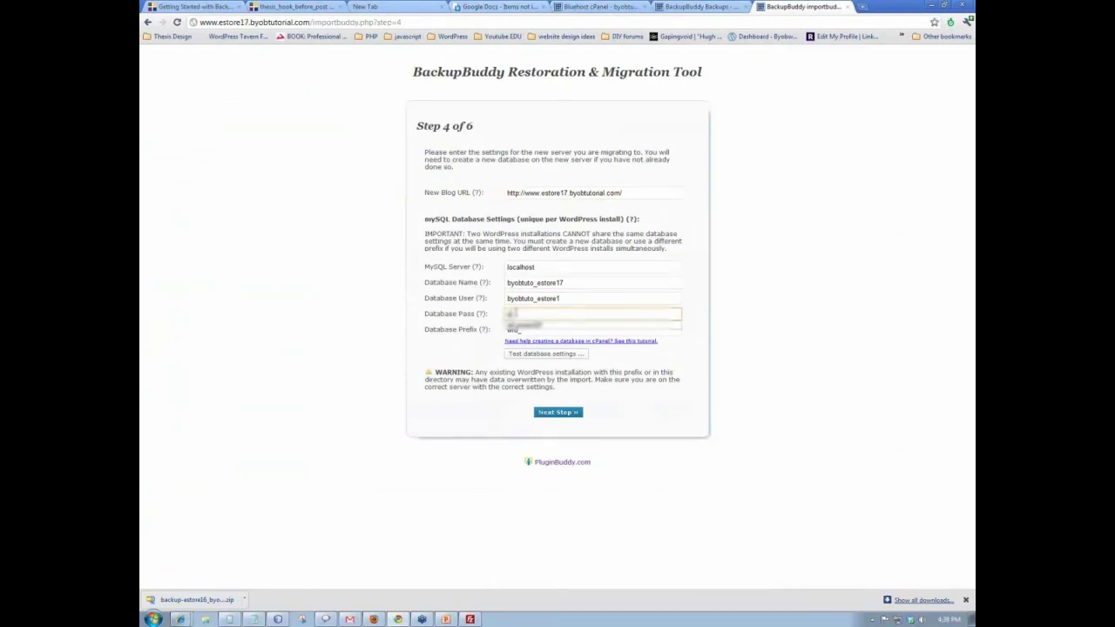
{"action": "left_click", "coordinate": [531, 331]}
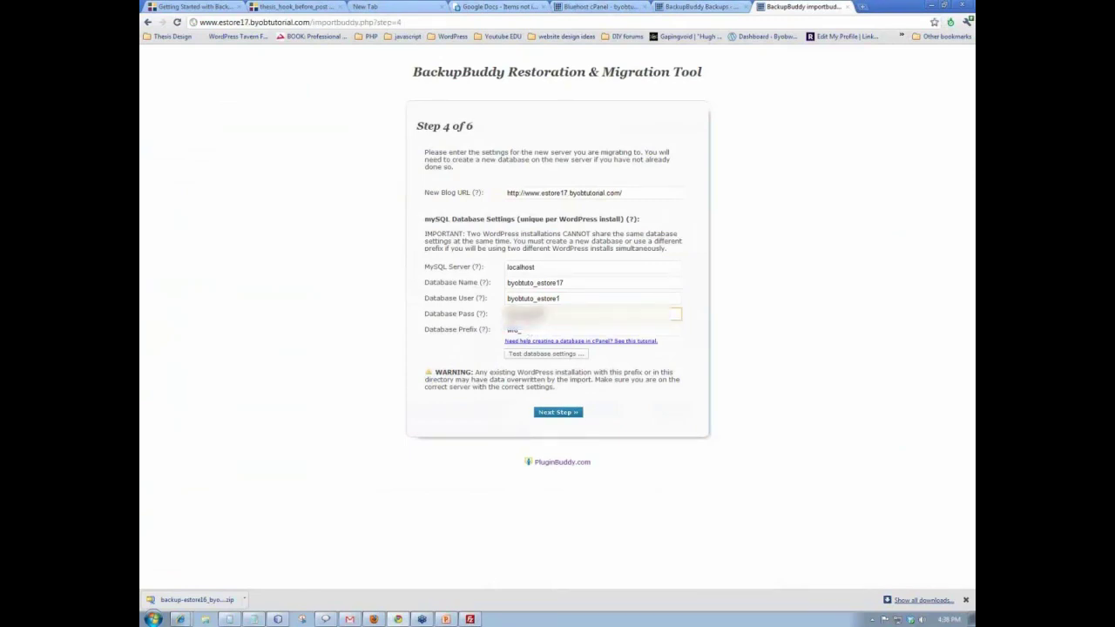
{"action": "left_click", "coordinate": [554, 356]}
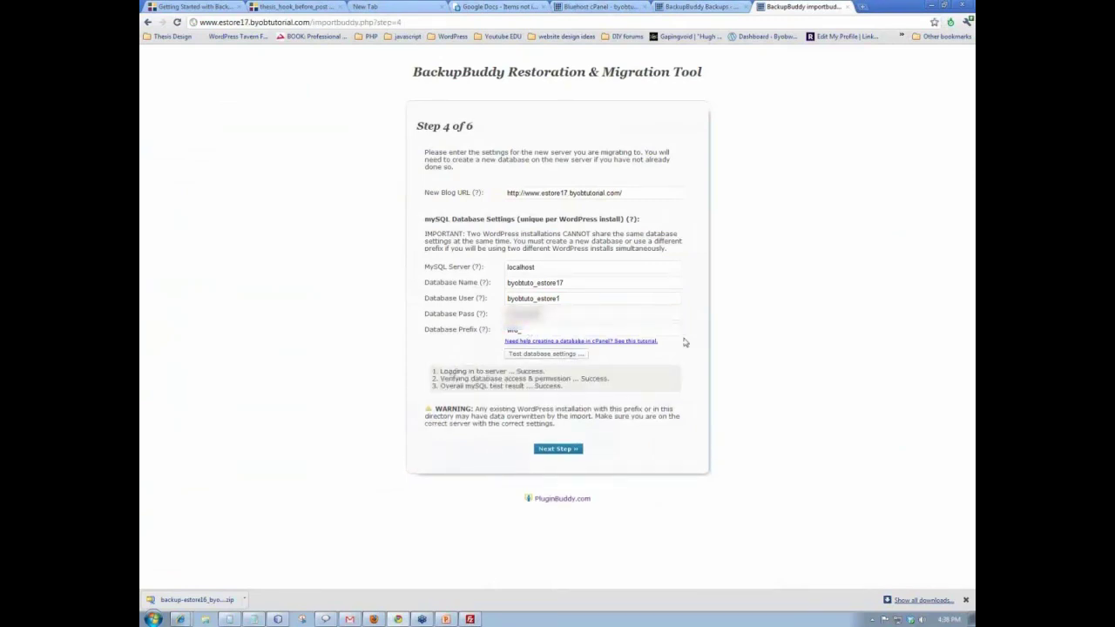
{"action": "left_click", "coordinate": [559, 450]}
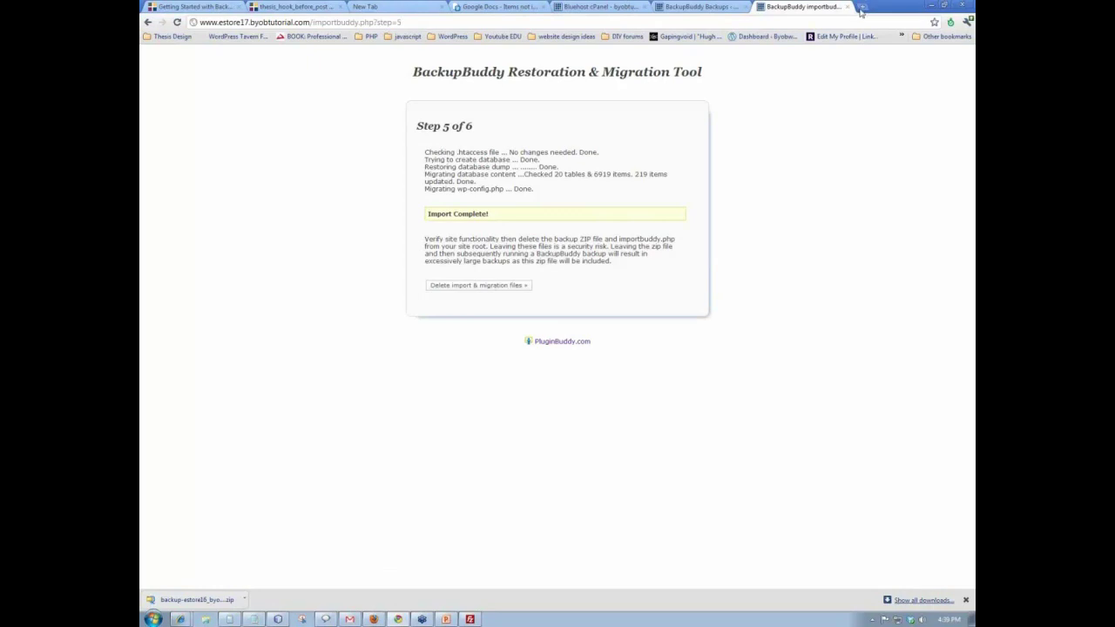
{"action": "left_click_drag", "start_coordinate": [201, 22], "coordinate": [309, 23]}
{"action": "key", "text": "ctrl+c"}
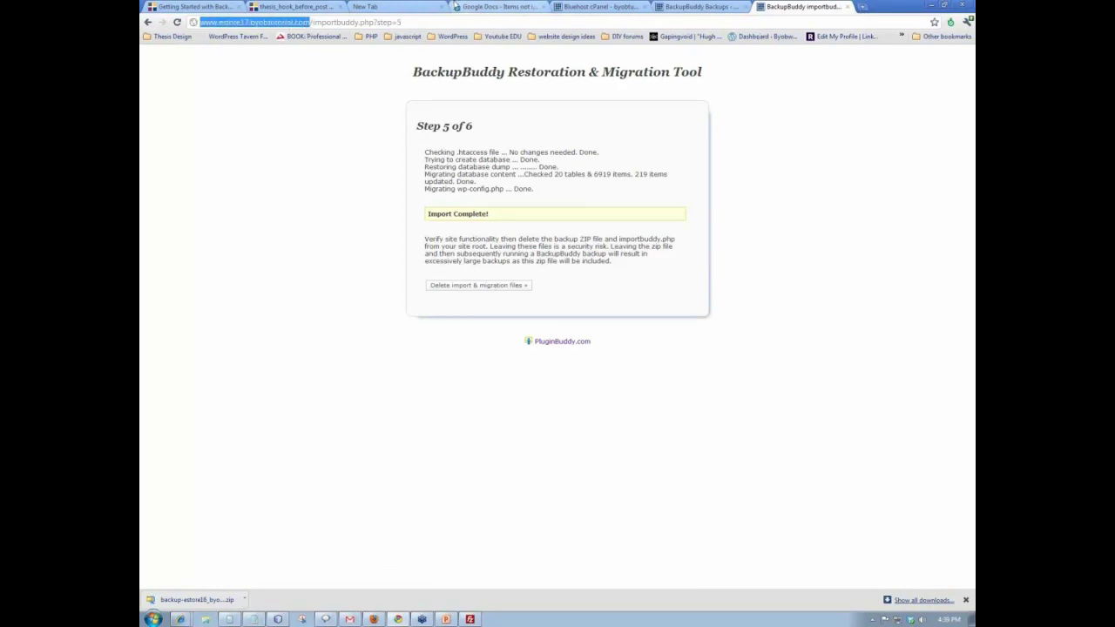
{"action": "left_click", "coordinate": [862, 7]}
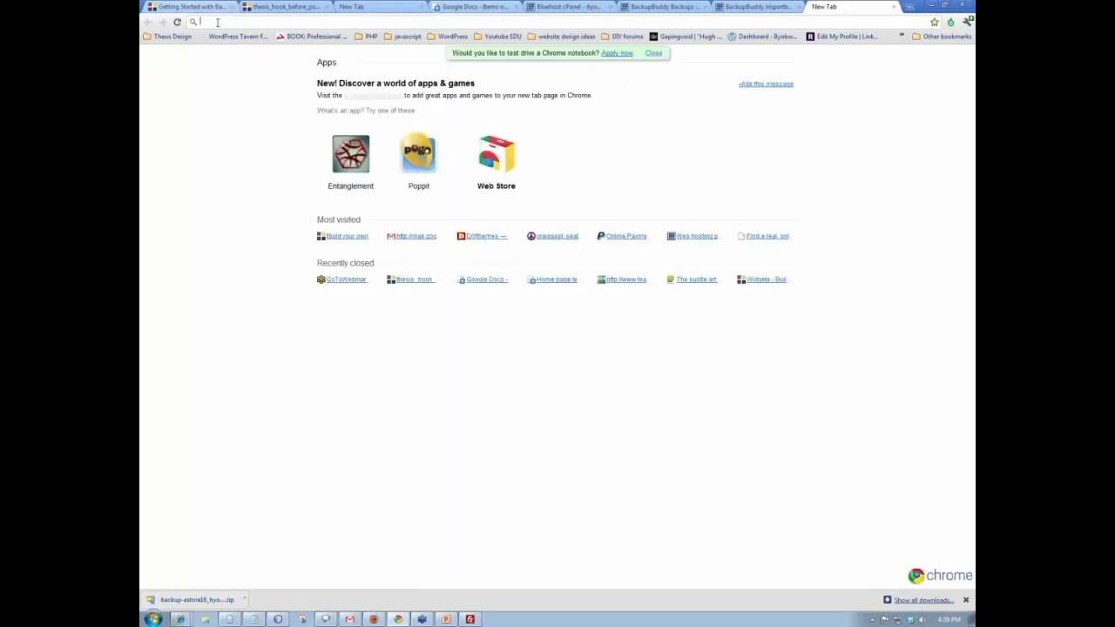
{"action": "key", "text": "ctrl+v"}
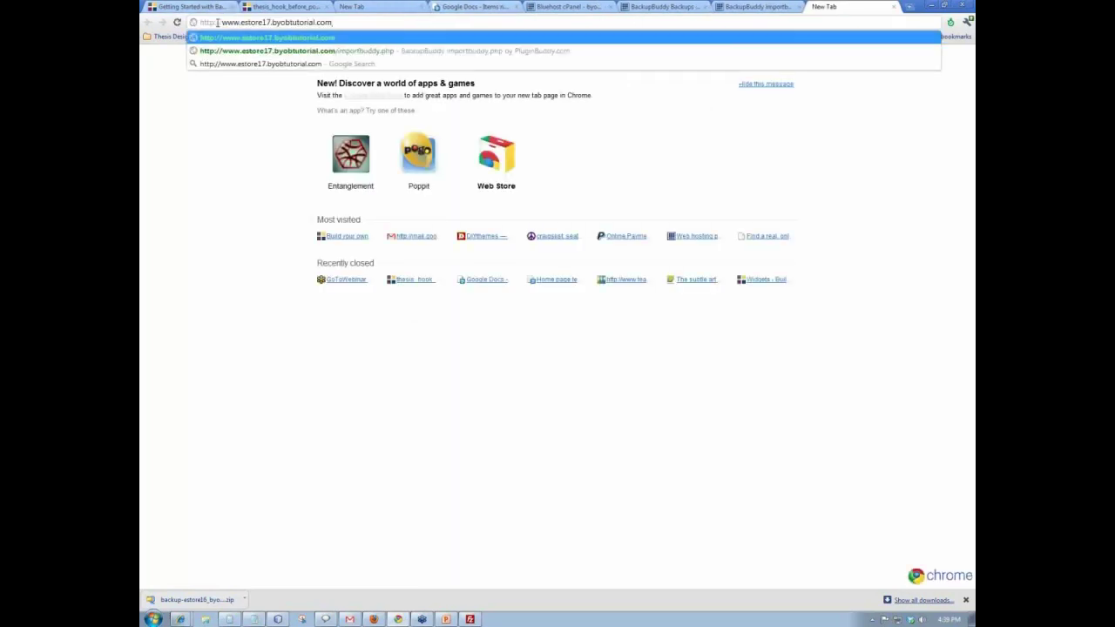
{"action": "key", "text": "Return"}
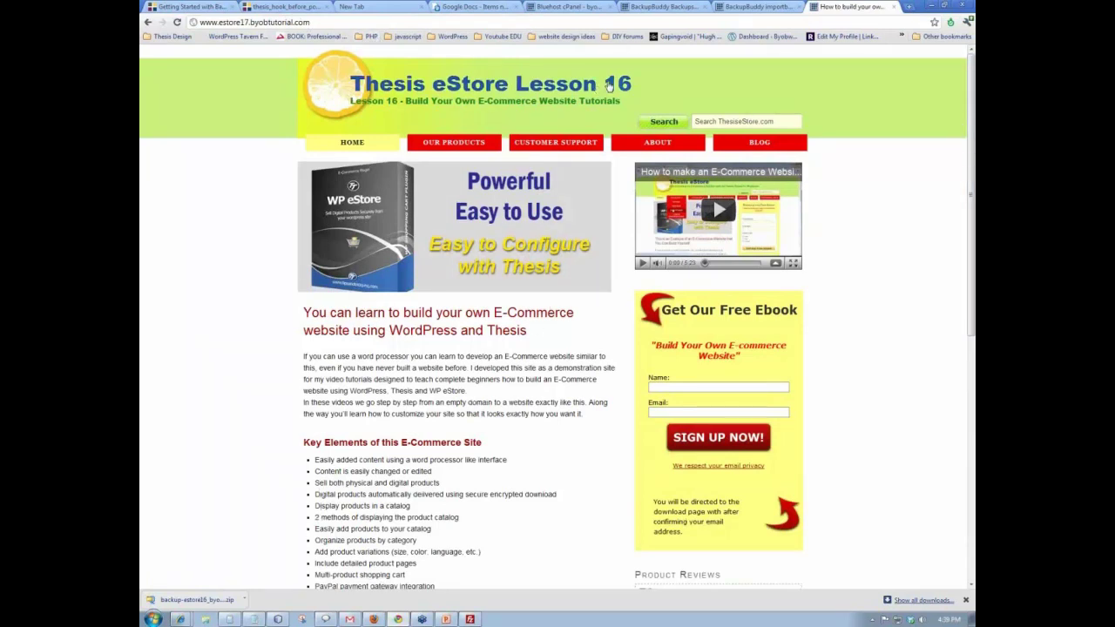
{"action": "left_click_drag", "start_coordinate": [970, 112], "coordinate": [969, 366]}
- Log in to the estore17 WordPress admin with the saved admin username and password
{"action": "left_click", "coordinate": [782, 580]}
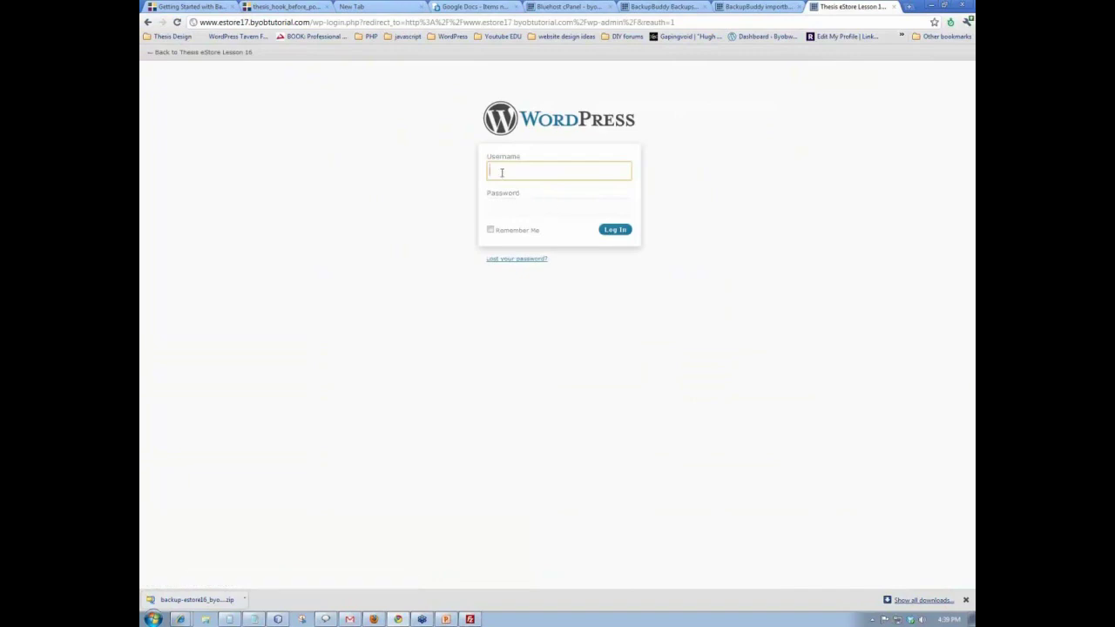
{"action": "left_click", "coordinate": [502, 170]}
{"action": "left_click", "coordinate": [514, 201]}
{"action": "left_click", "coordinate": [516, 209]}
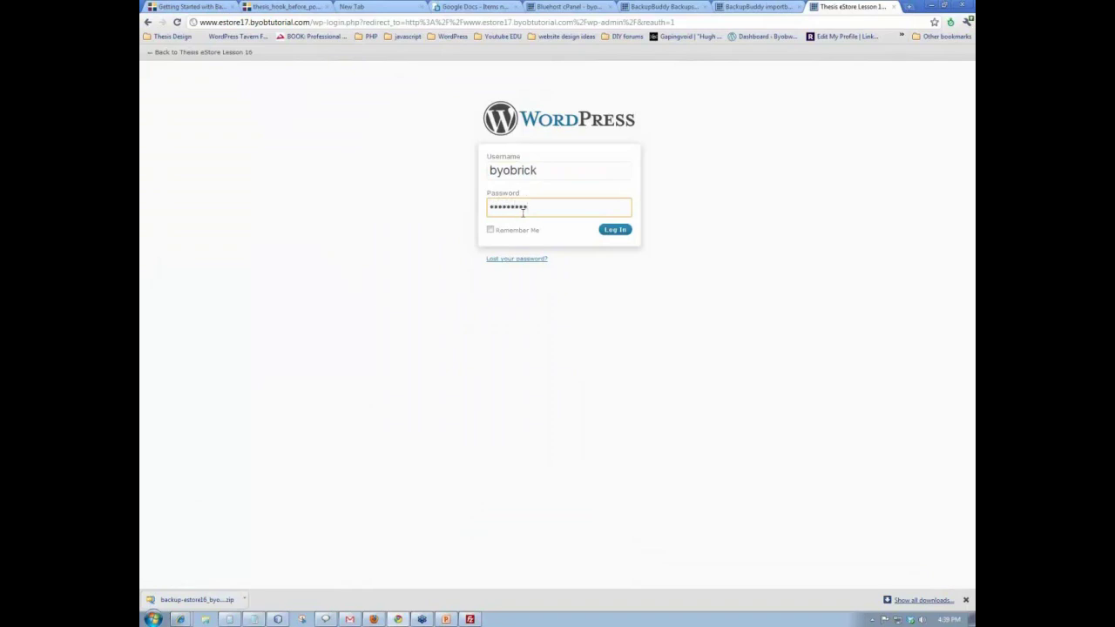
{"action": "left_click", "coordinate": [617, 231]}
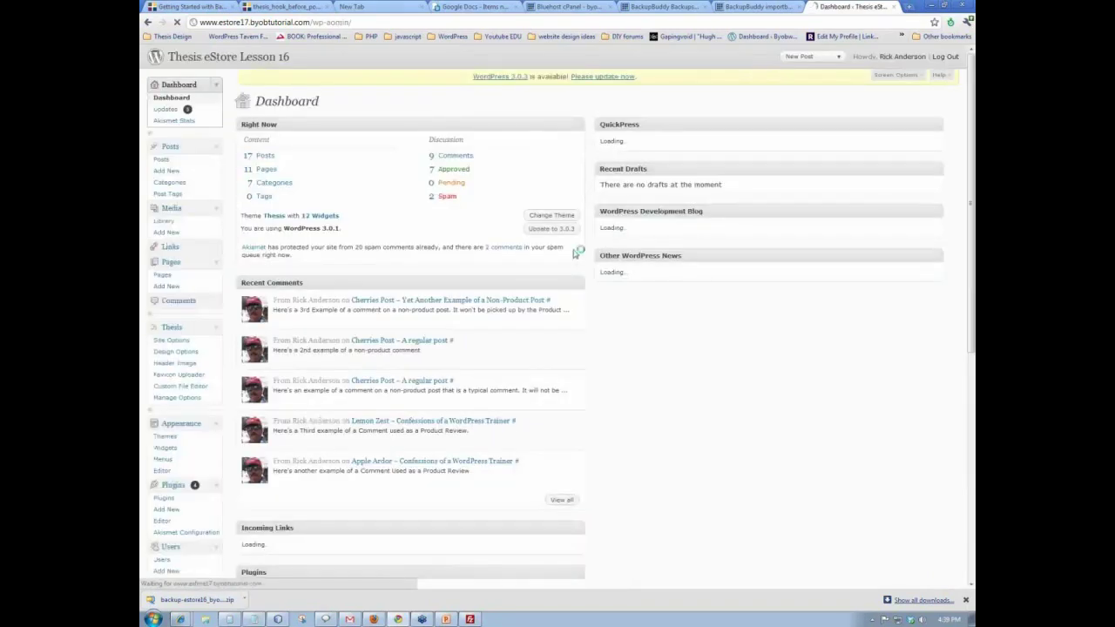
{"action": "scroll", "coordinate": [514, 250], "scroll_direction": "down", "scroll_amount": 5}
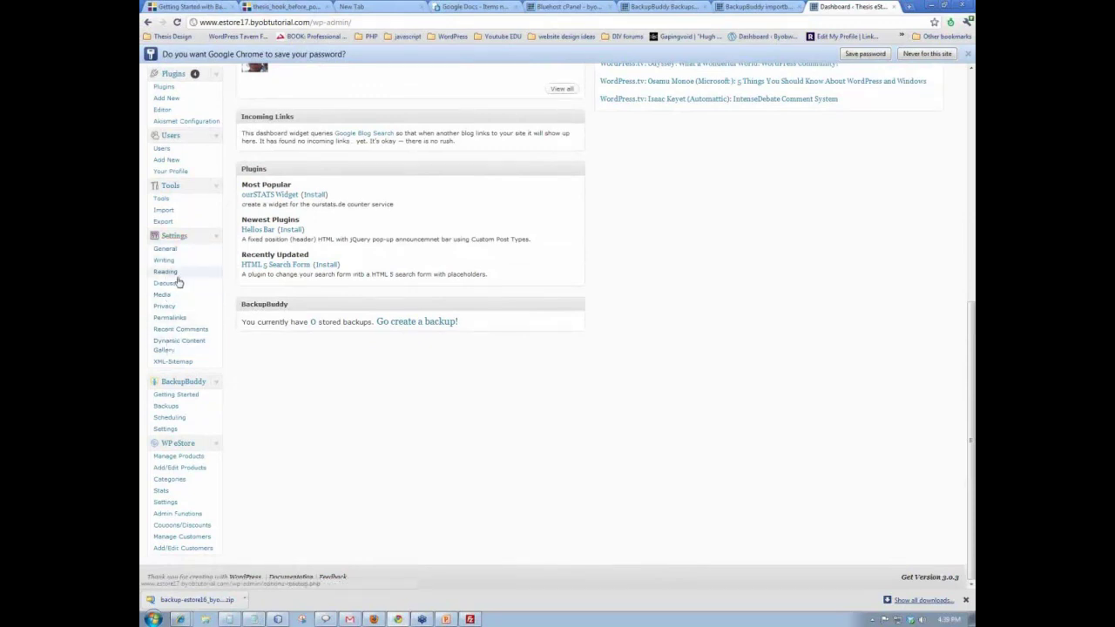
- Re-save the /%monthnum%/%category%/%postname%/ permalink structure, then go to General Settings
{"action": "left_click", "coordinate": [177, 317]}
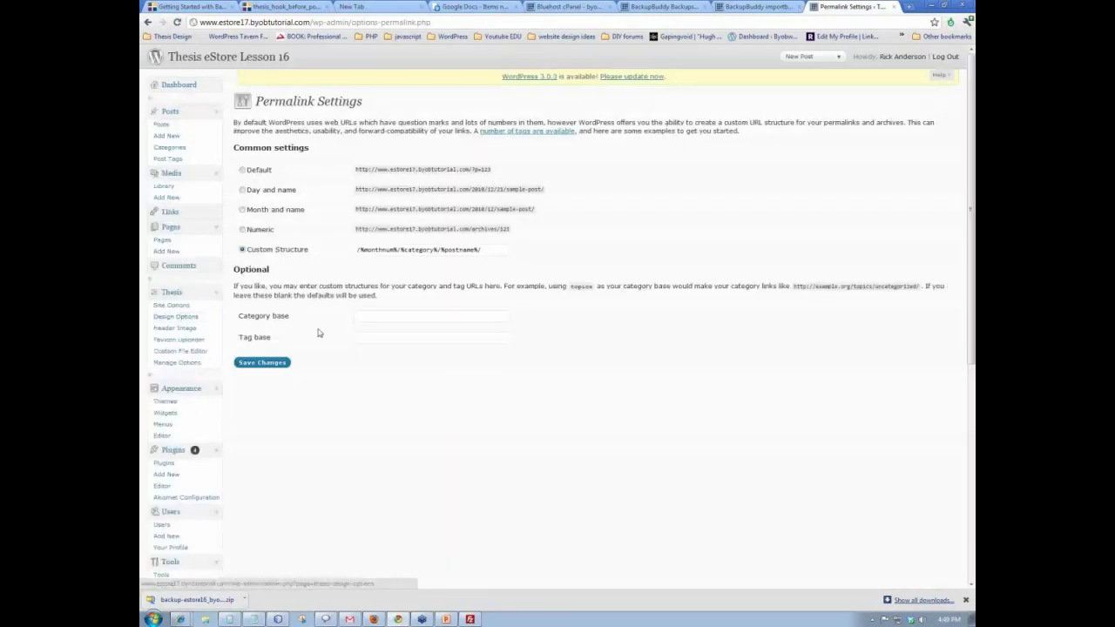
{"action": "left_click", "coordinate": [270, 363]}
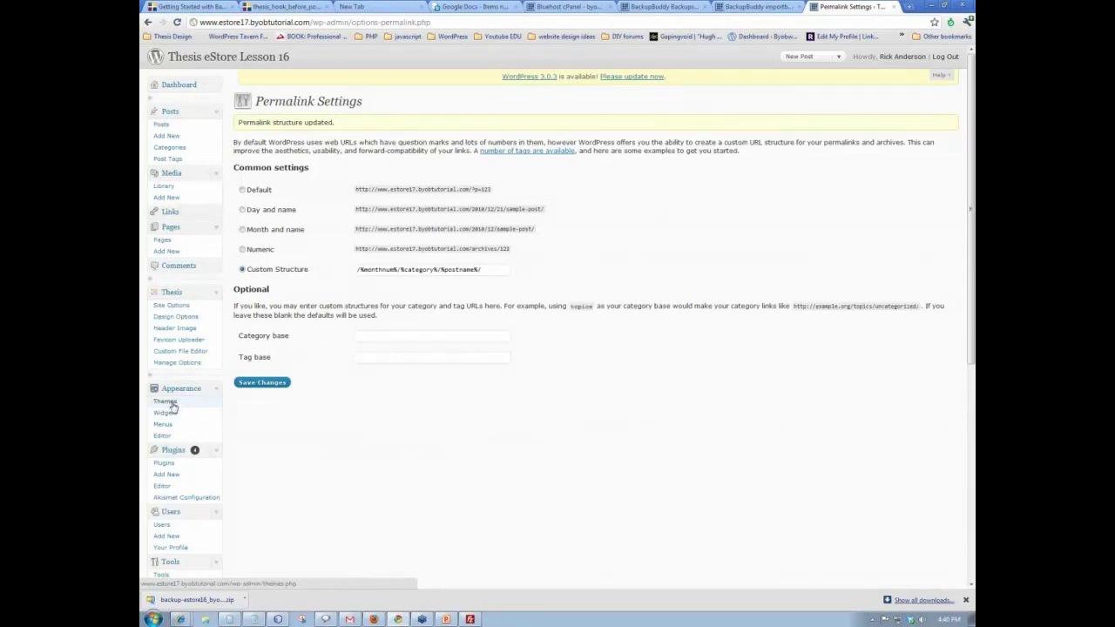
{"action": "scroll", "coordinate": [182, 475], "scroll_direction": "down", "scroll_amount": 2}
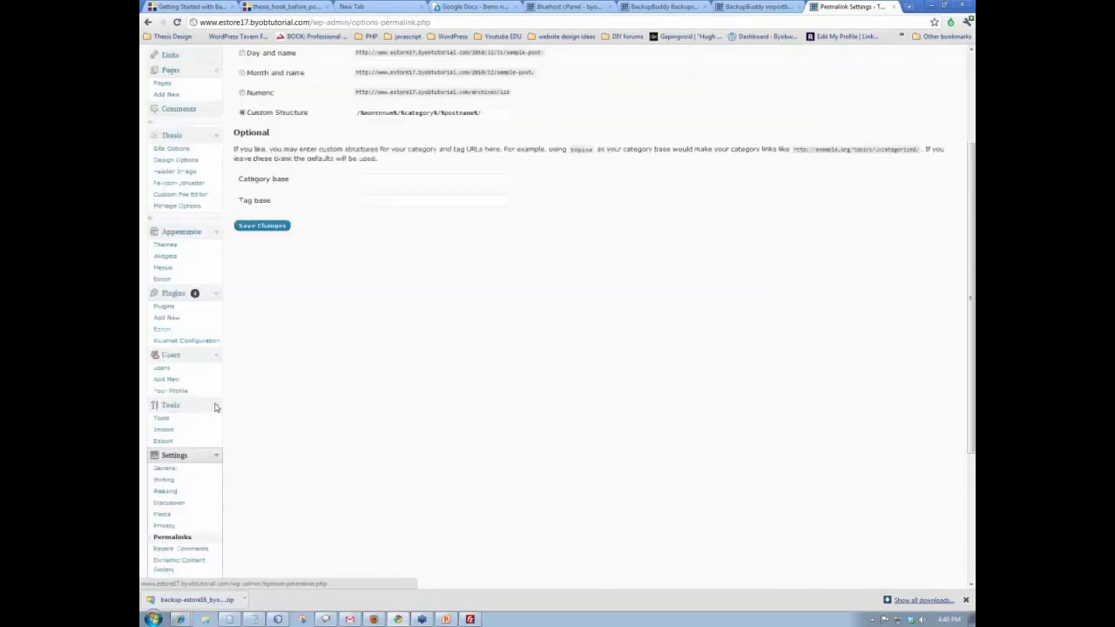
{"action": "left_click", "coordinate": [180, 471]}
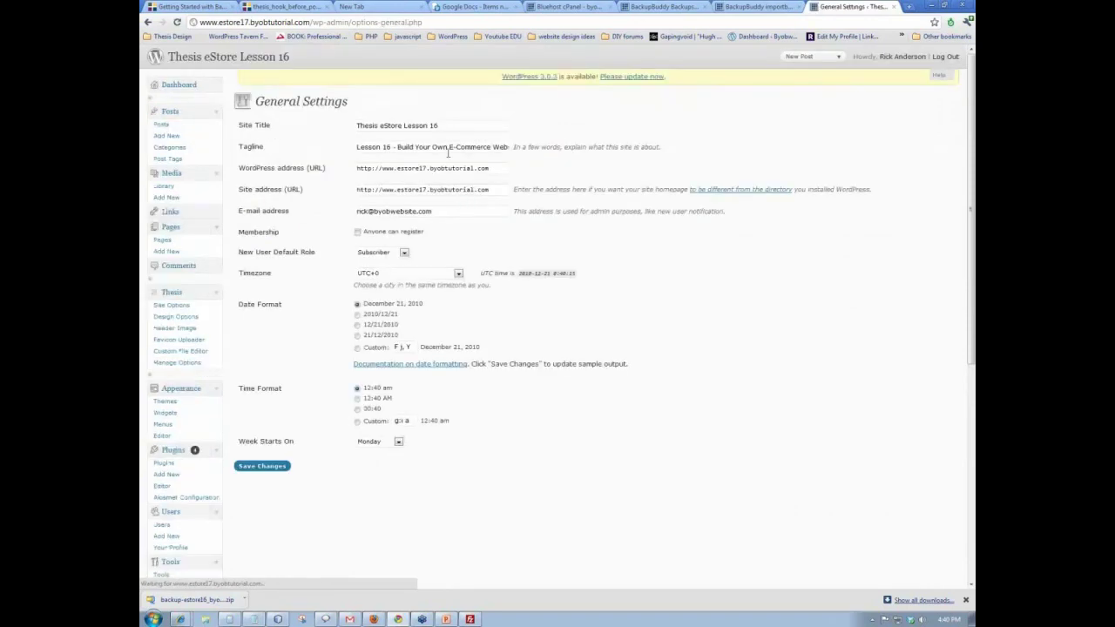
- Change 16 to 17 in the site title and tagline, making it Thesis eStore Lesson 17, and save
{"action": "left_click", "coordinate": [445, 127]}
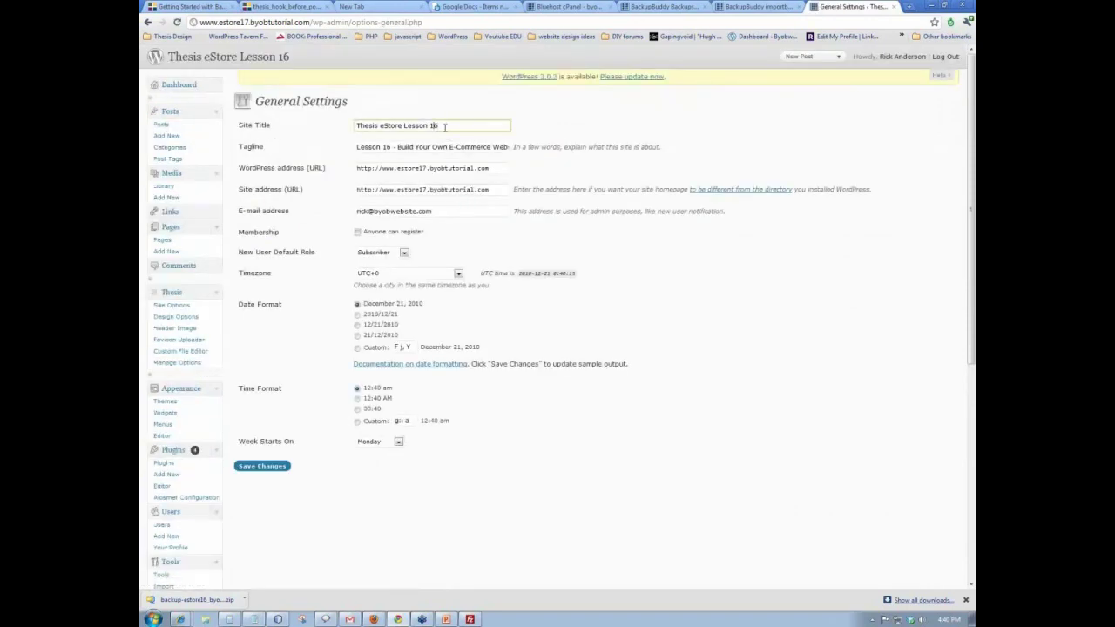
{"action": "type", "text": "7"}
{"action": "left_click", "coordinate": [388, 147]}
{"action": "type", "text": "7"}
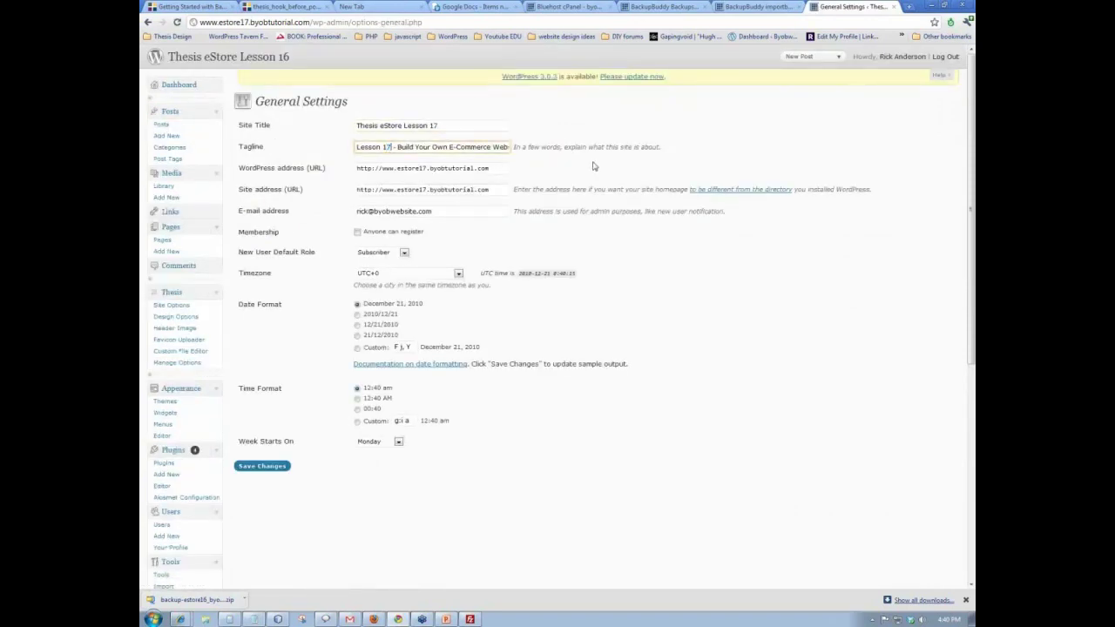
{"action": "left_click", "coordinate": [641, 132]}
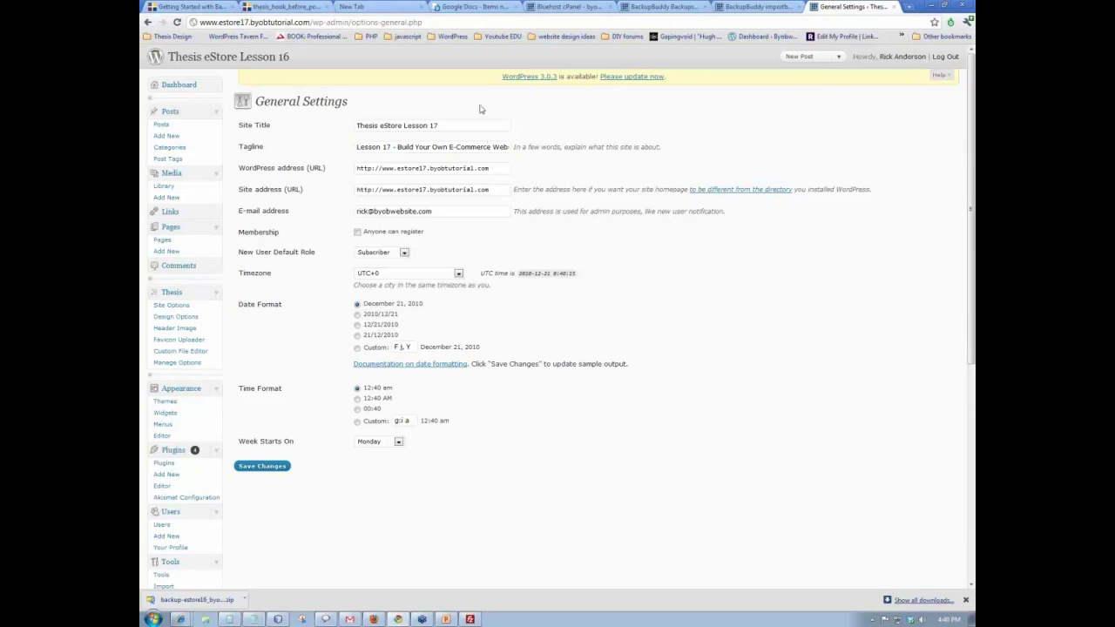
{"action": "left_click", "coordinate": [261, 468]}
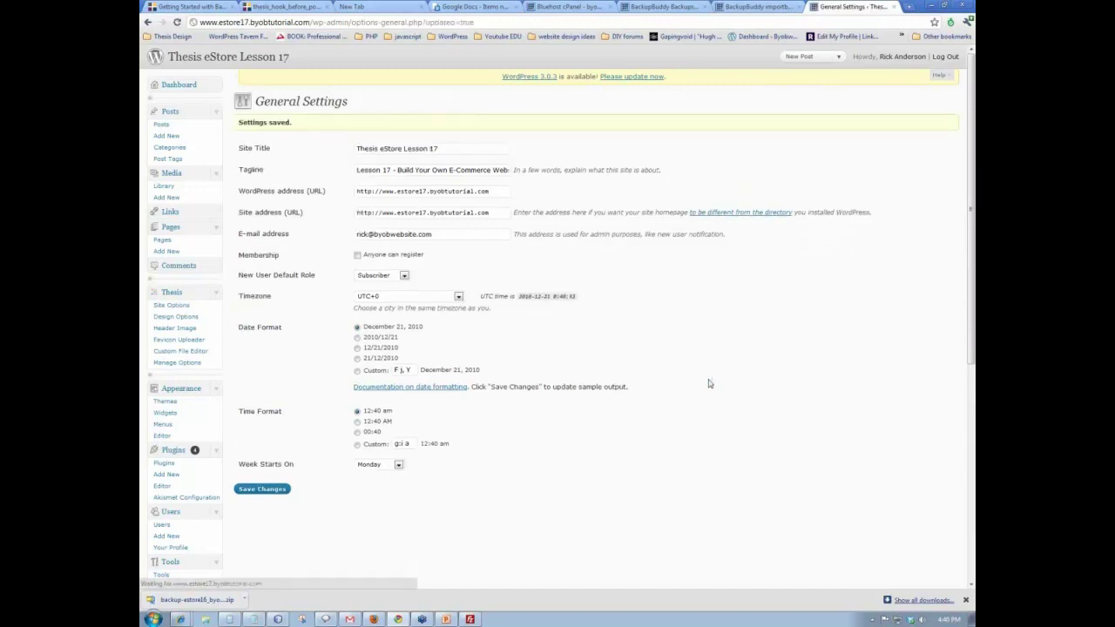
{"action": "left_click", "coordinate": [758, 6]}
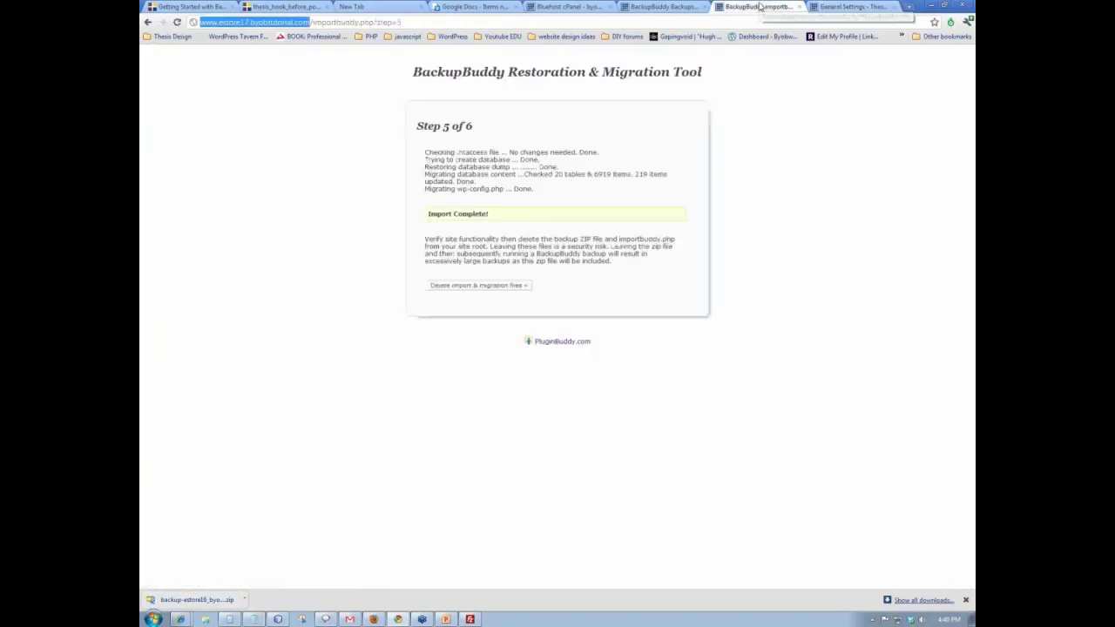
- Open the live estore17 site in a new tab from the site title
{"action": "left_click", "coordinate": [852, 7]}
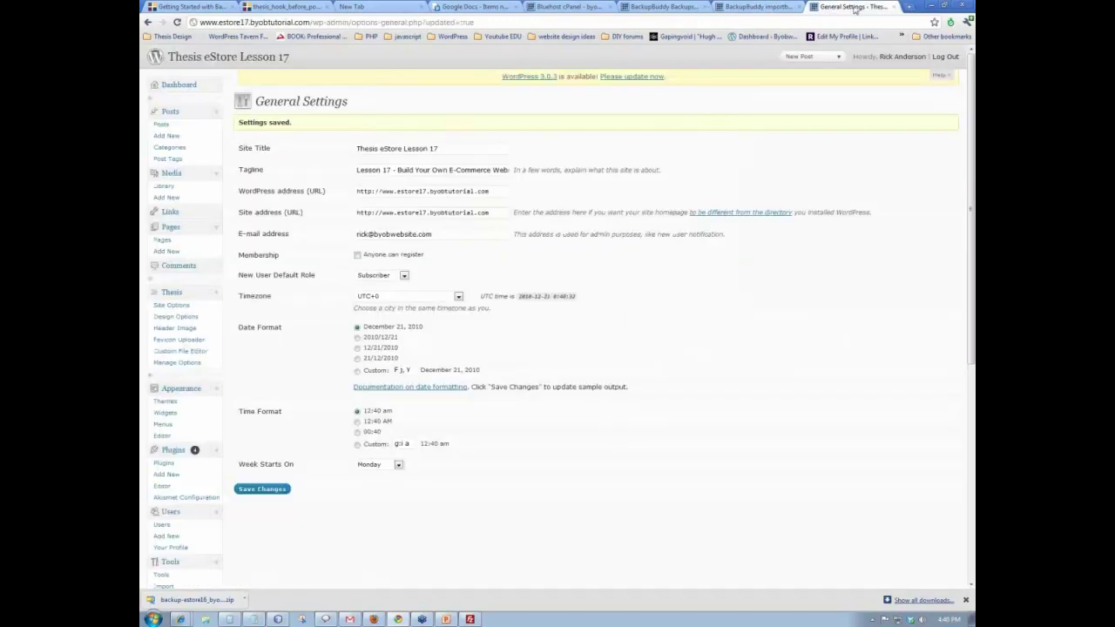
{"action": "middle_click", "coordinate": [230, 59]}
{"action": "left_click", "coordinate": [858, 7]}
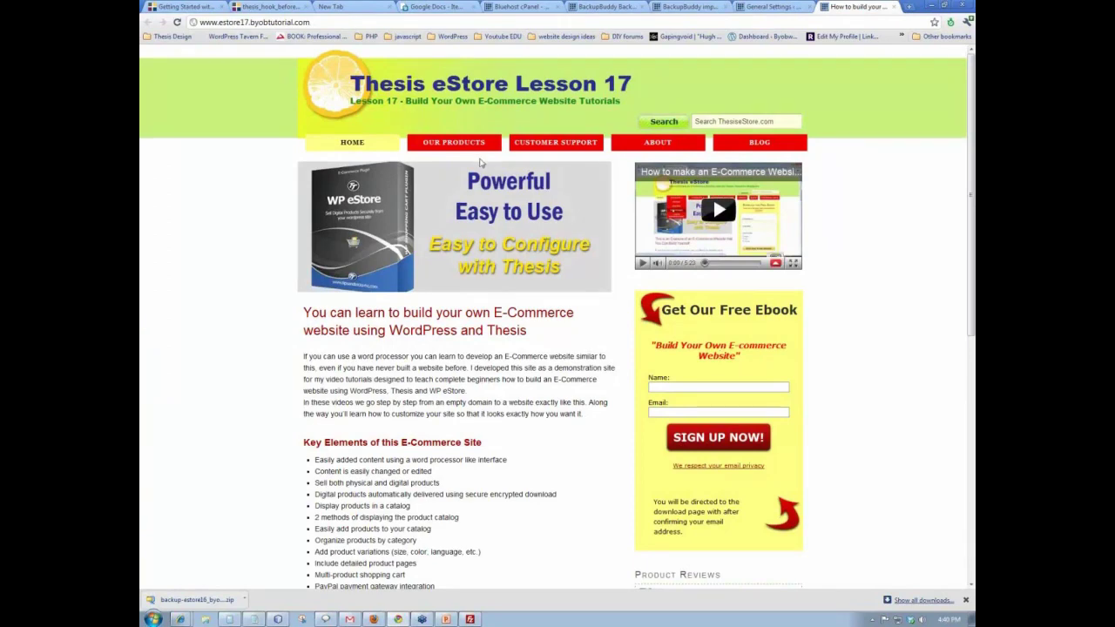
- Add the Lemon Zeal E-Book from Our Products > E Book to the cart
{"action": "left_click", "coordinate": [454, 142]}
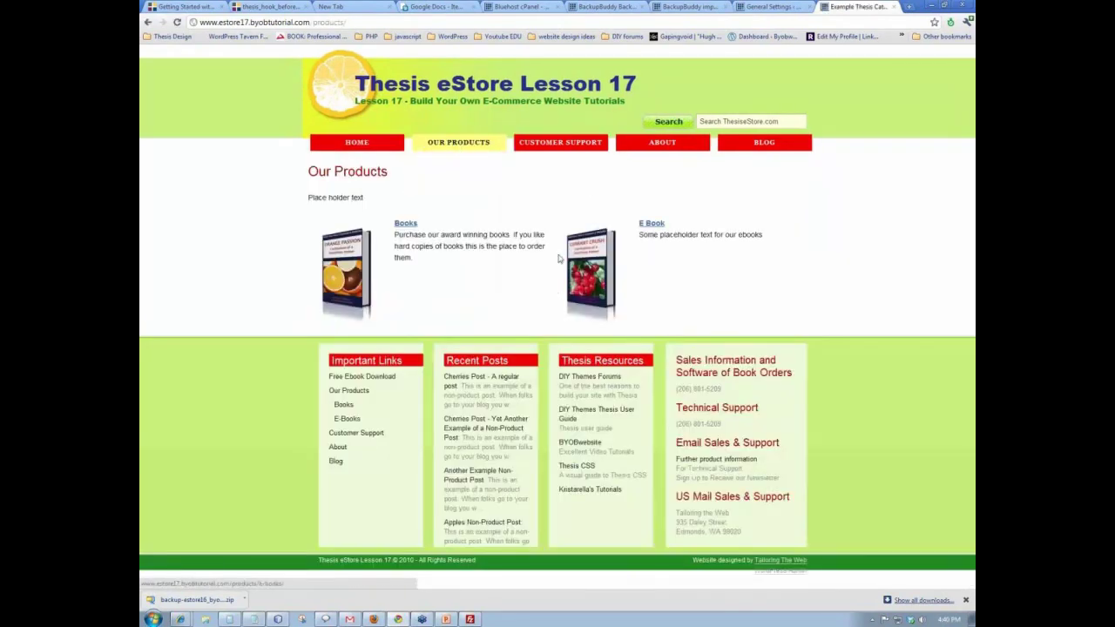
{"action": "left_click", "coordinate": [656, 227]}
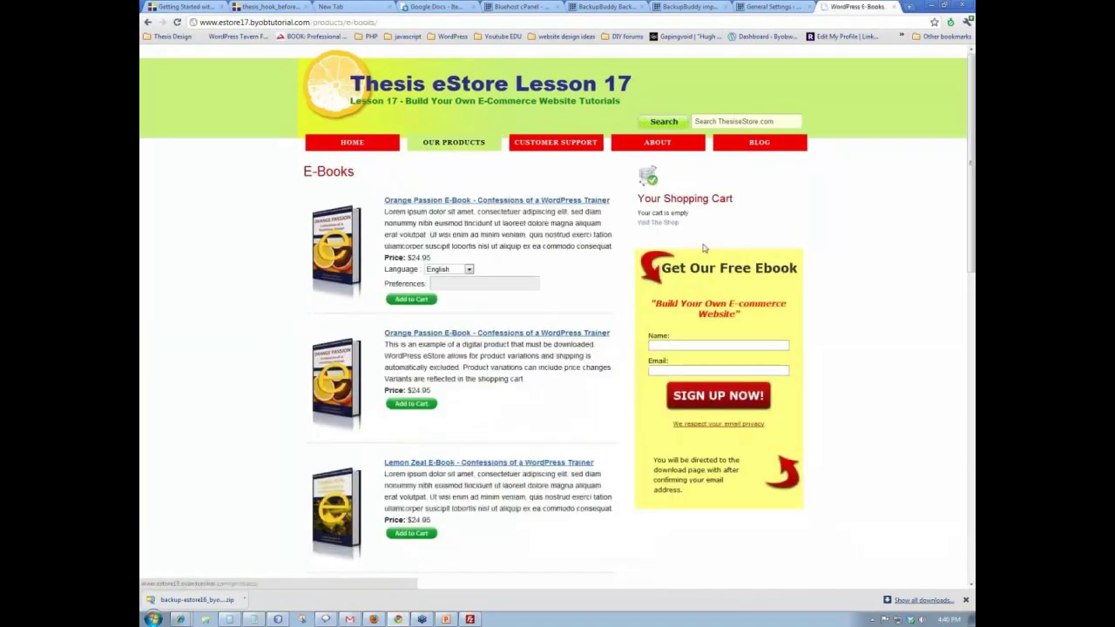
{"action": "scroll", "coordinate": [545, 279], "scroll_direction": "down", "scroll_amount": 2}
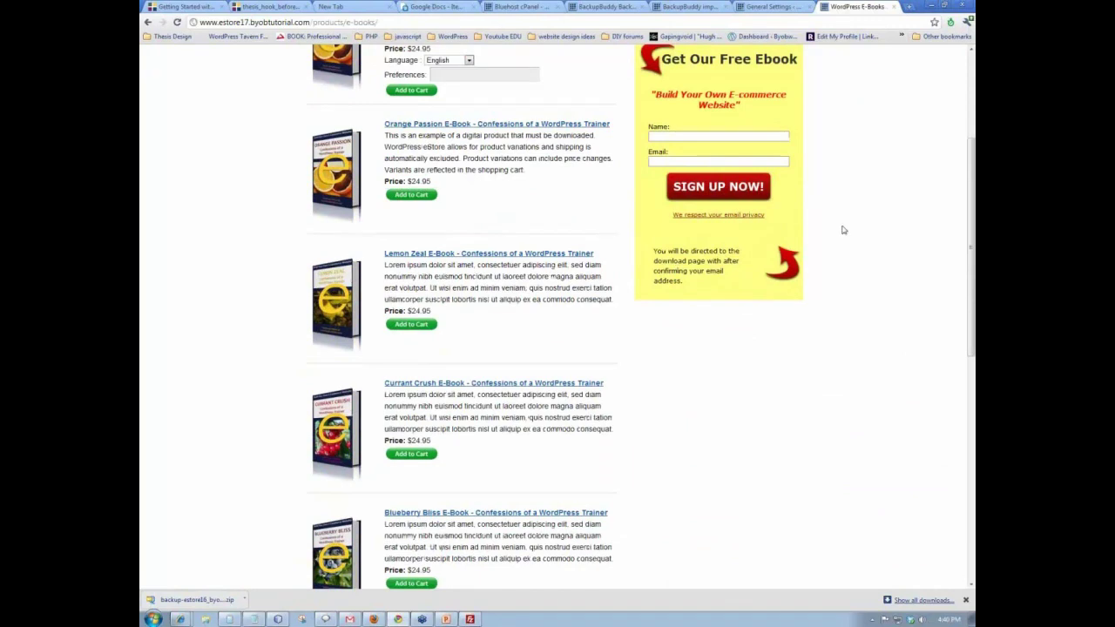
{"action": "left_click", "coordinate": [413, 325]}
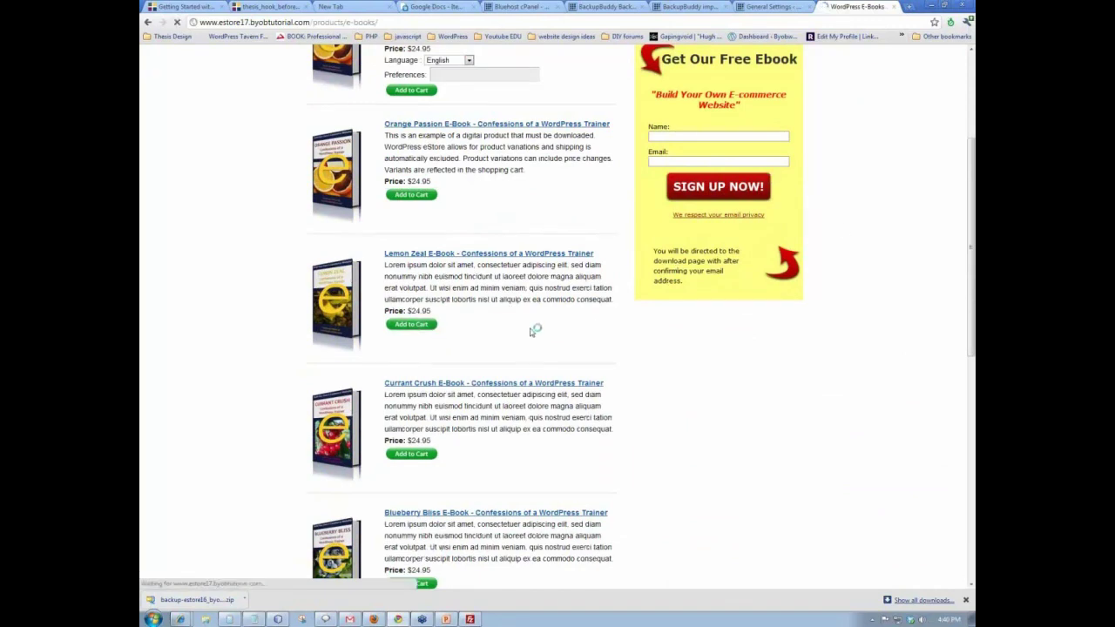